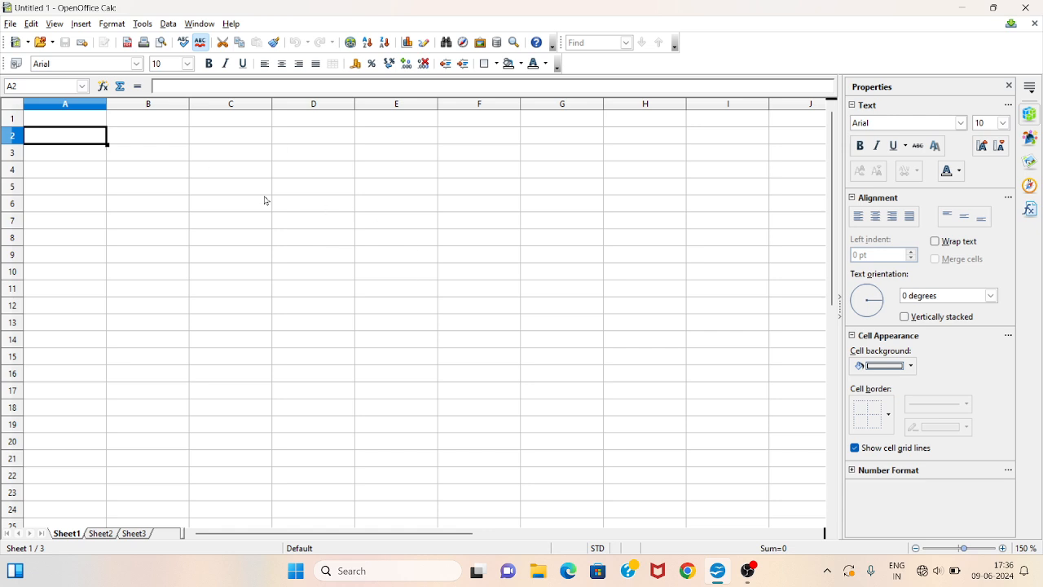
click(181, 169)
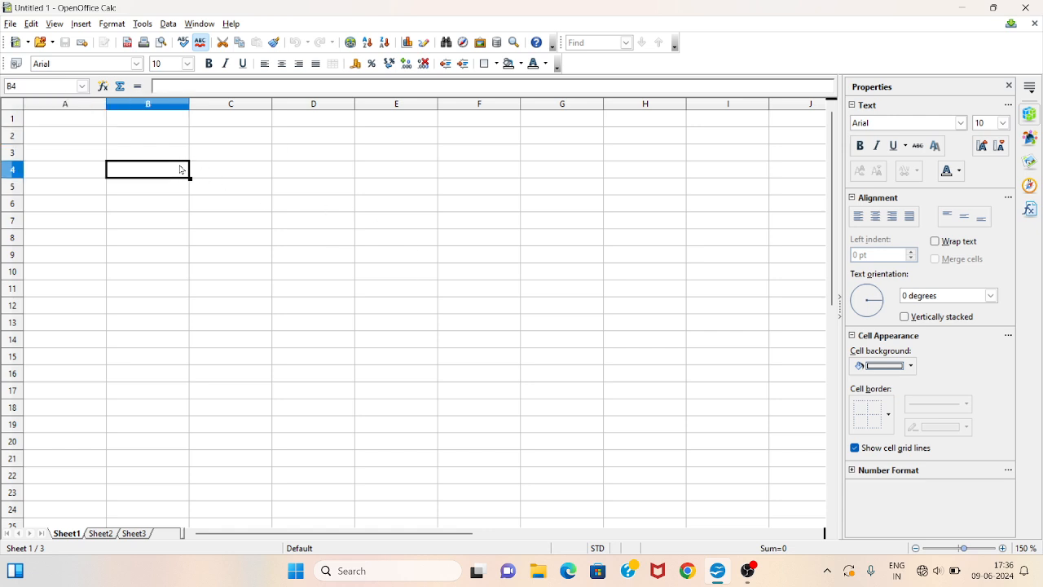
click(159, 136)
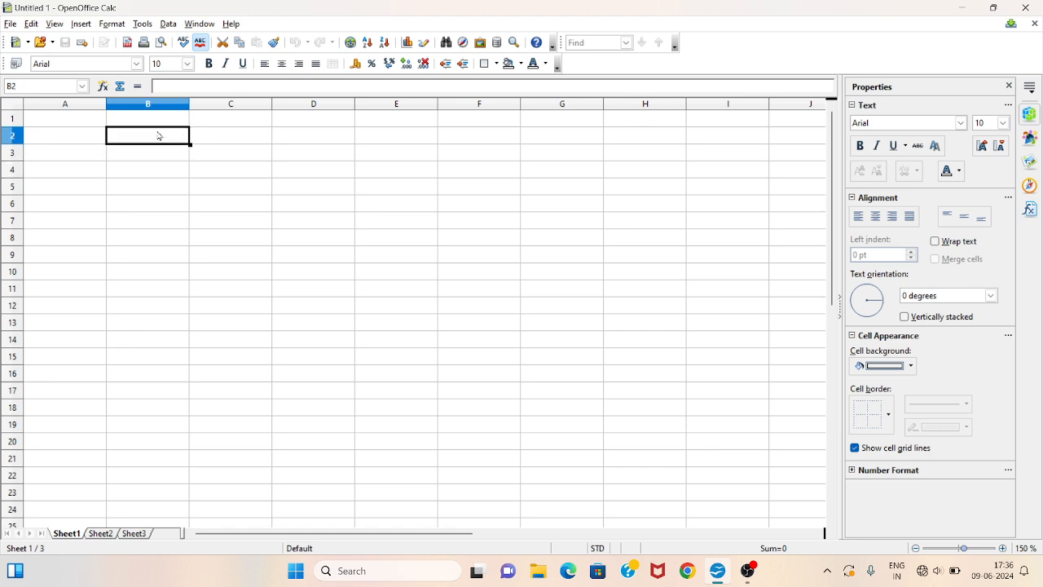
click(154, 160)
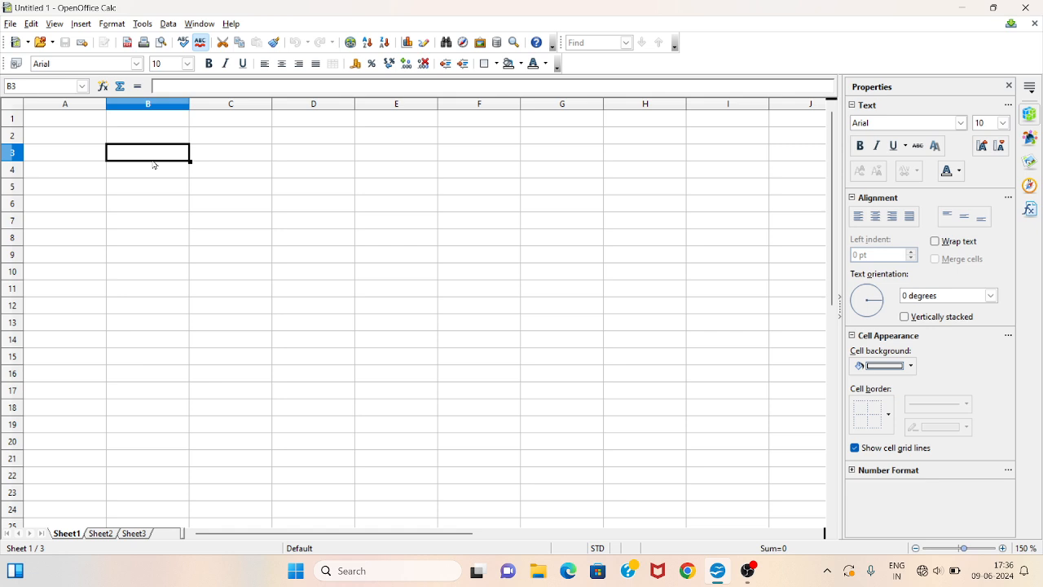
drag(214, 157, 486, 275)
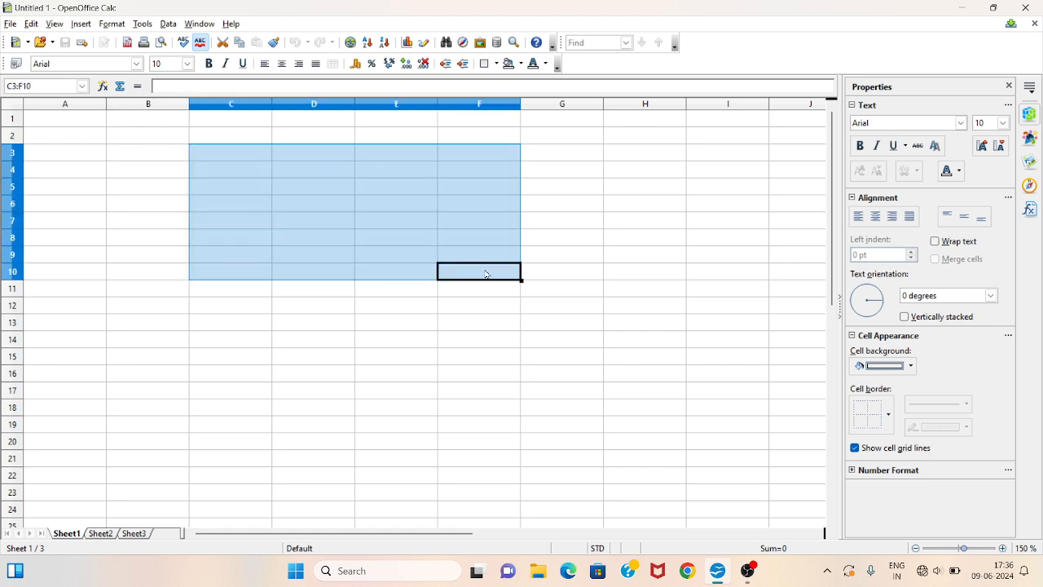
click(389, 210)
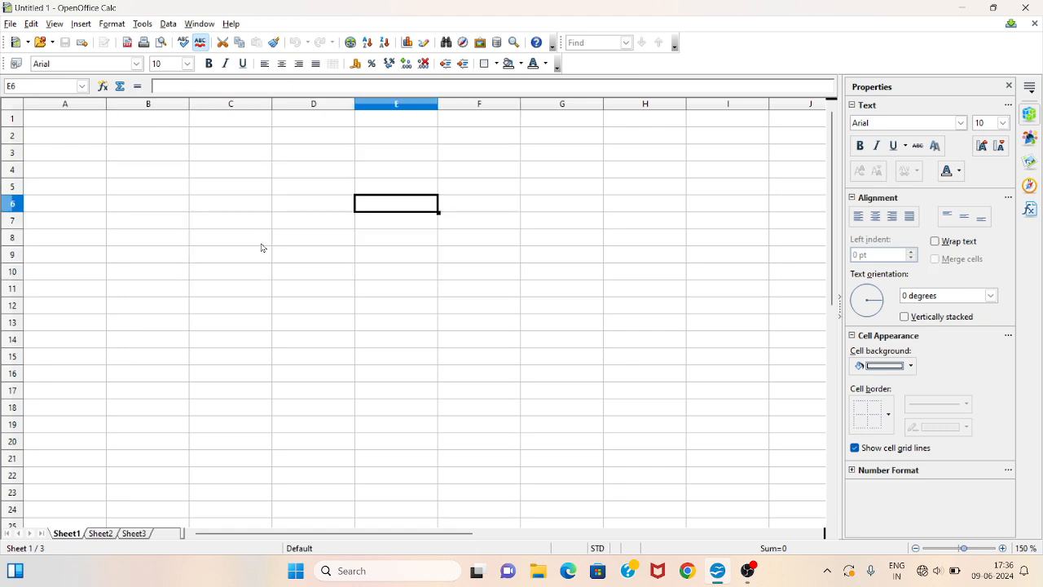
click(106, 525)
click(142, 531)
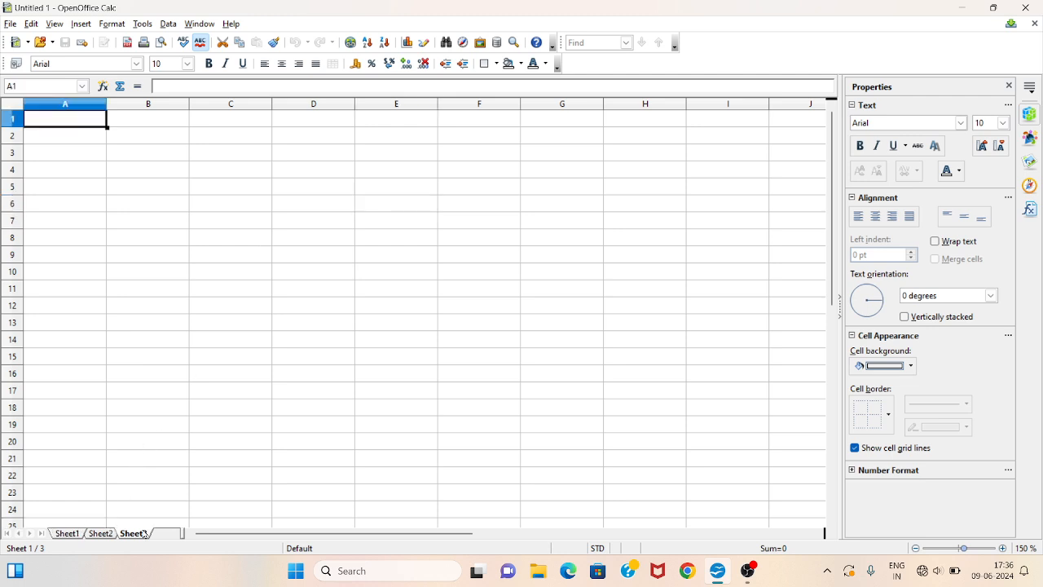
click(104, 534)
click(75, 533)
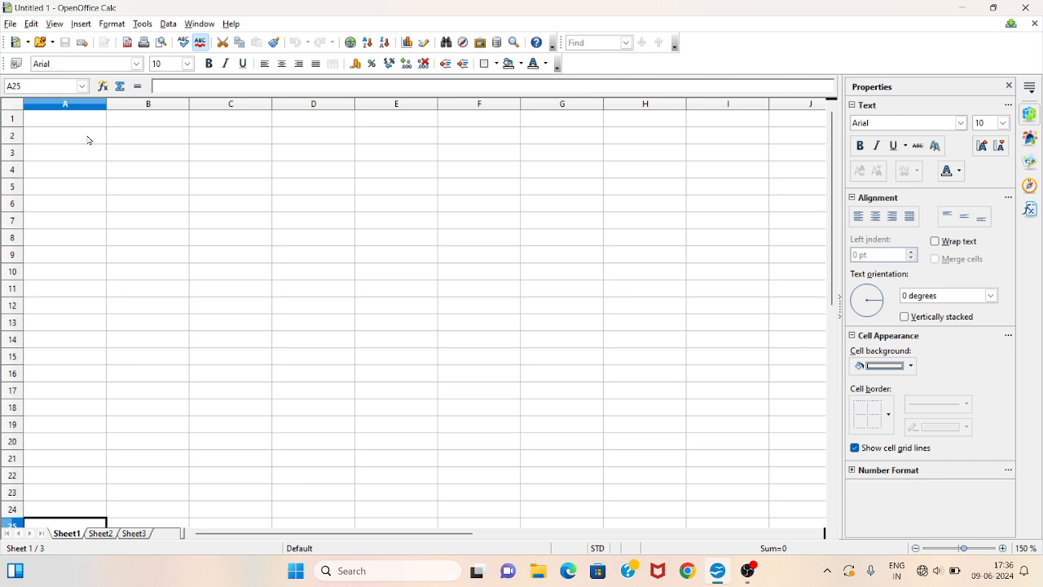
- Rename Sheet1 as Worksheet of distric A
right_click(78, 538)
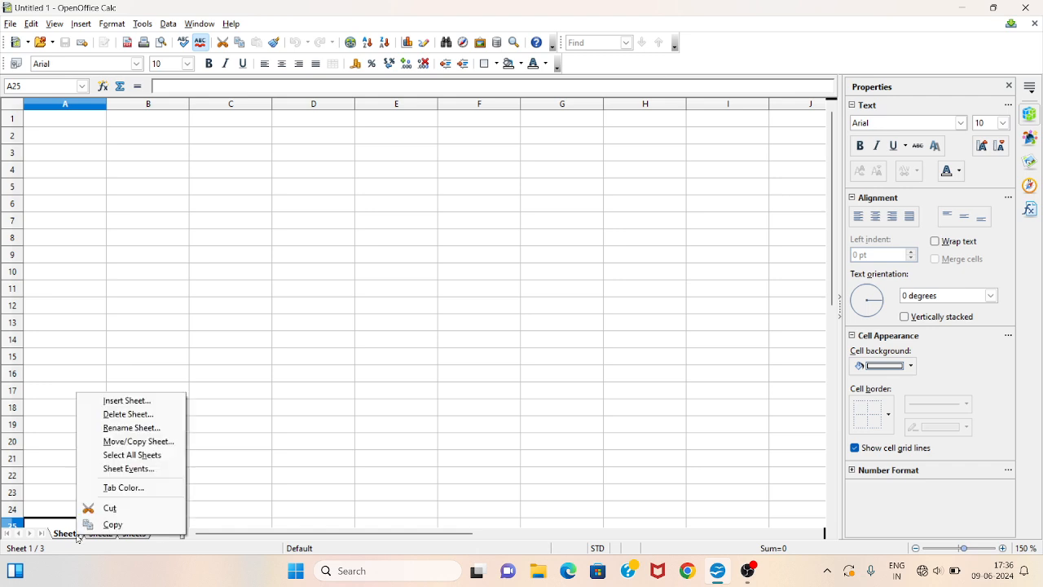
click(74, 538)
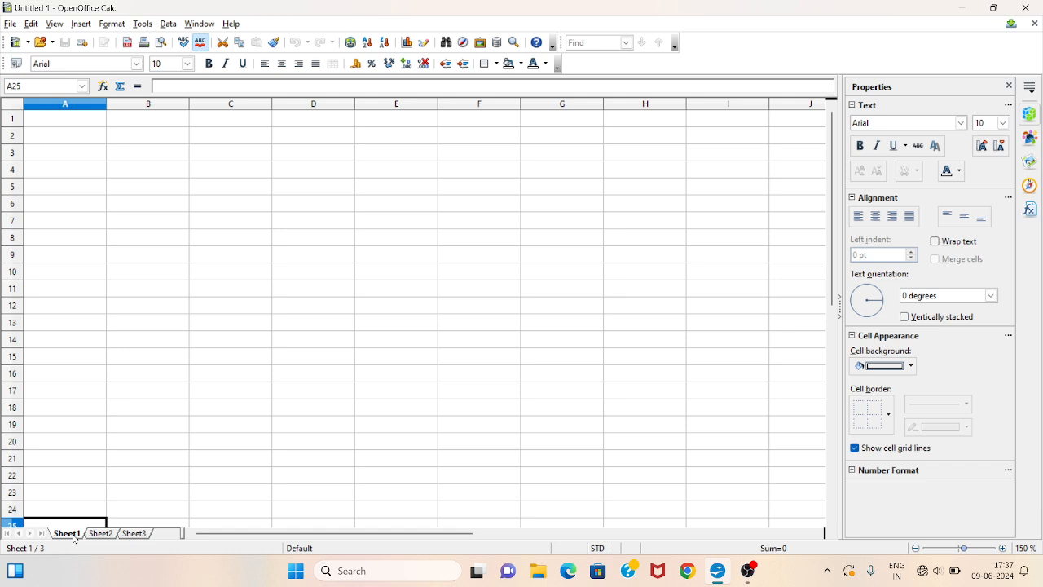
right_click(74, 538)
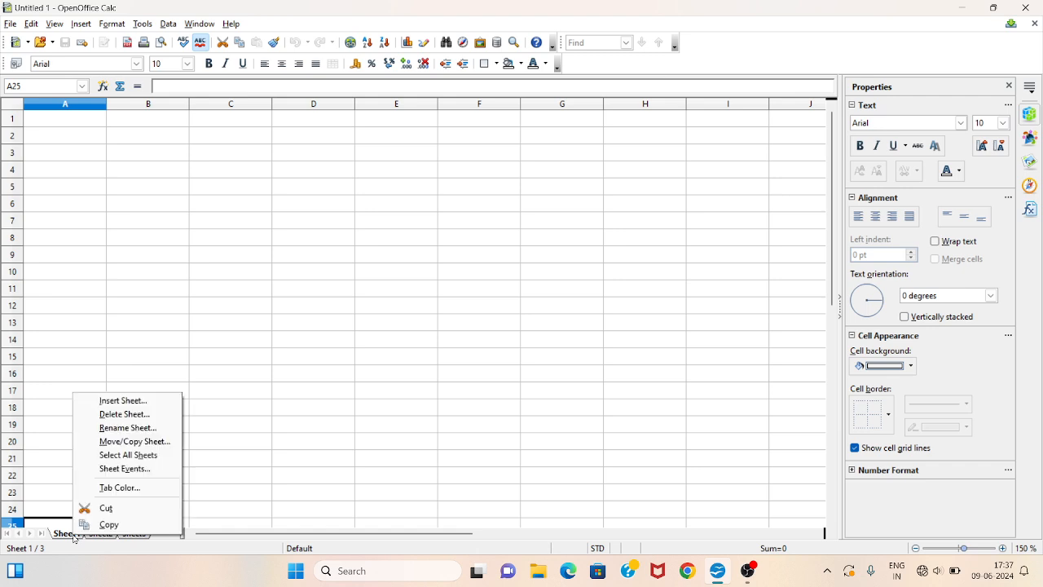
click(136, 429)
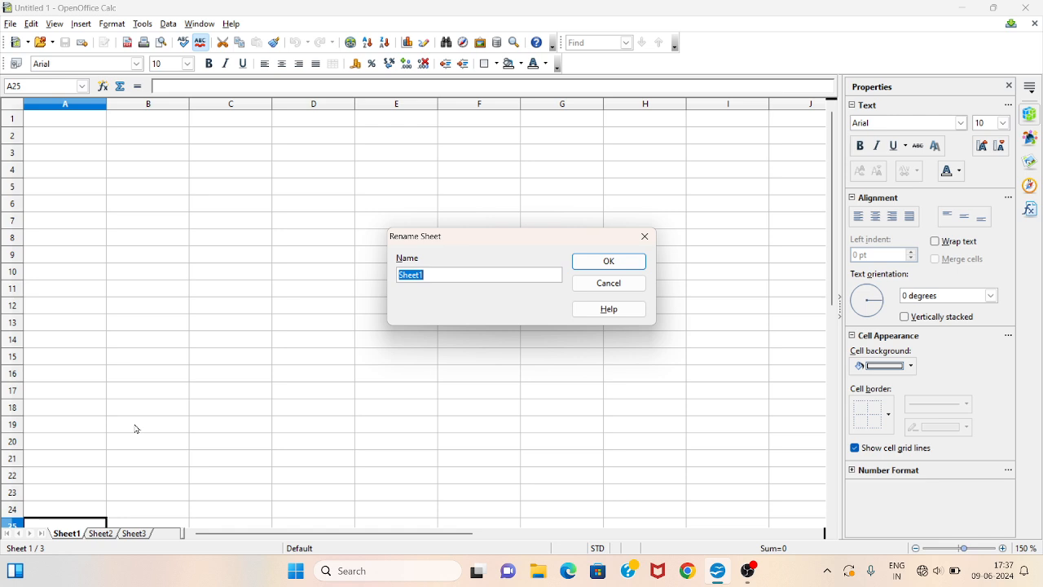
text(Worksheet of dif)
key(BackSpace)
text(stric A)
click(610, 260)
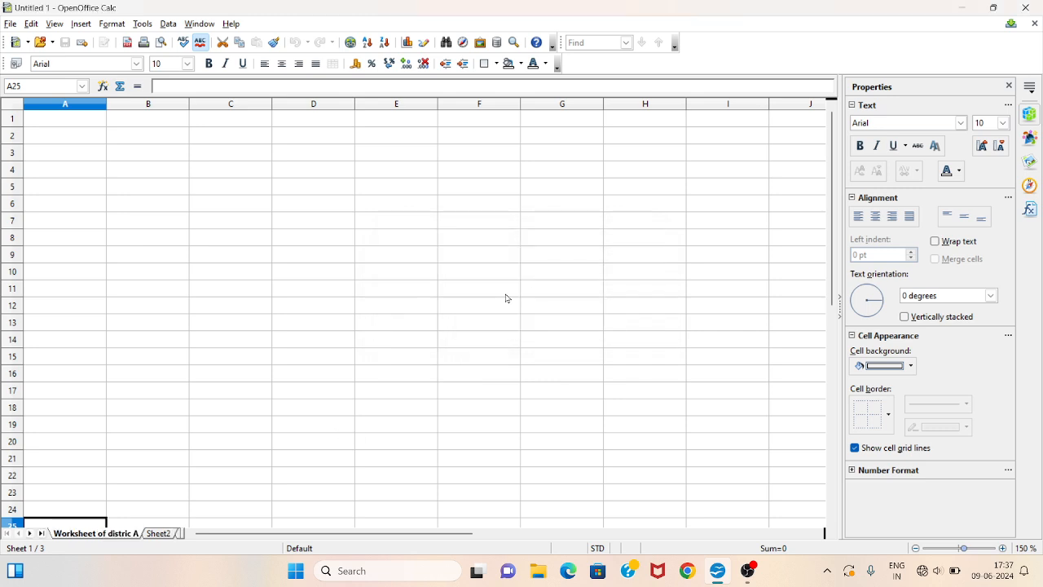
- Rename Sheet2 as Worksheet of distric B
click(162, 535)
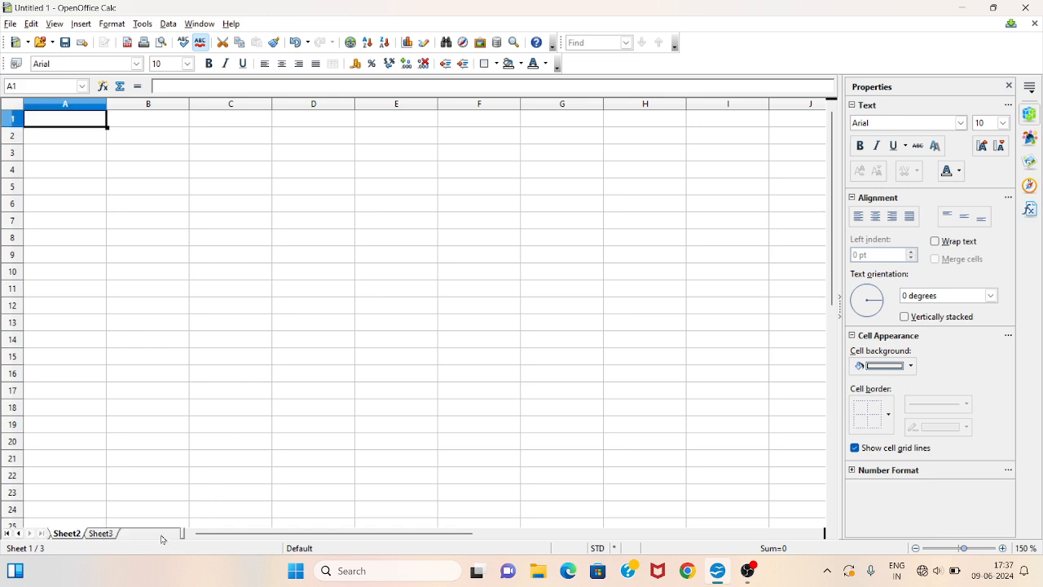
right_click(75, 535)
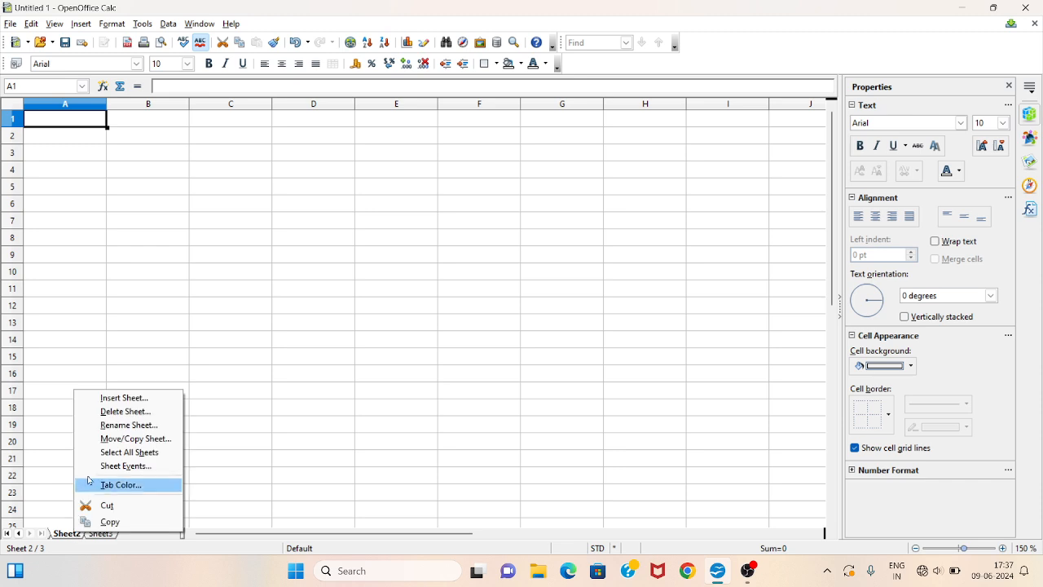
click(116, 426)
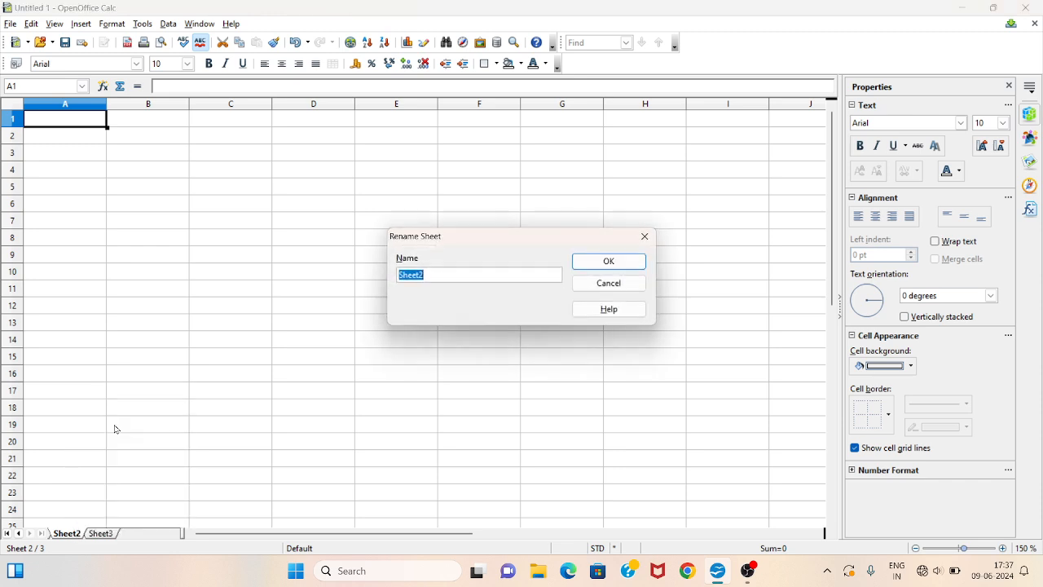
text(Woe)
key(BackSpace)
text(rksheet of distric B)
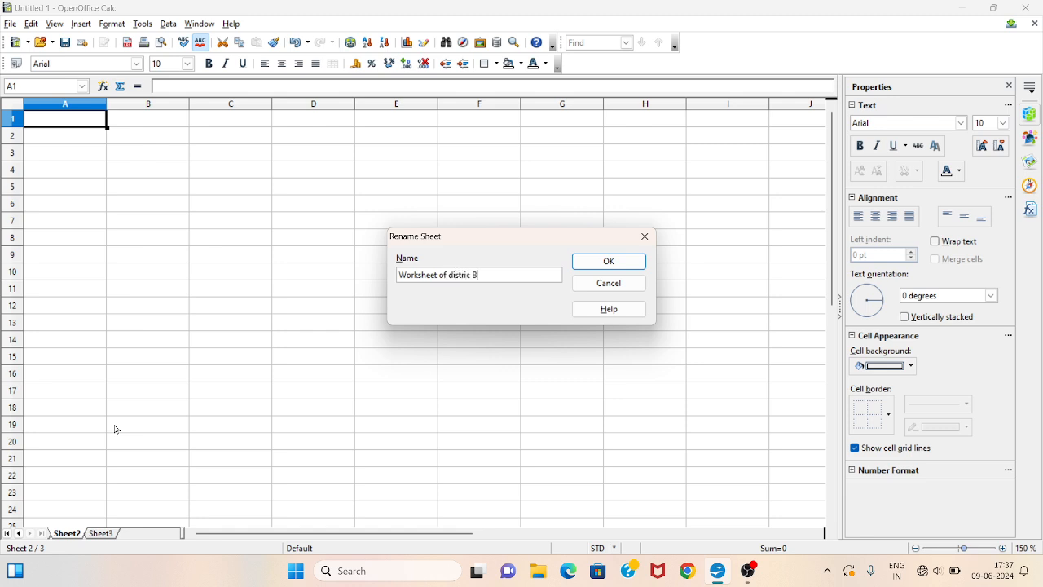
click(596, 273)
scroll(155, 538, down, 1)
right_click(164, 535)
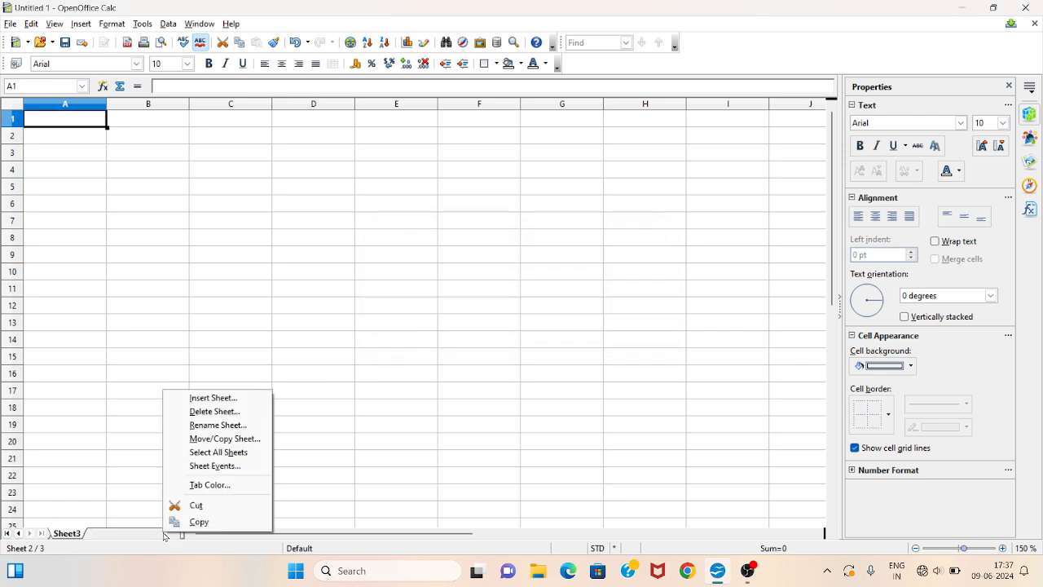
click(192, 427)
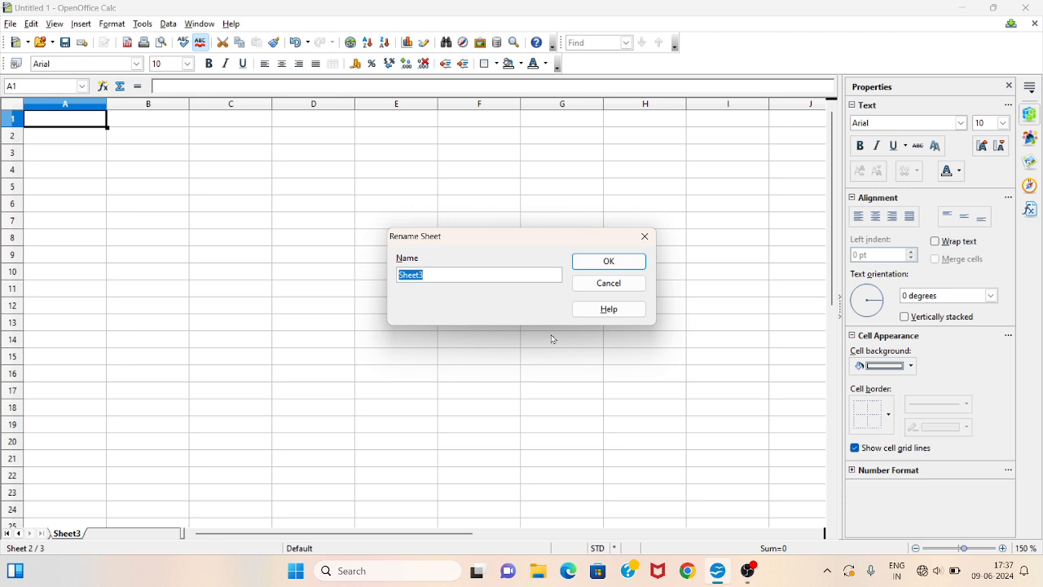
click(641, 241)
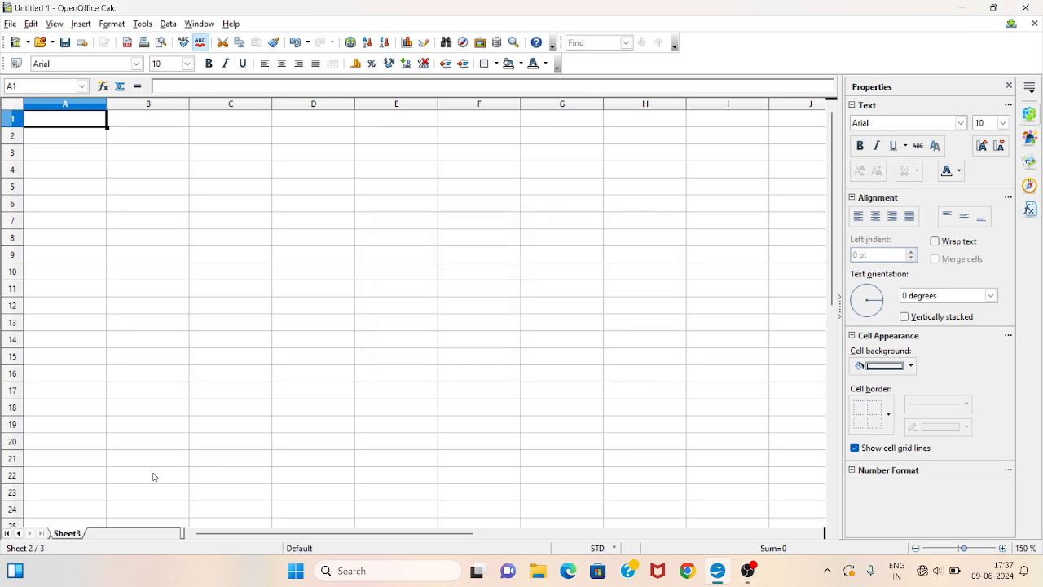
- On the Worksheet of distric A sheet, enter the title 'monthwise consumption of drinks (in ltr) of distric A' in cell A2
click(19, 534)
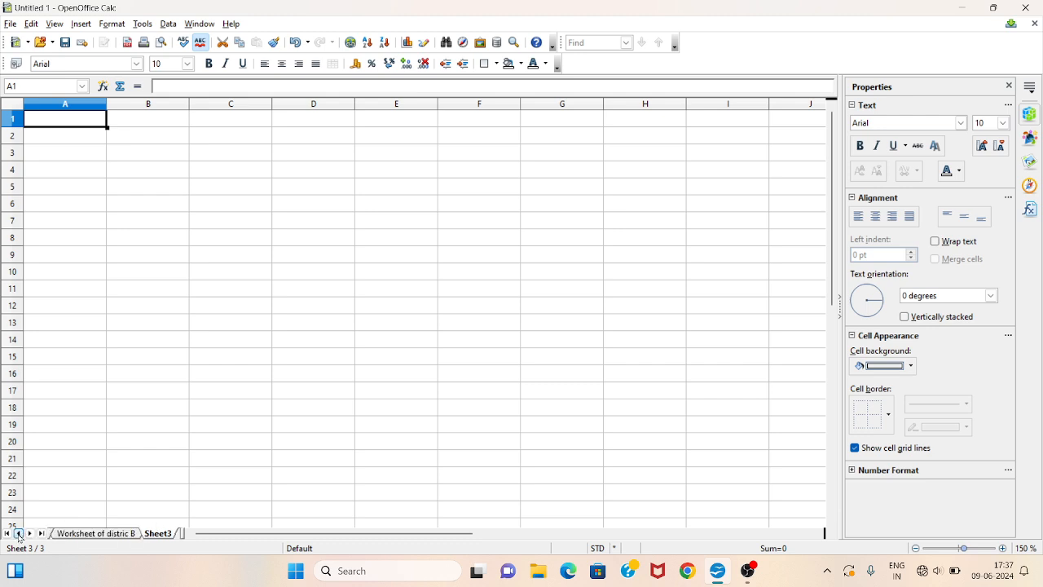
click(19, 536)
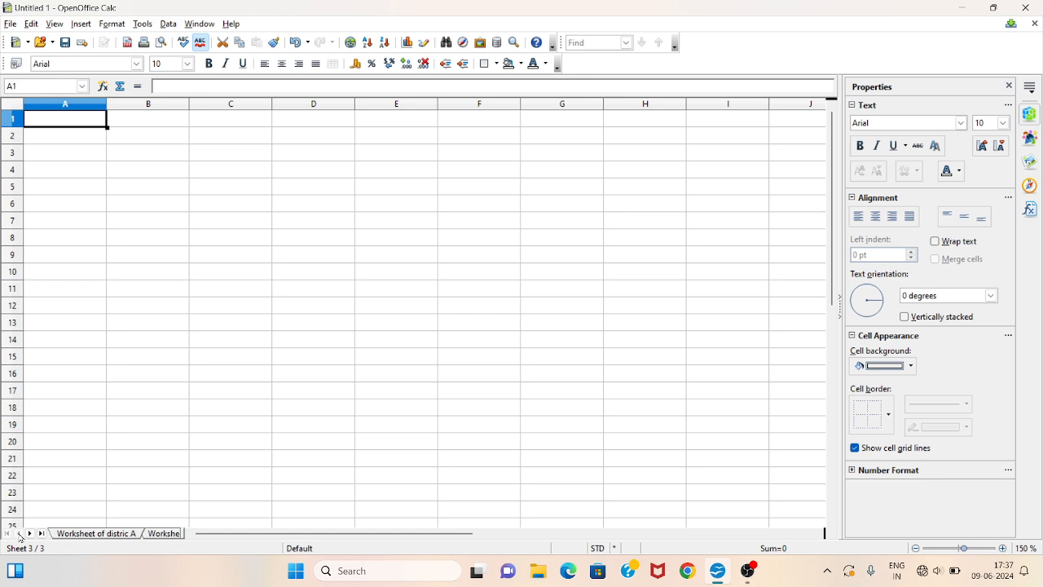
click(84, 535)
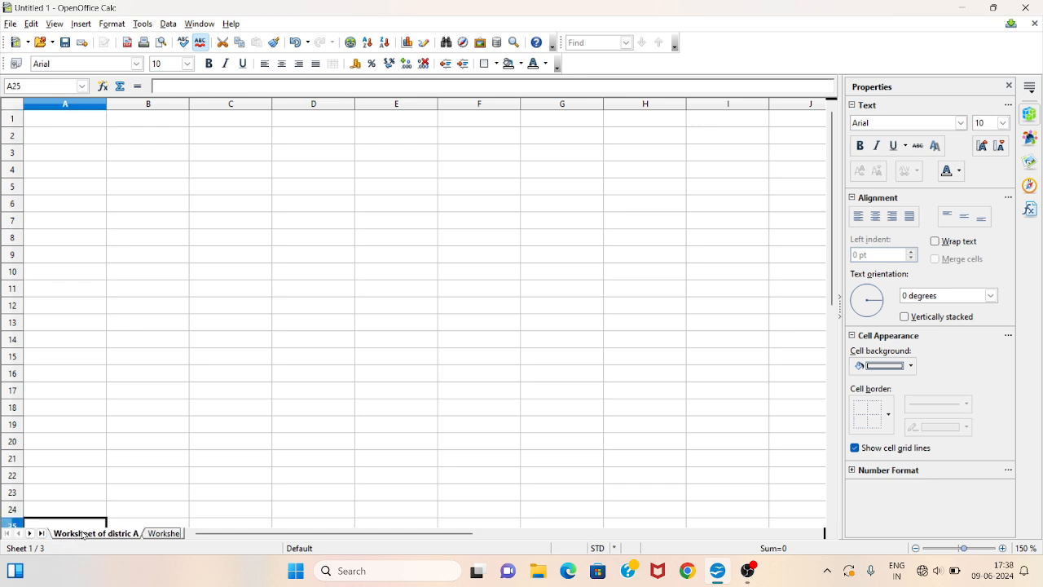
click(178, 207)
click(62, 136)
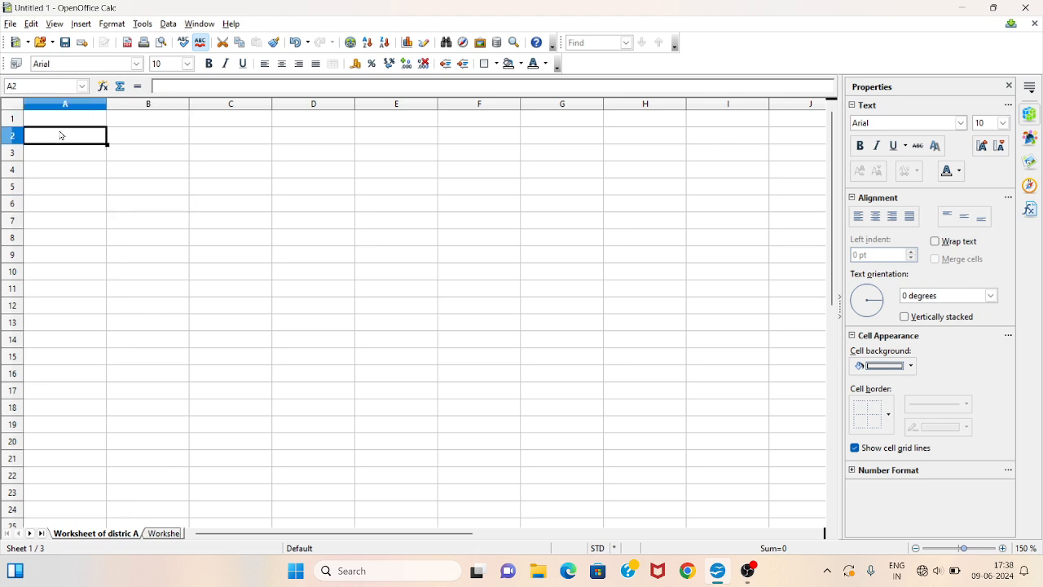
text(m)
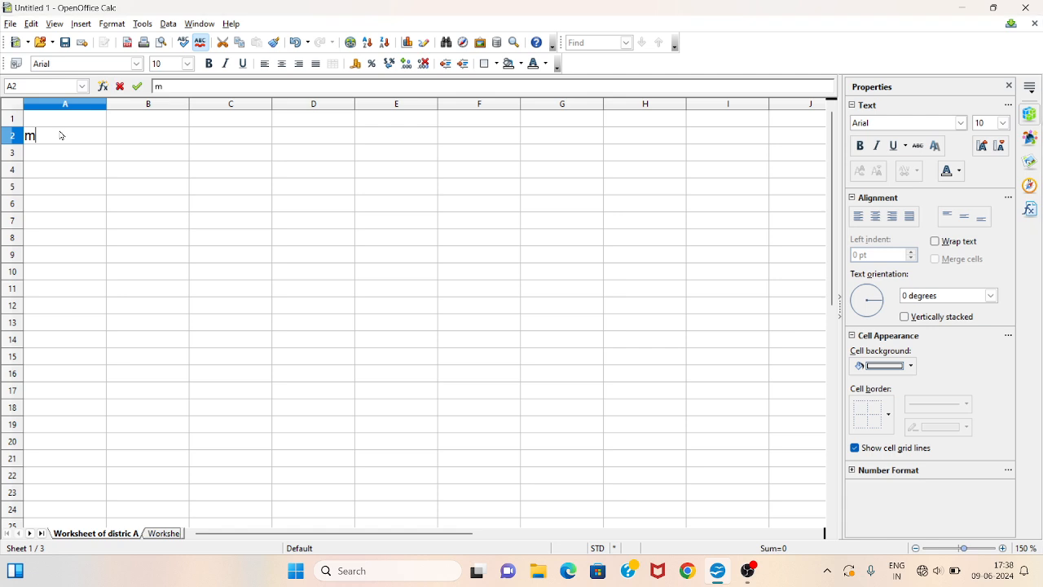
text(onthwise )
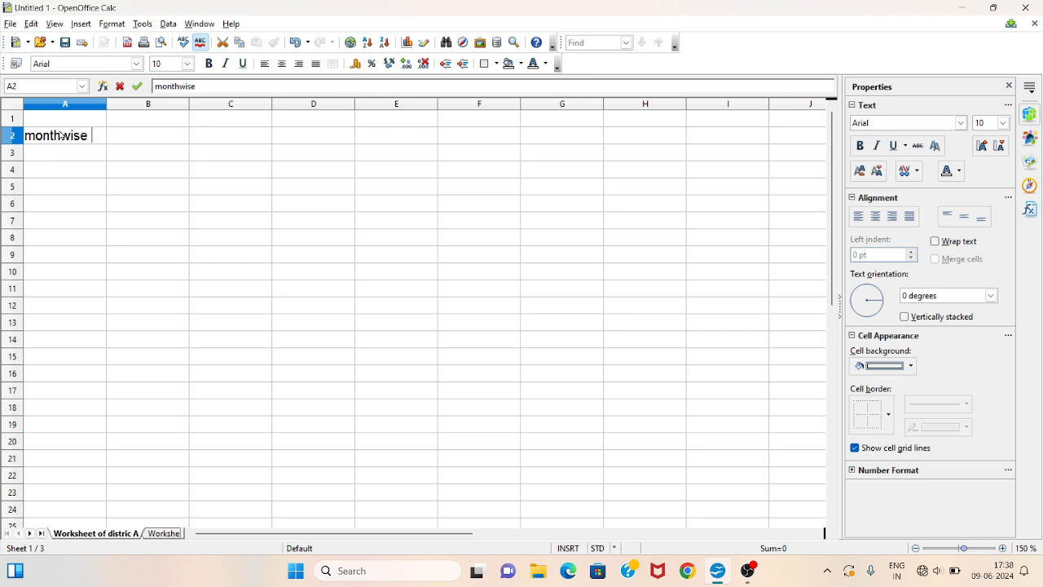
text(consumpt)
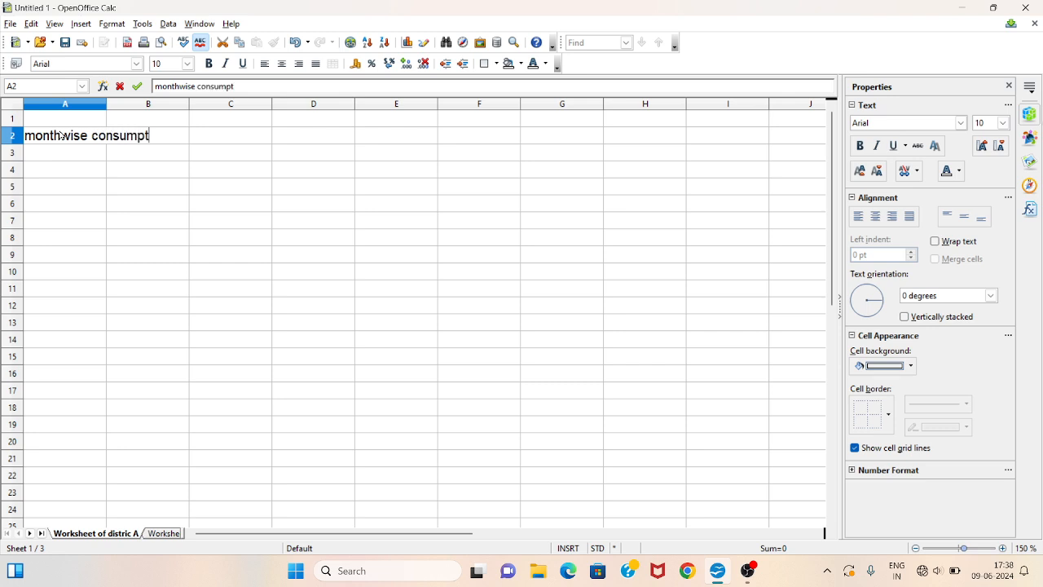
text(ion of drinks )
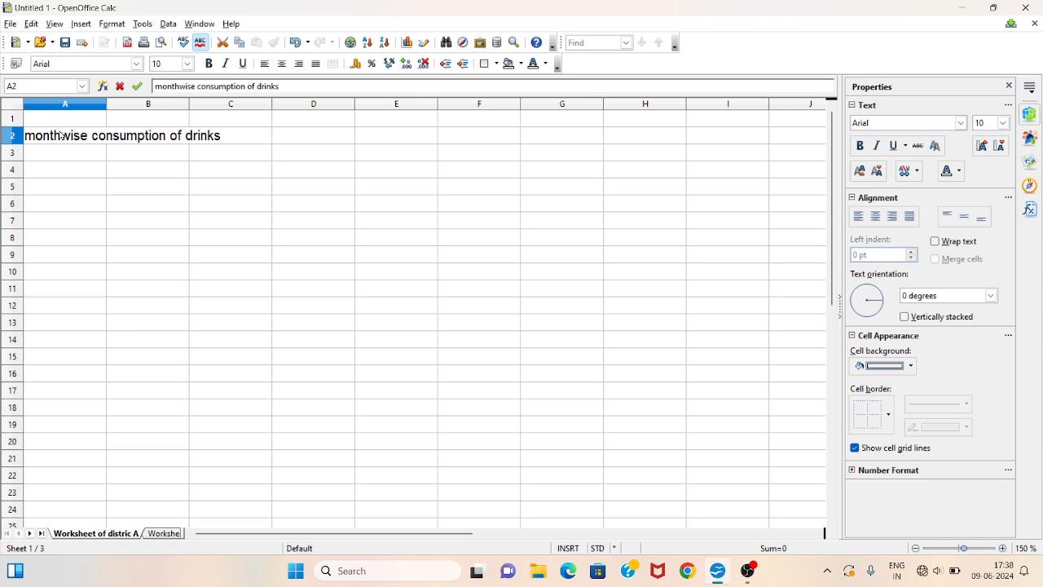
text((in ltr) of )
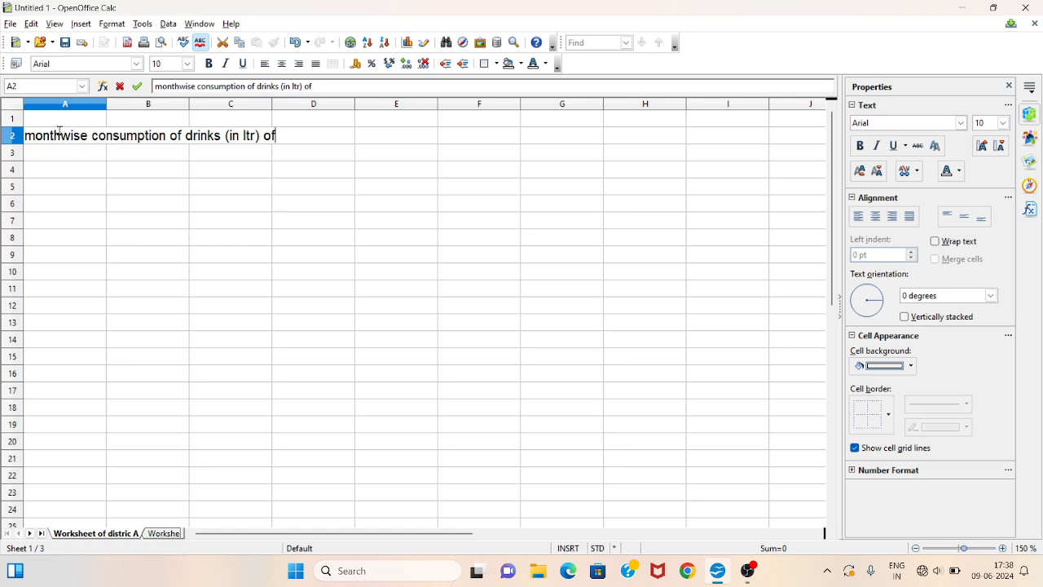
text(distric A)
- Widen column A to fit the title text
double_click(106, 104)
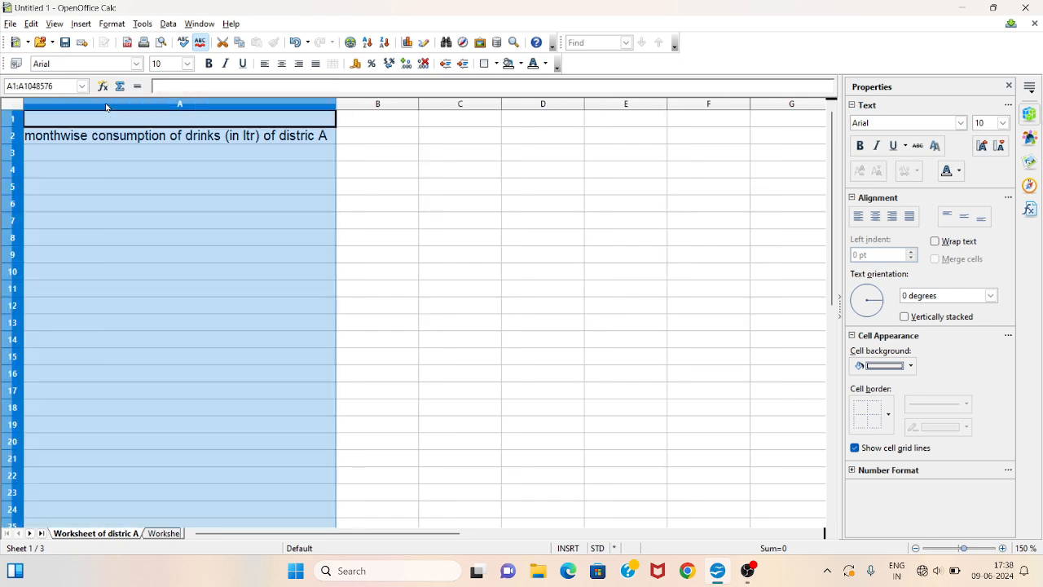
drag(430, 164, 377, 163)
click(230, 144)
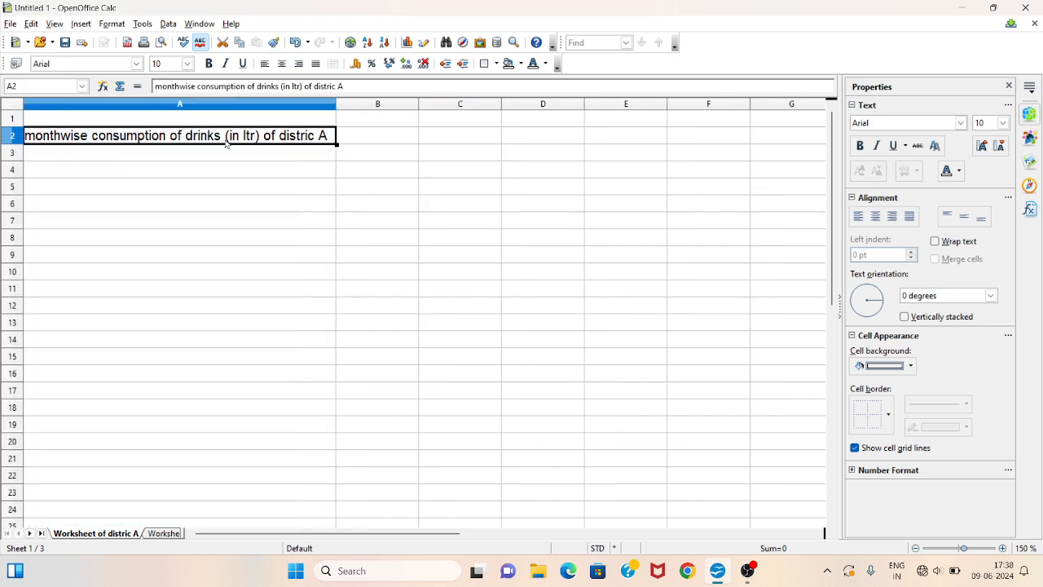
- Enter the month headers Jan and Feb in cells B2 and C2
click(381, 140)
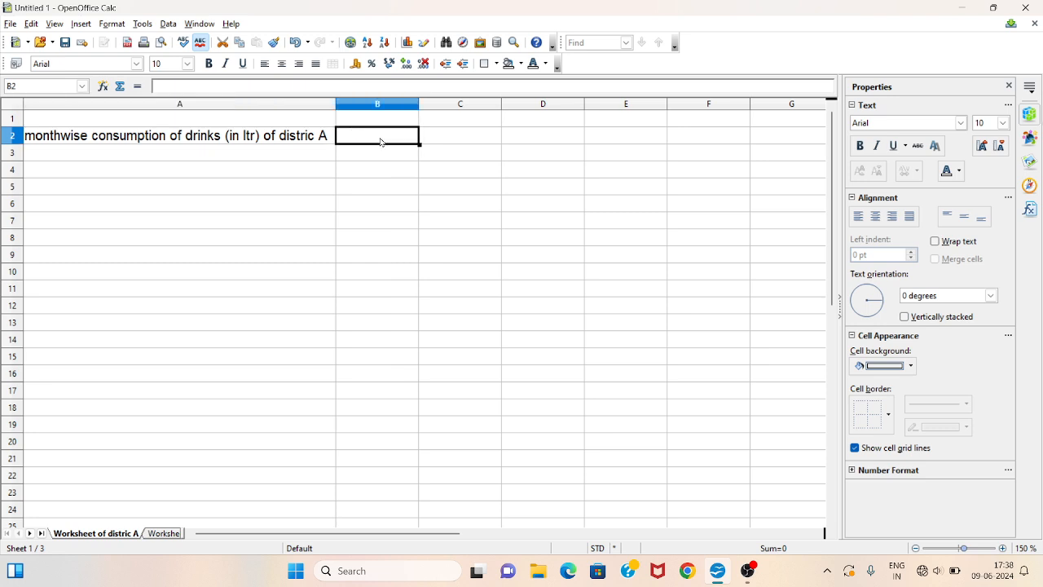
text(jan)
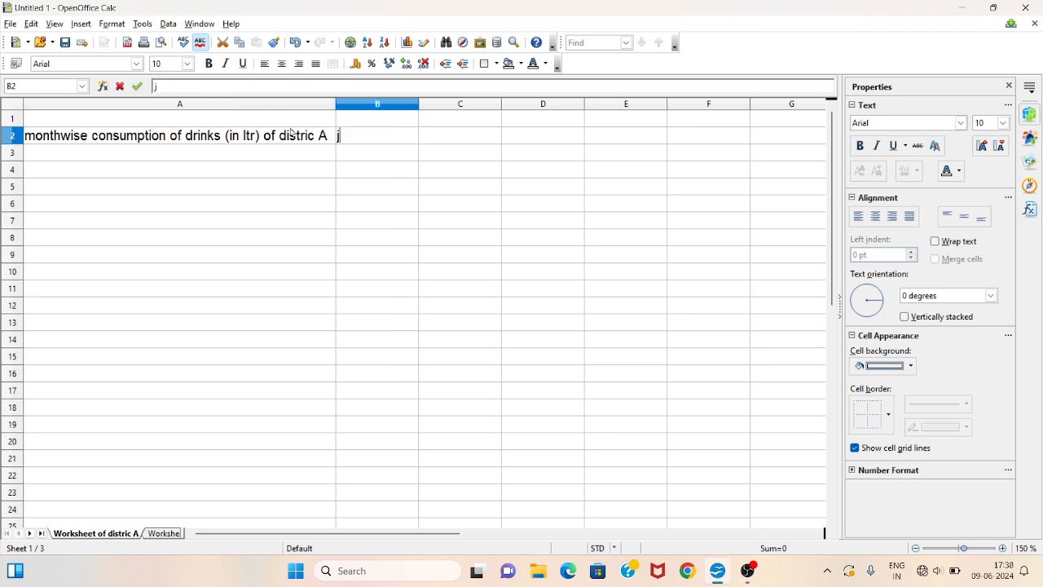
click(458, 138)
text(feb)
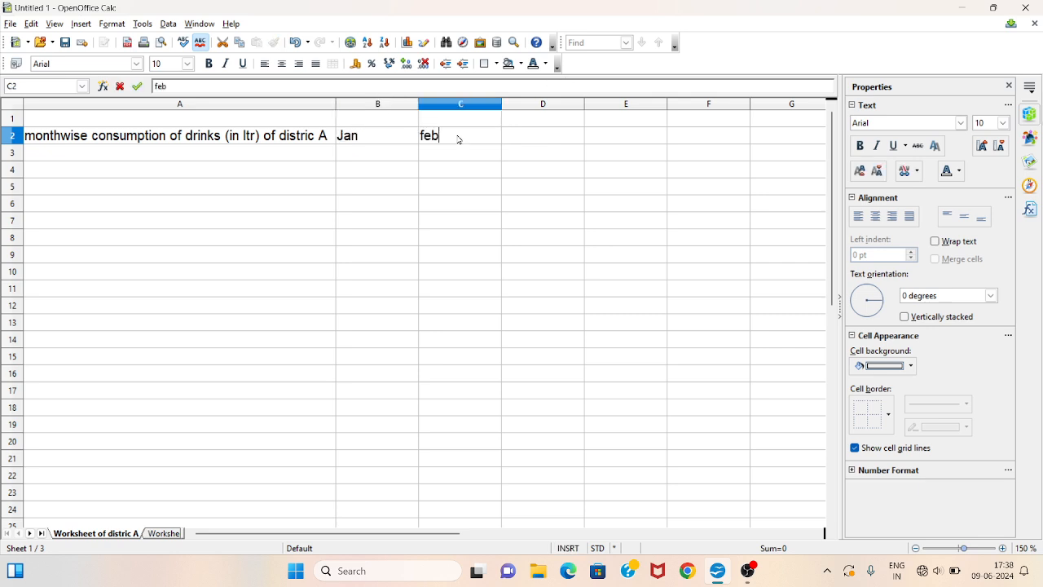
click(543, 137)
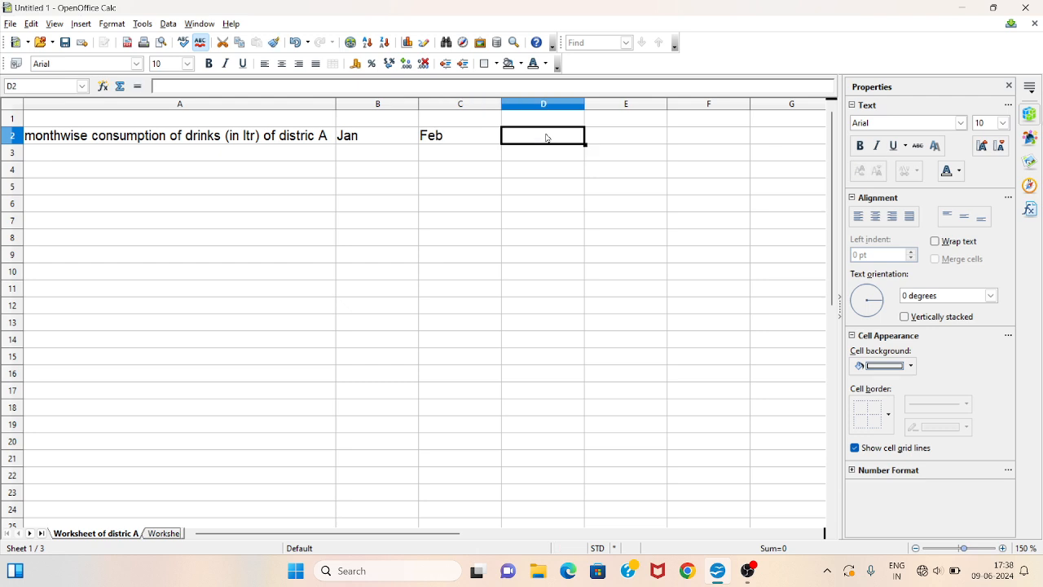
- Enter the month headers march, april and may in cells D2, E2 and F2
text(march)
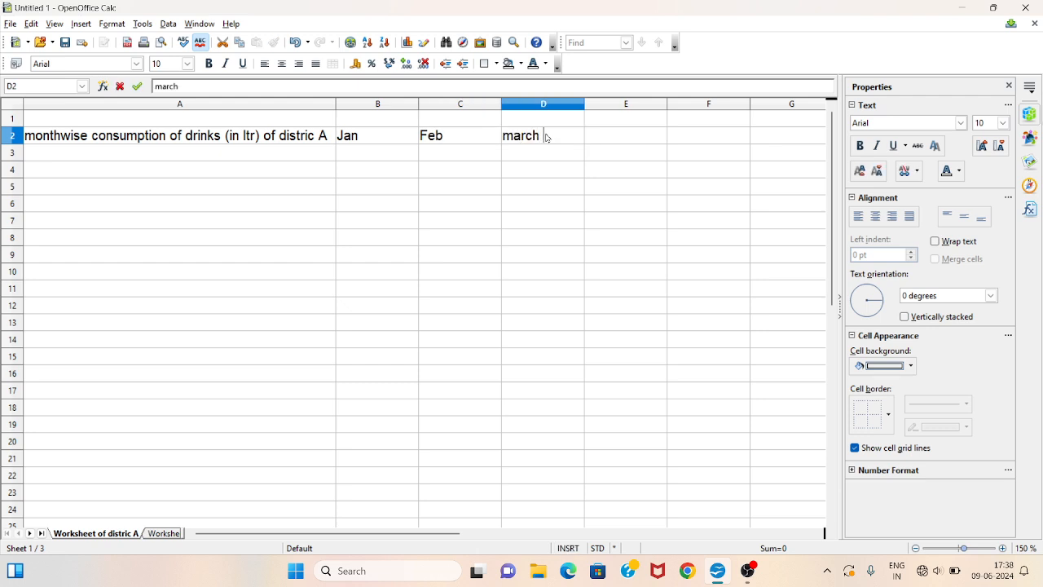
click(615, 141)
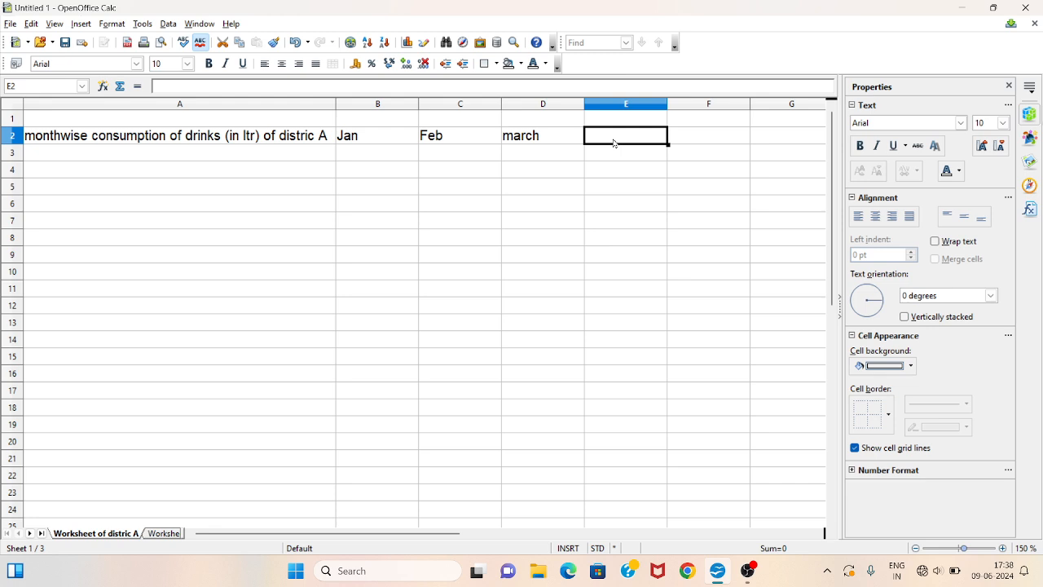
text(april)
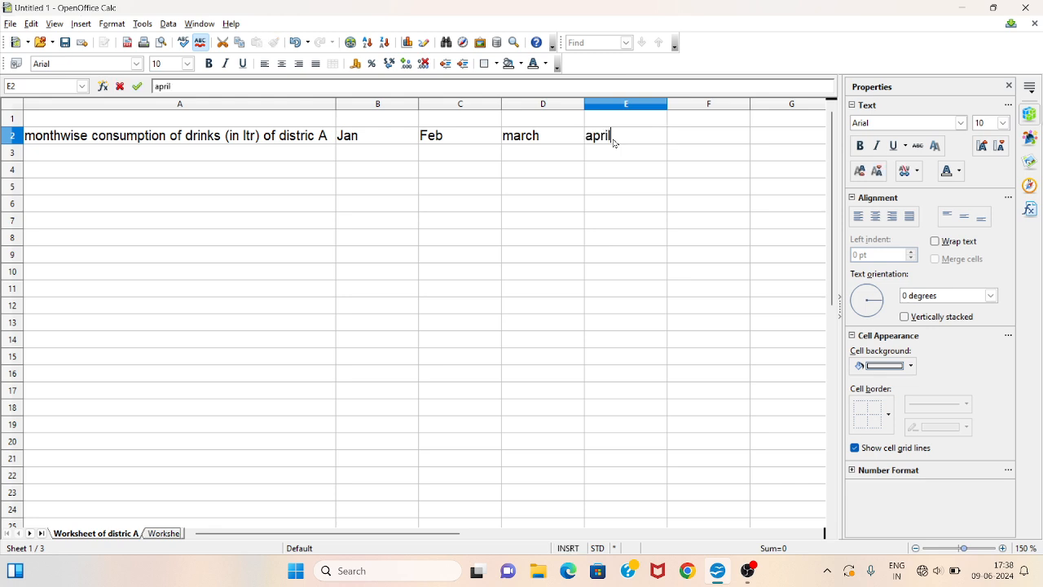
key(Tab)
text(ma)
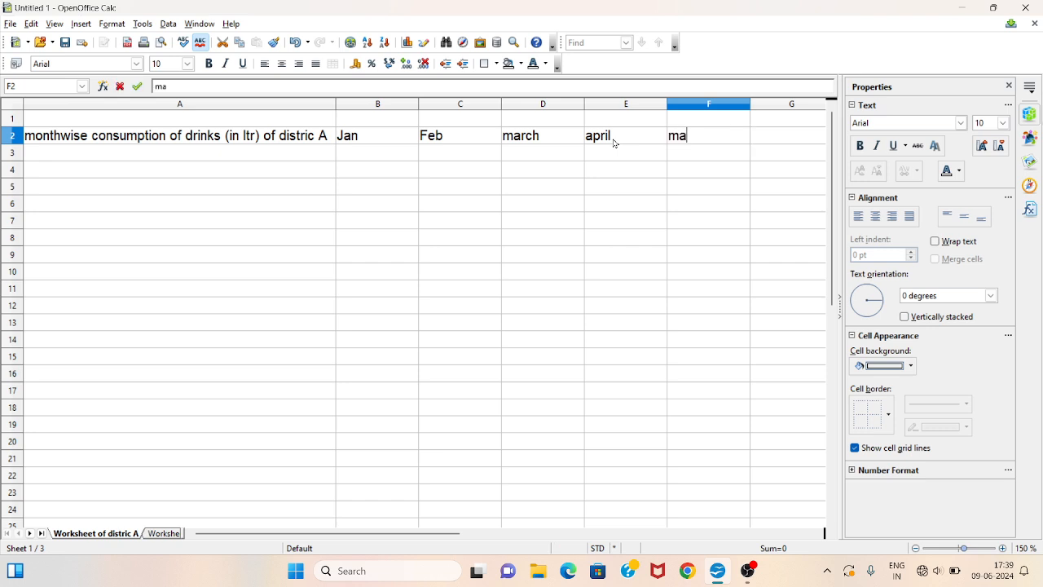
text(ty)
click(769, 140)
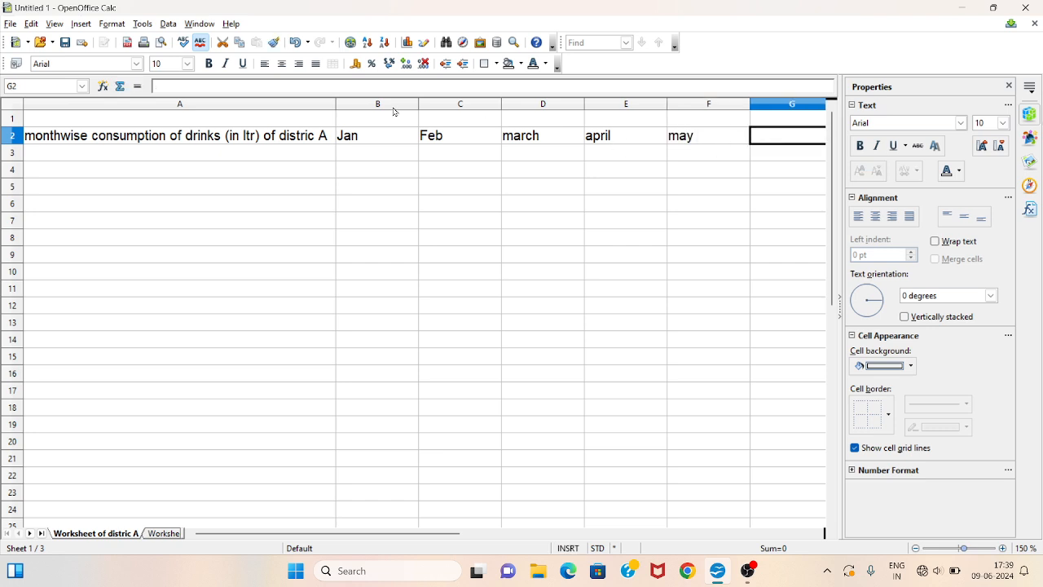
- Enter the drink names juice, milk and cofee in cells A3 to A5
click(201, 152)
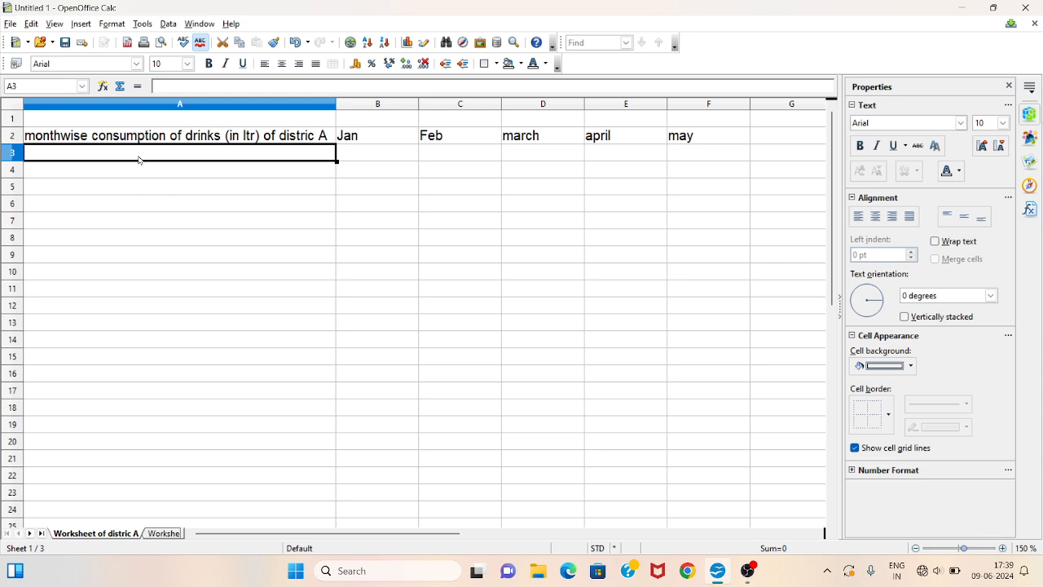
drag(138, 160, 145, 241)
click(163, 154)
text(juice)
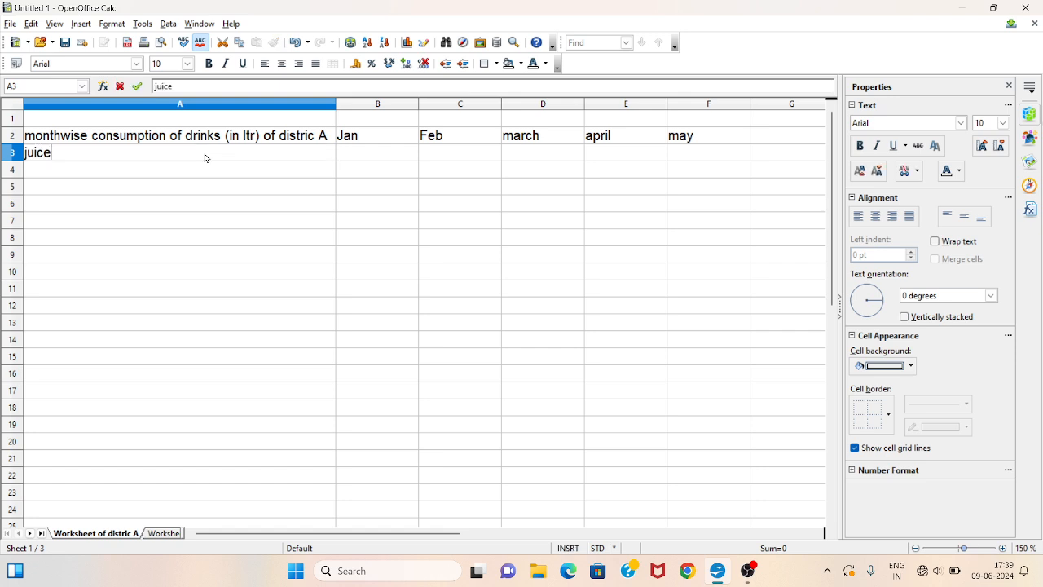
key(Return)
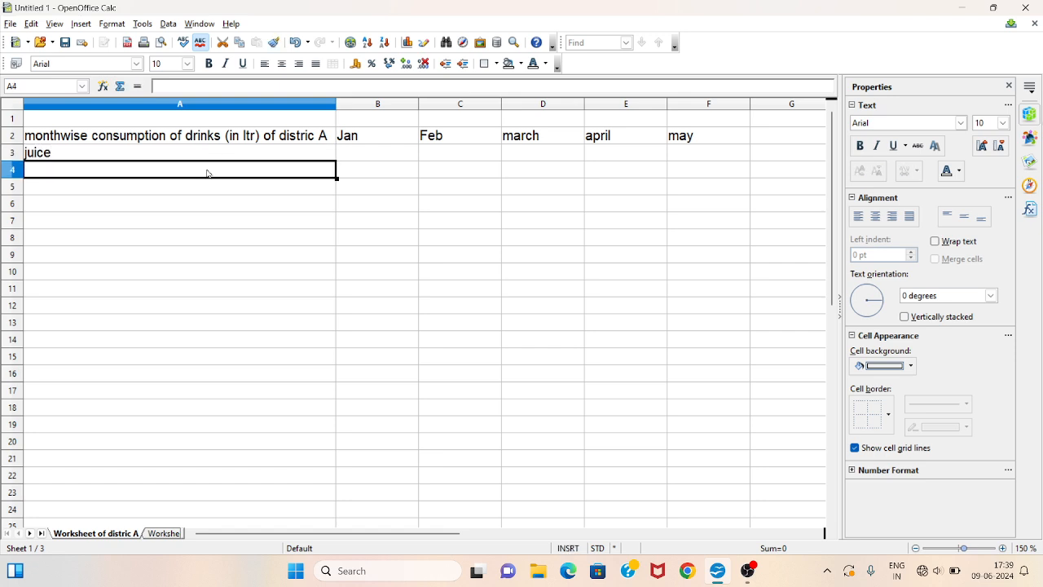
text(milk)
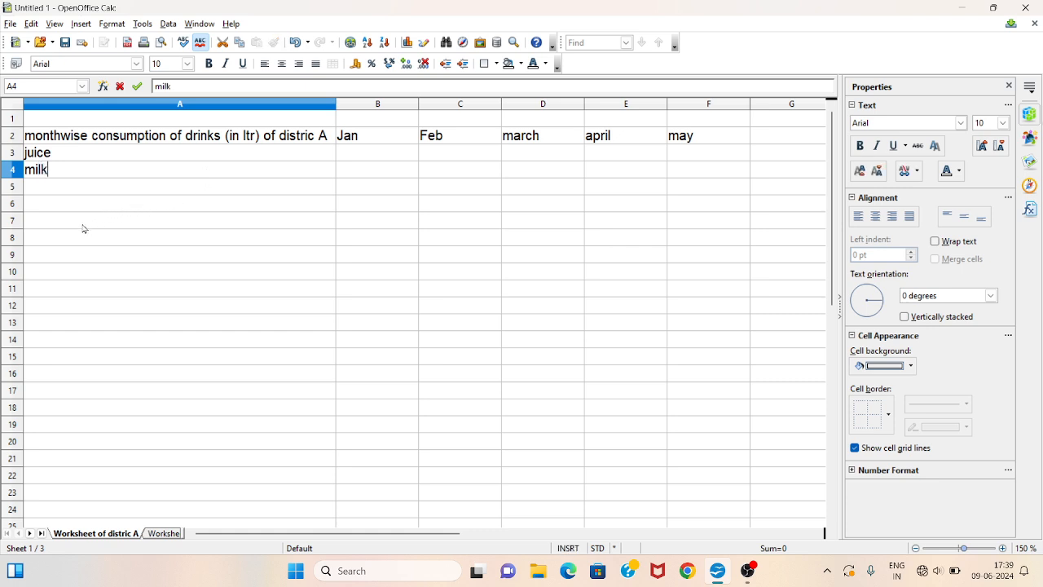
click(47, 189)
text(c)
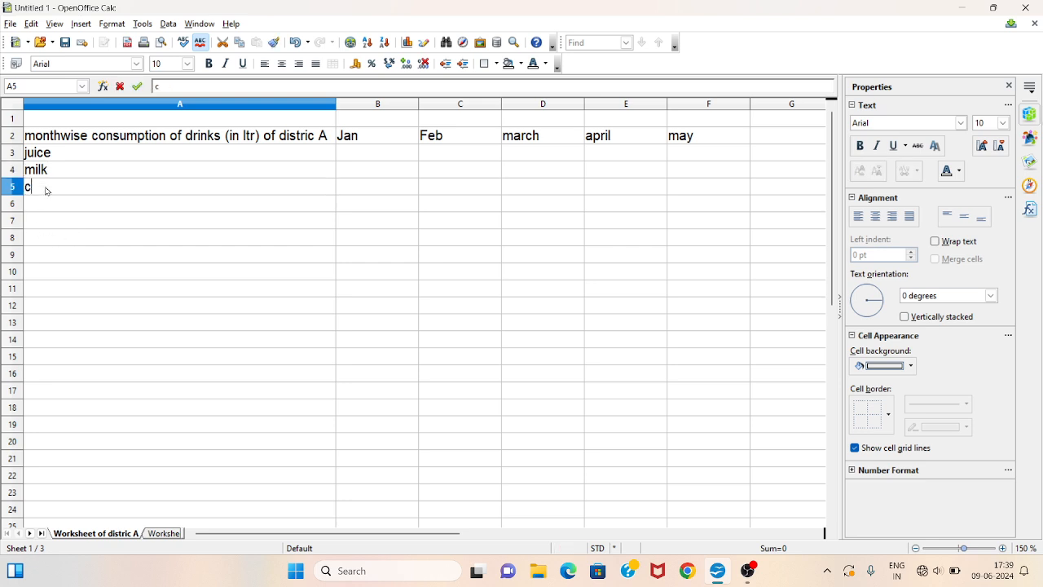
text(ofee)
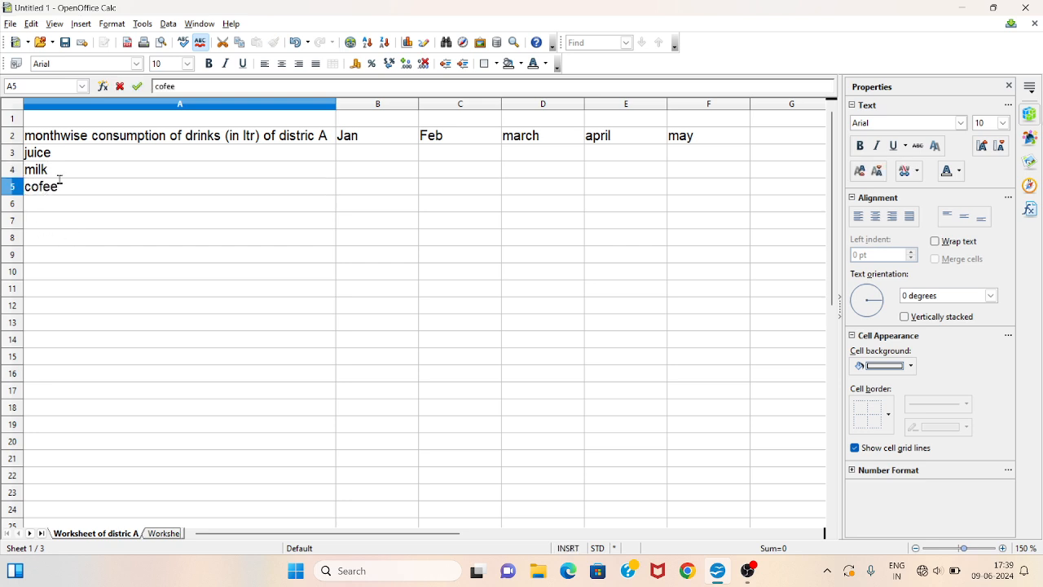
drag(79, 151, 97, 210)
click(375, 153)
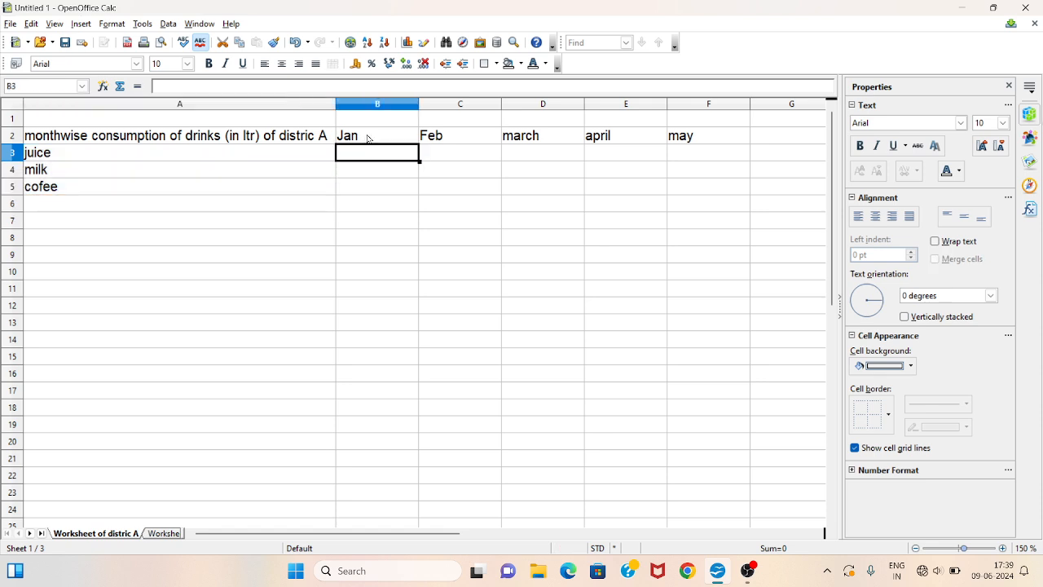
drag(368, 139, 680, 137)
click(373, 153)
drag(375, 136, 376, 171)
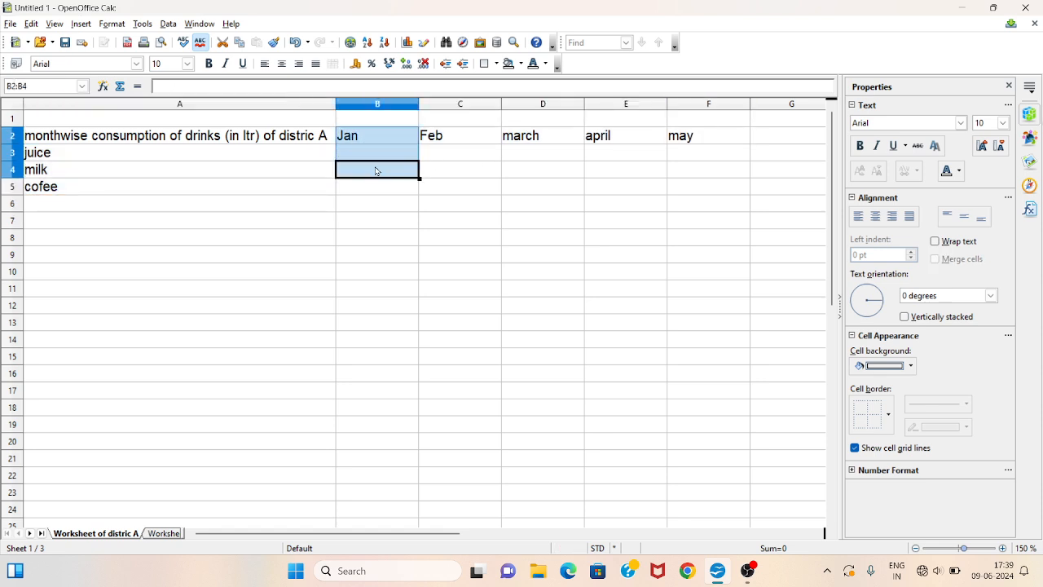
click(379, 177)
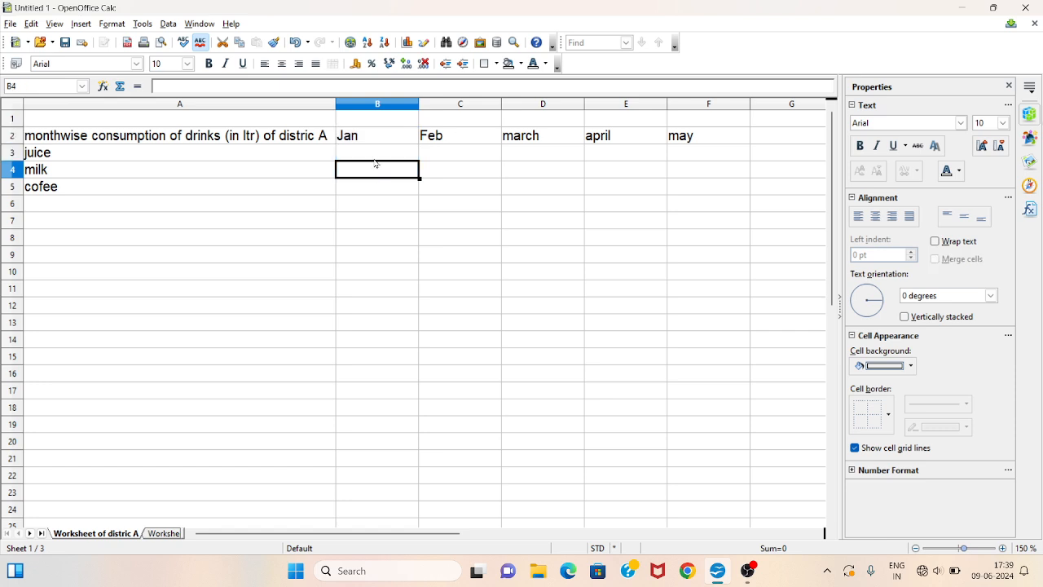
- Enter the Jan consumption values 1000, 400 and 2000 in cells B3 to B5
click(375, 155)
text(100)
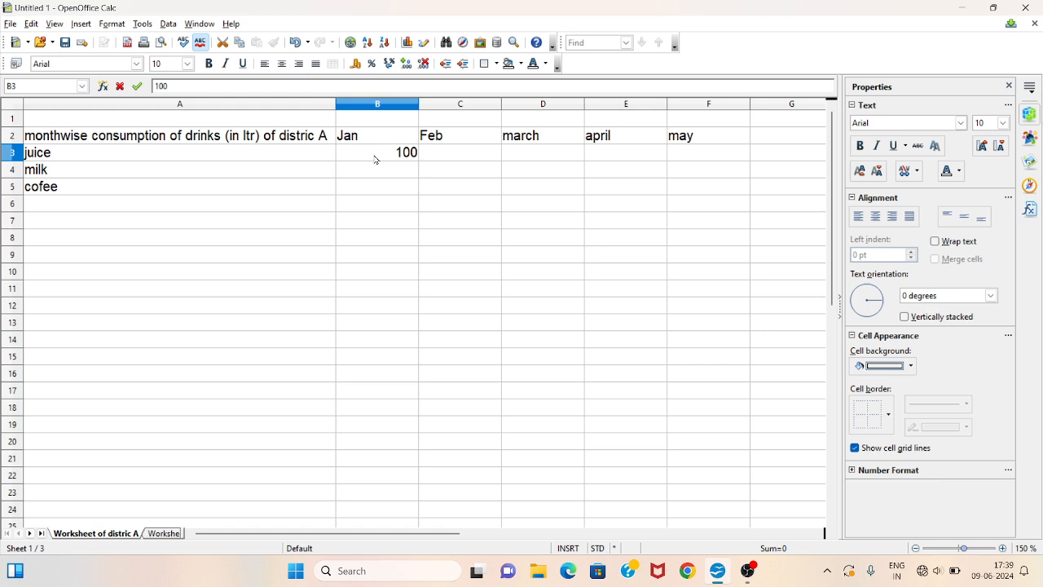
text(0)
click(375, 179)
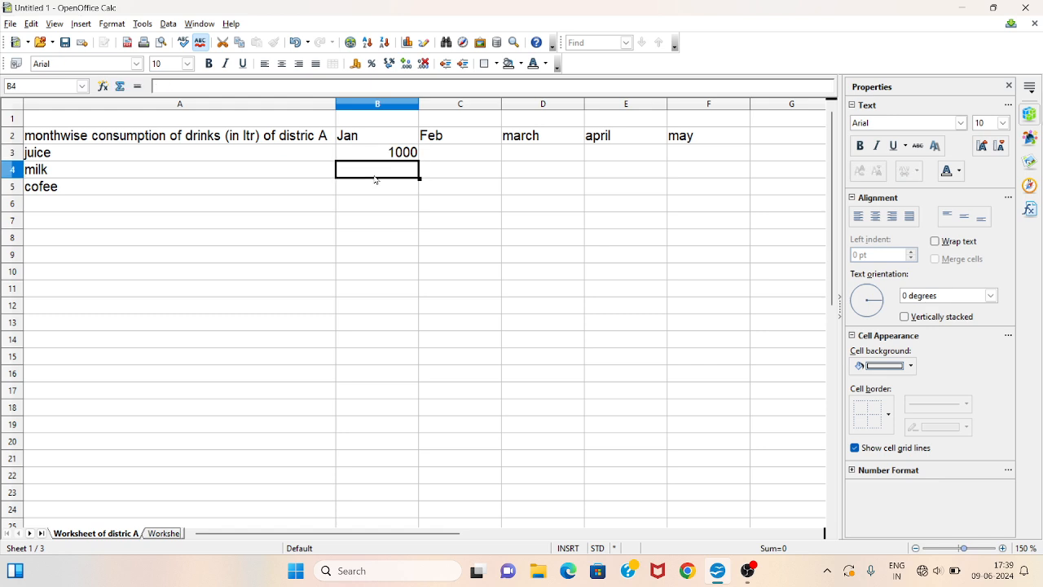
text(400)
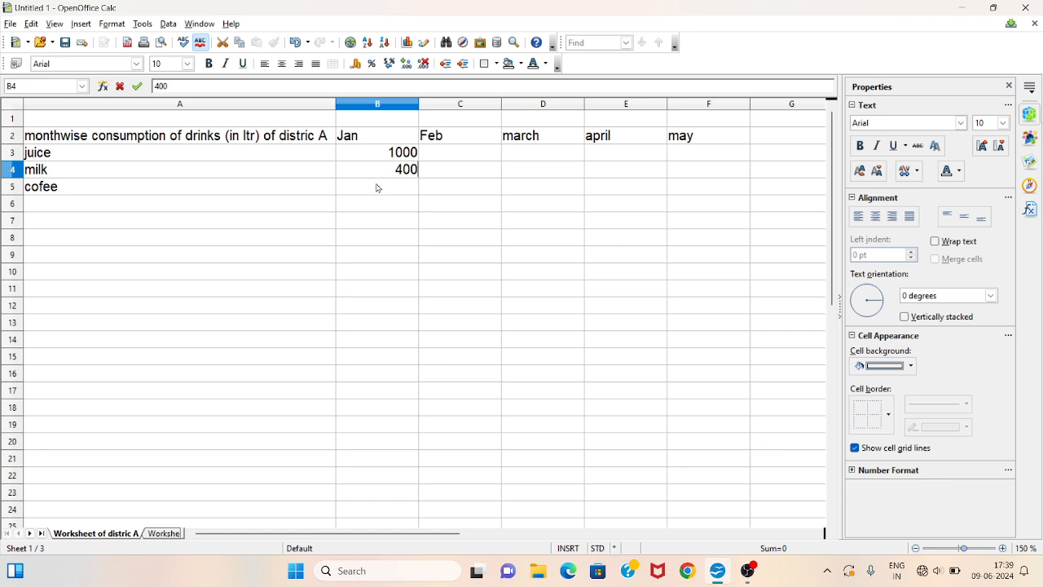
click(377, 187)
text(2000)
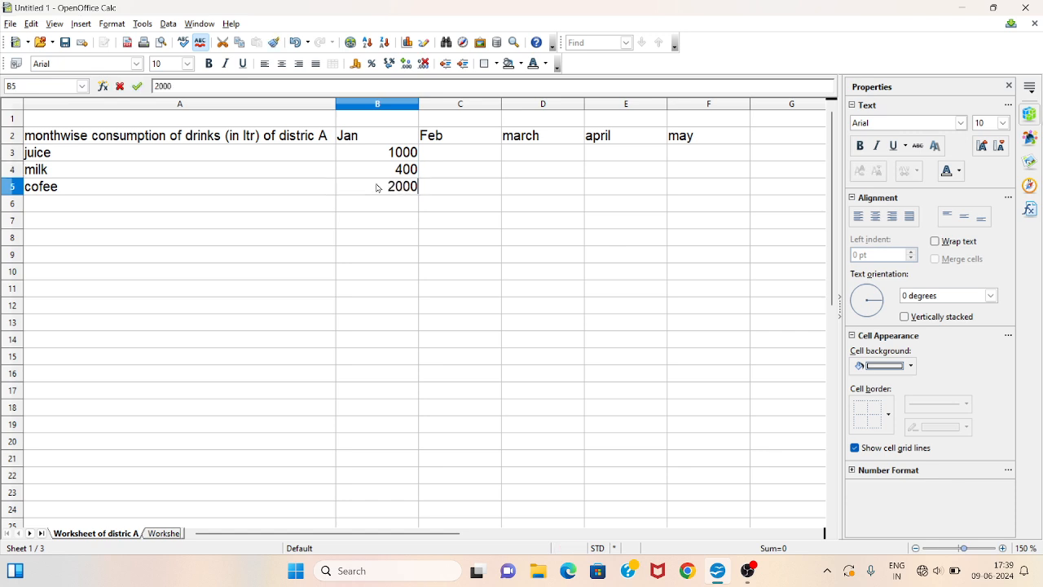
- Enter the Feb consumption values 1200, 460 and 2500 in cells C3 to C5
click(460, 154)
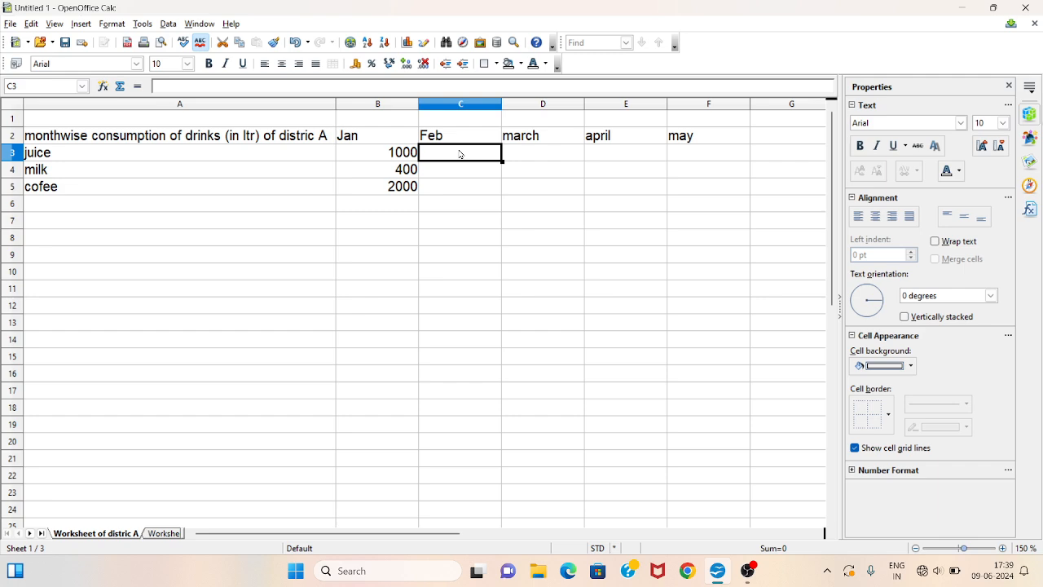
text(1200)
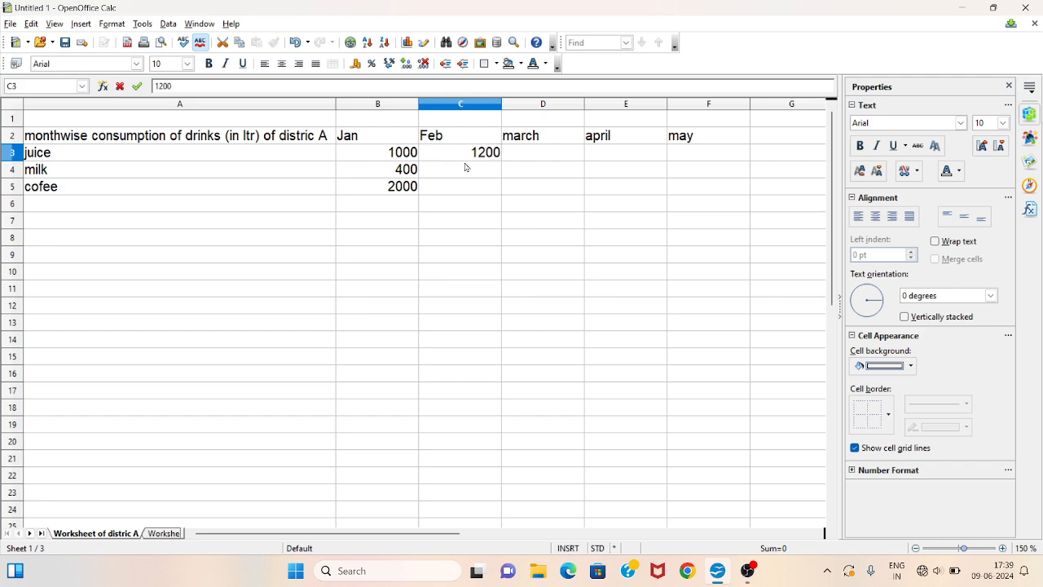
click(466, 167)
text(460)
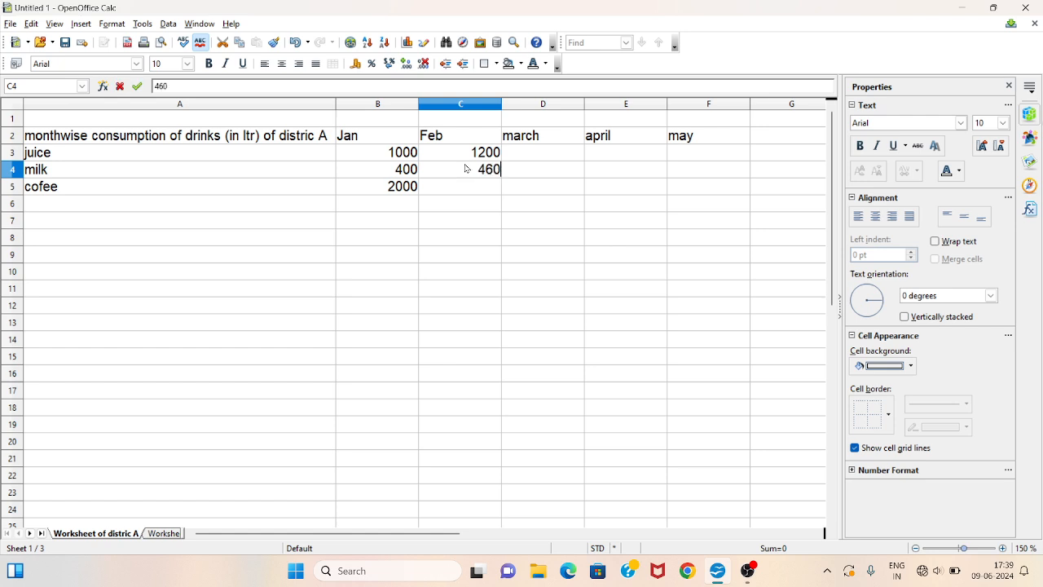
key(Return)
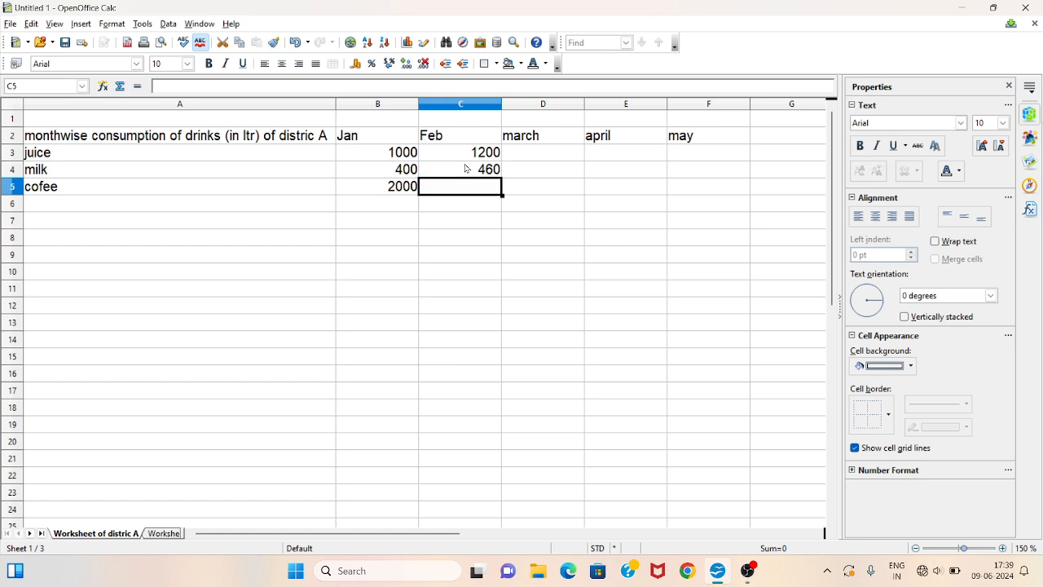
text(2500)
- Enter the march consumption values 1100, 430 and 2100 in cells D3 to D5
key(Tab)
key(Up)
key(Up)
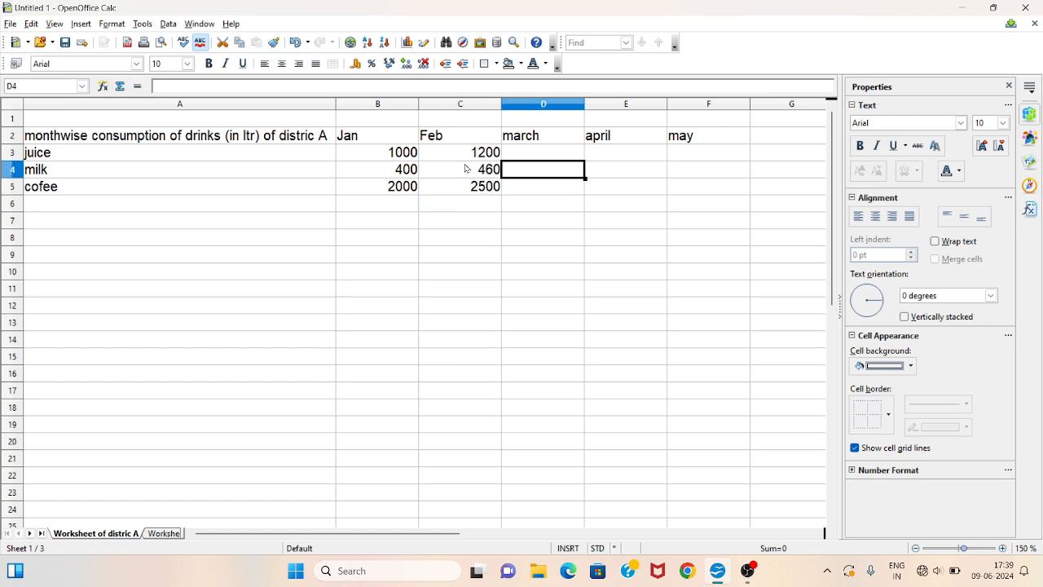
text(1100)
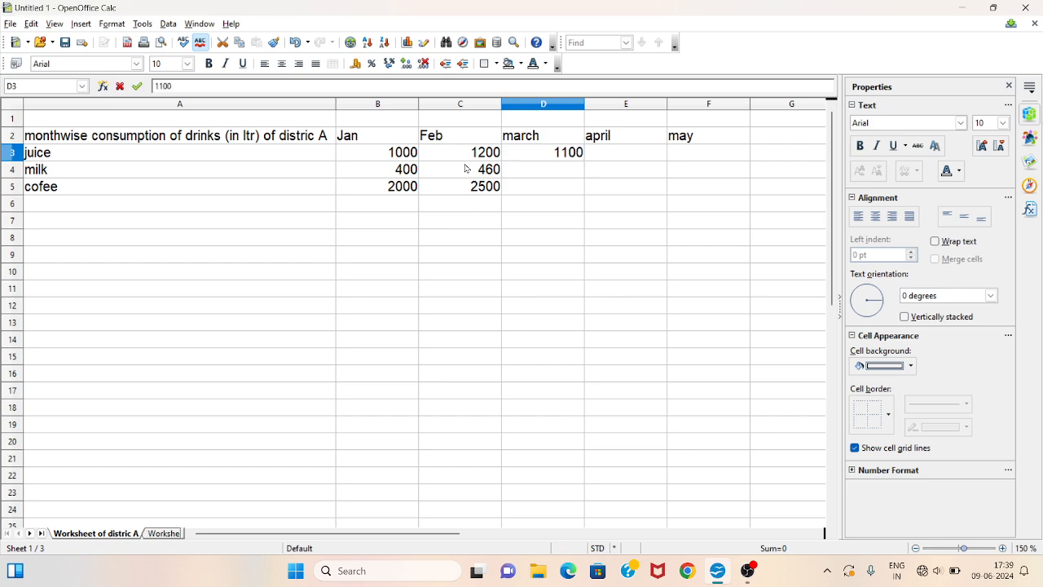
key(Return)
text(430)
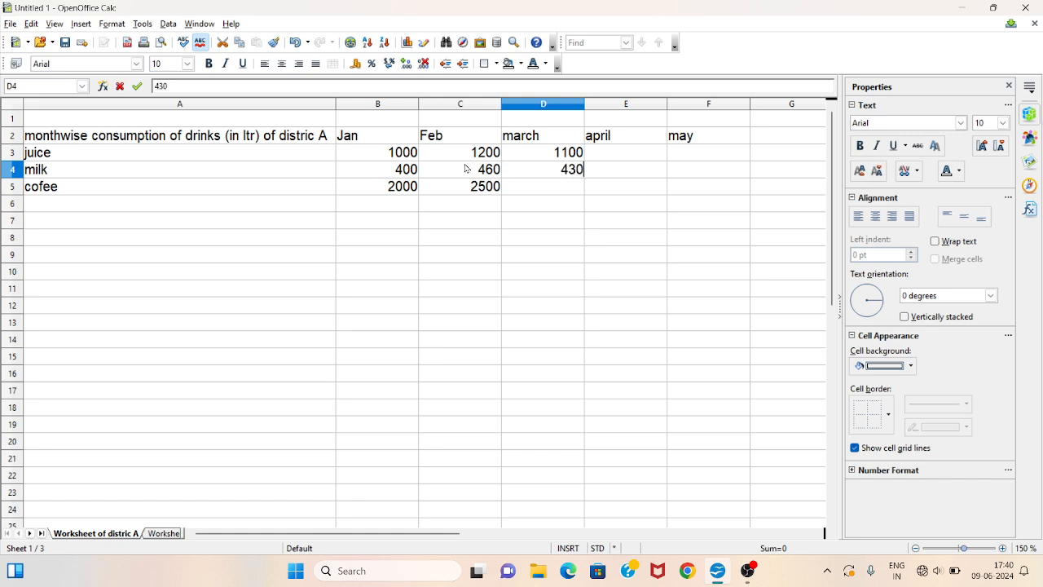
key(Return)
text(2100)
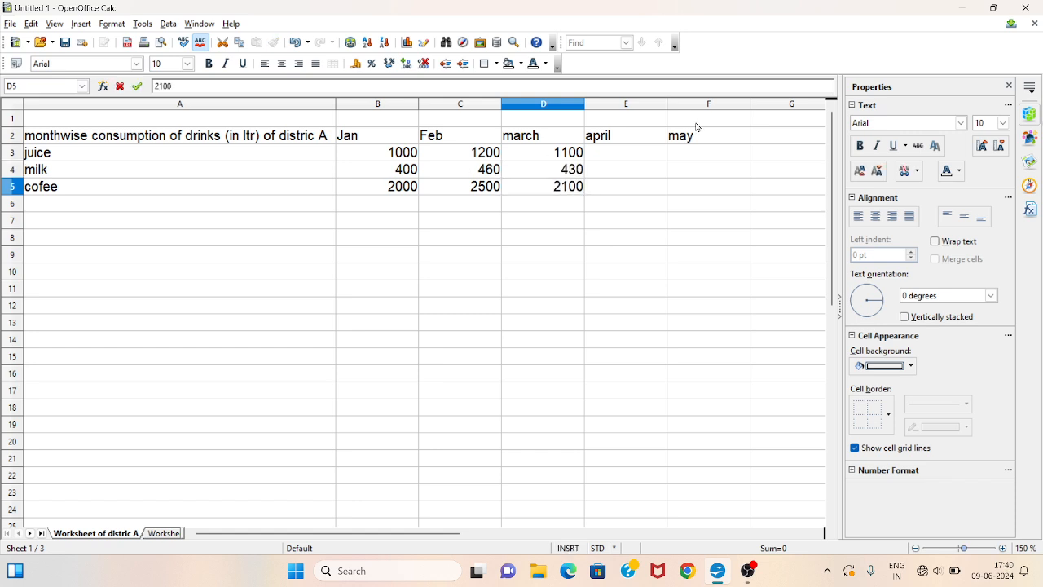
- Enter the april consumption values 1150, 450 and 2200 in cells E3 to E5
click(601, 155)
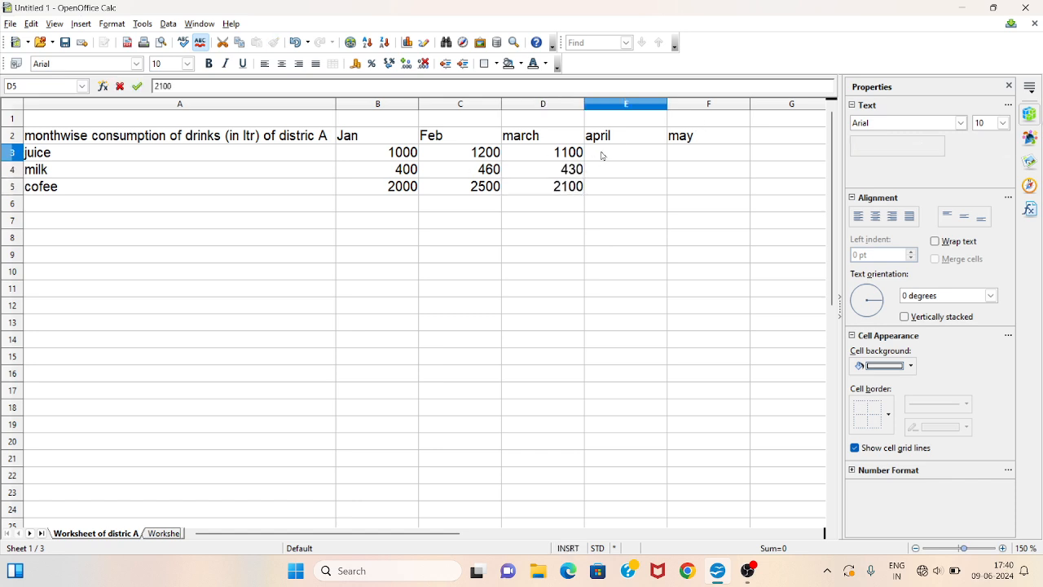
text(1150)
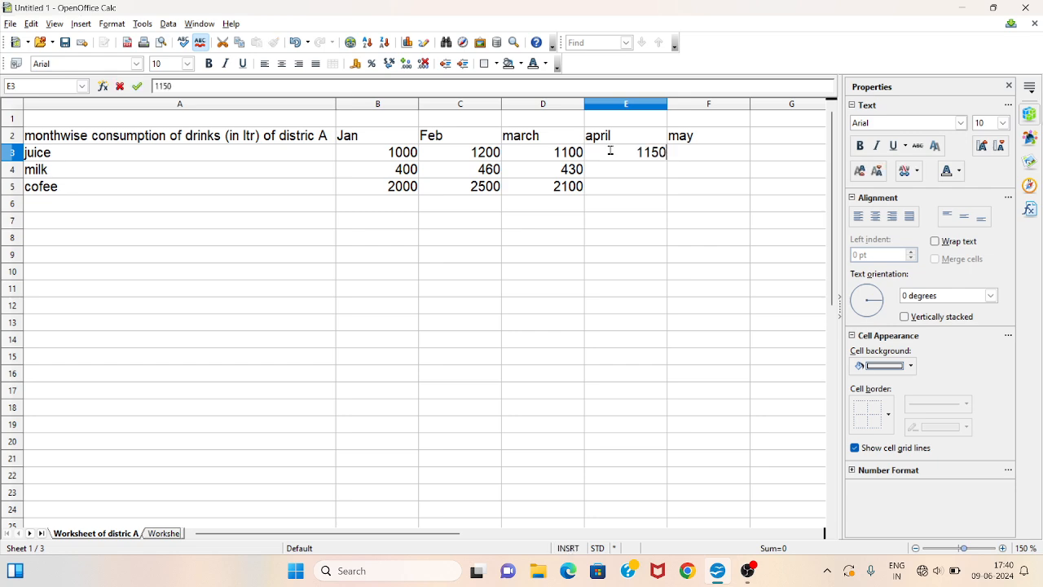
key(Return)
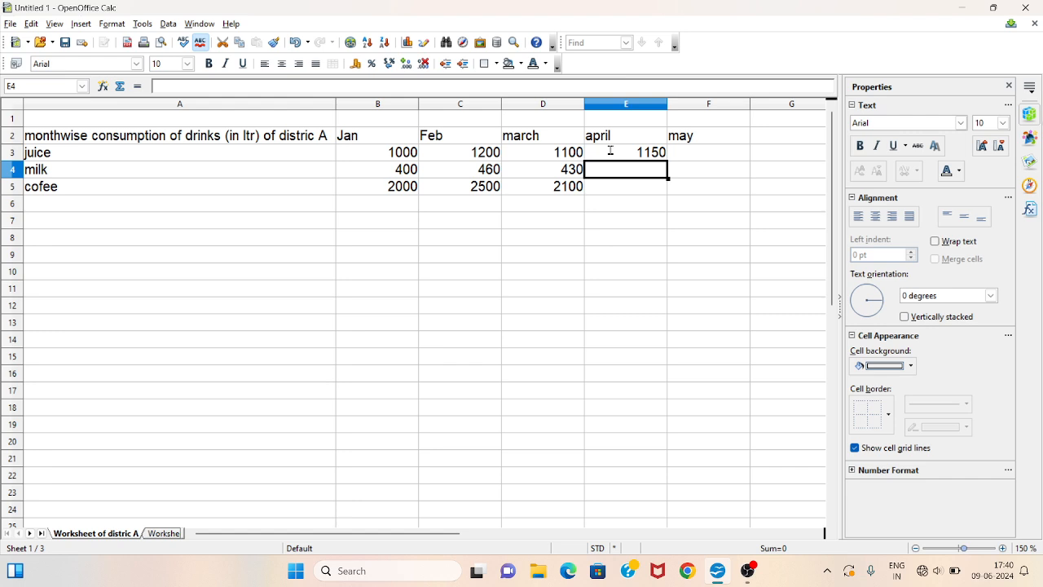
text(450)
key(Return)
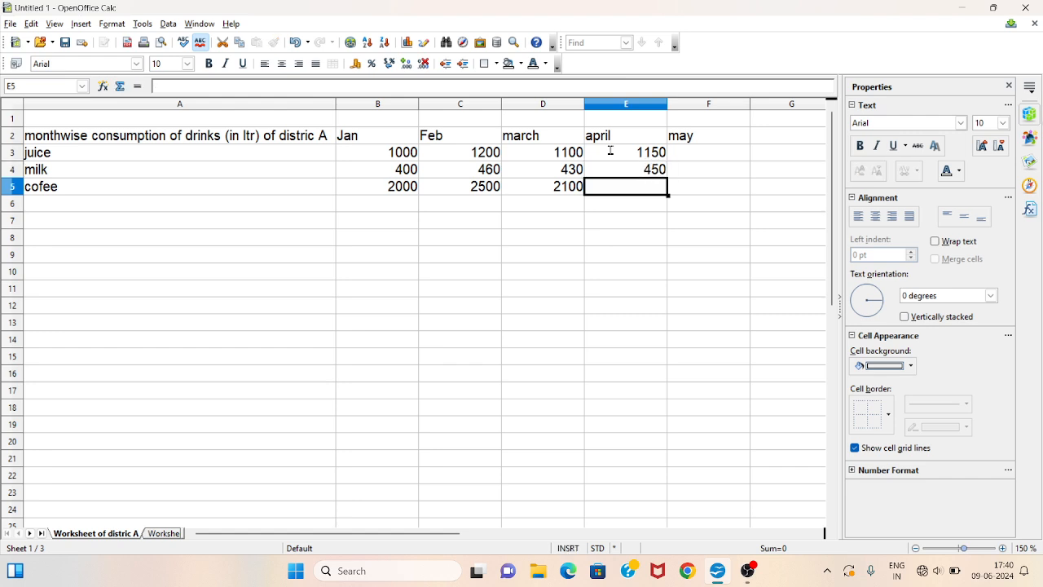
text(2200)
- Enter the may consumption values 1180, 470 and 2300 in cells F3 to F5
click(684, 153)
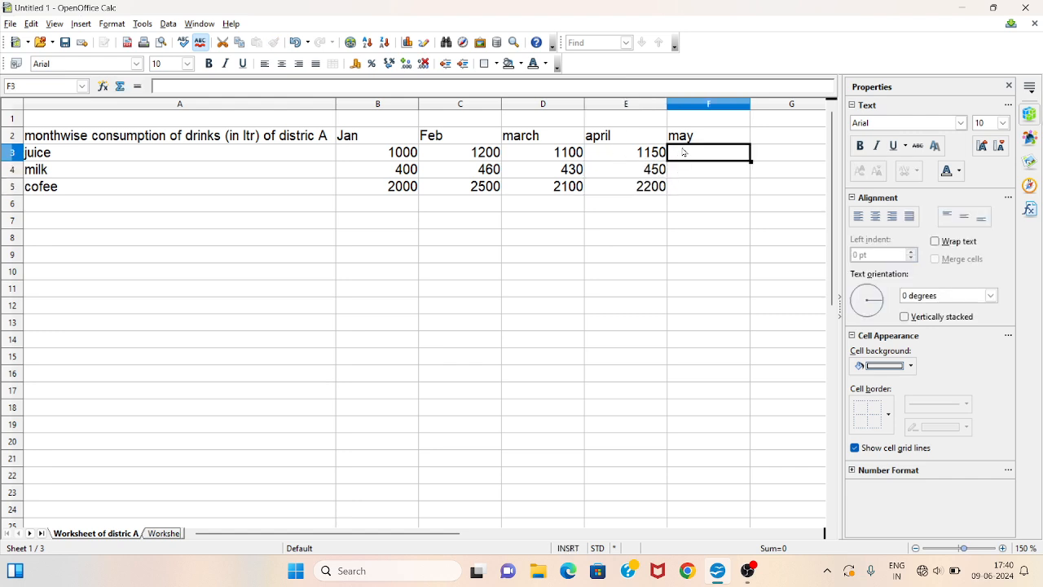
text(1180)
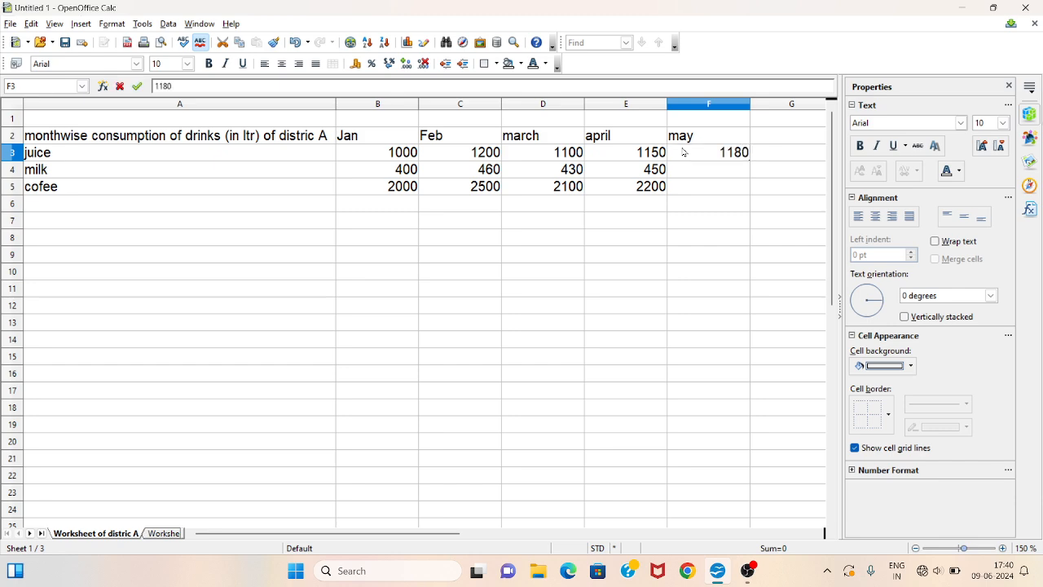
key(Return)
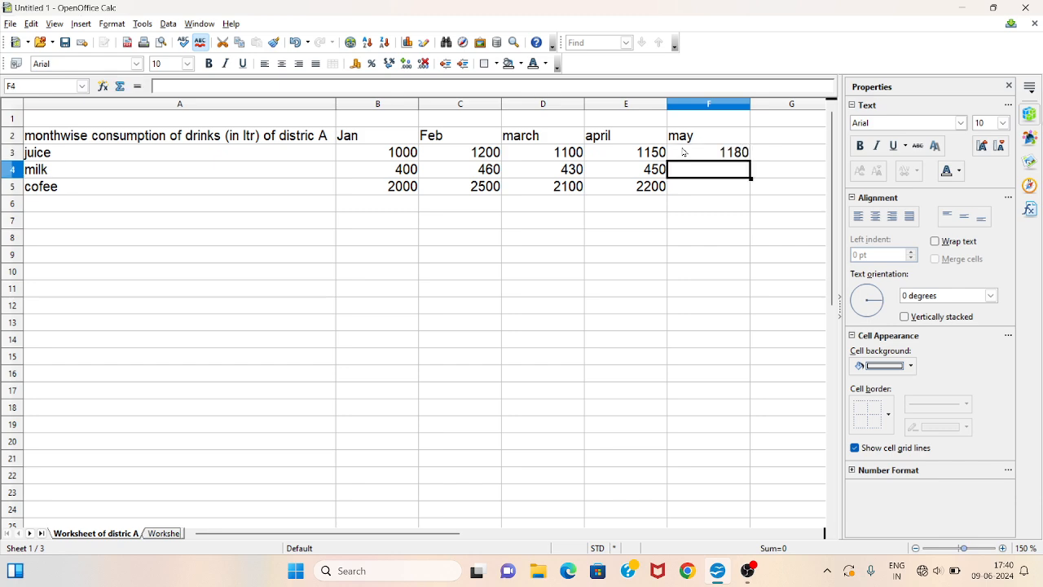
text(470)
key(Return)
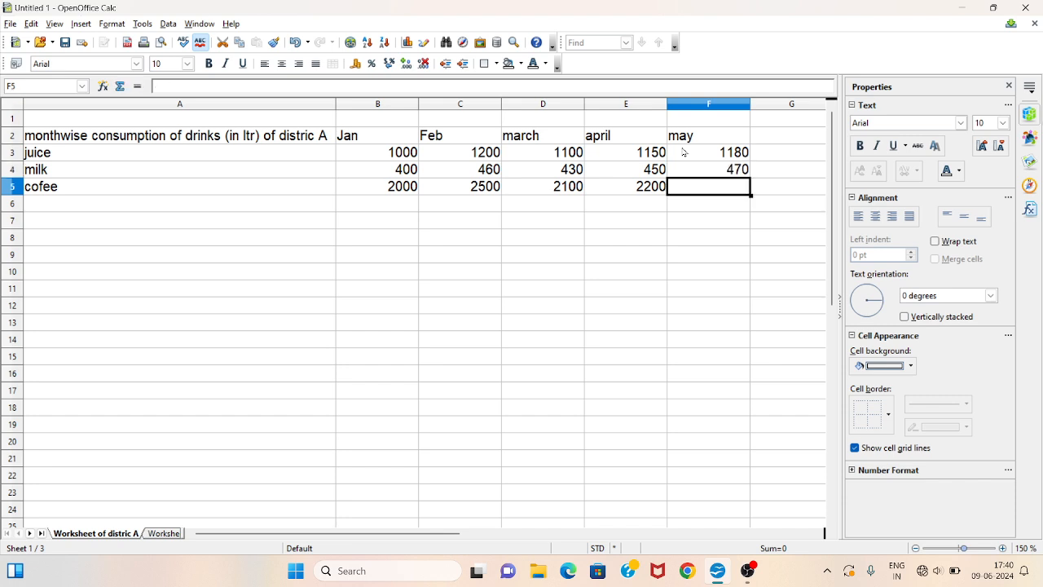
text(2300)
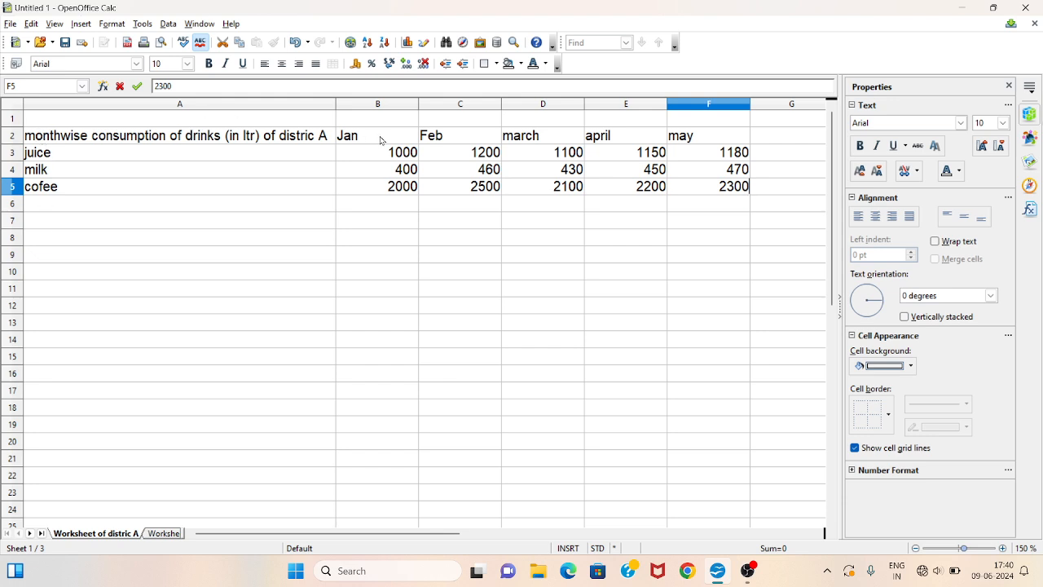
- Review the item names and month headers in the district worksheet's table
click(63, 154)
click(70, 169)
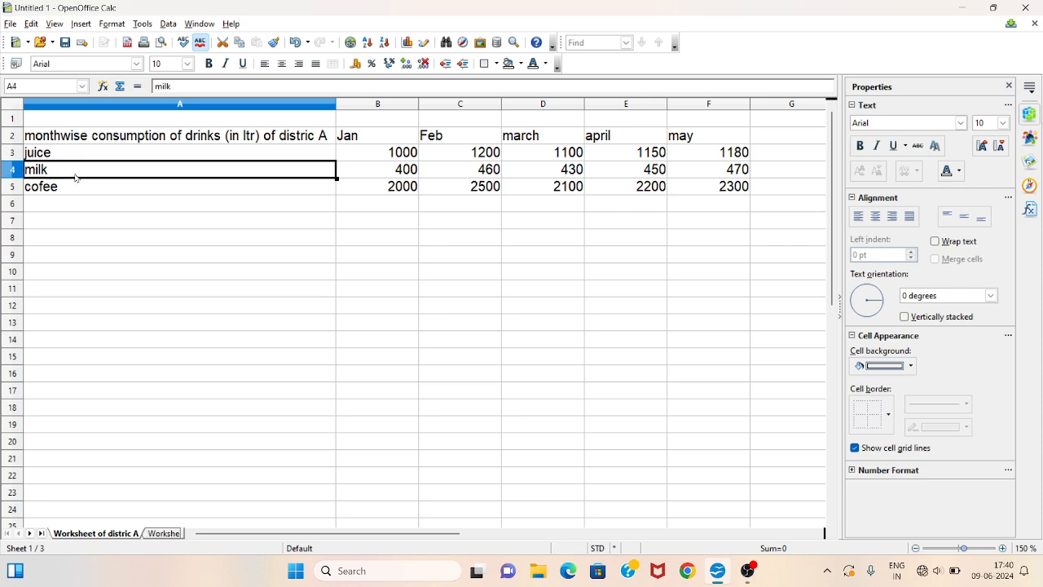
click(79, 188)
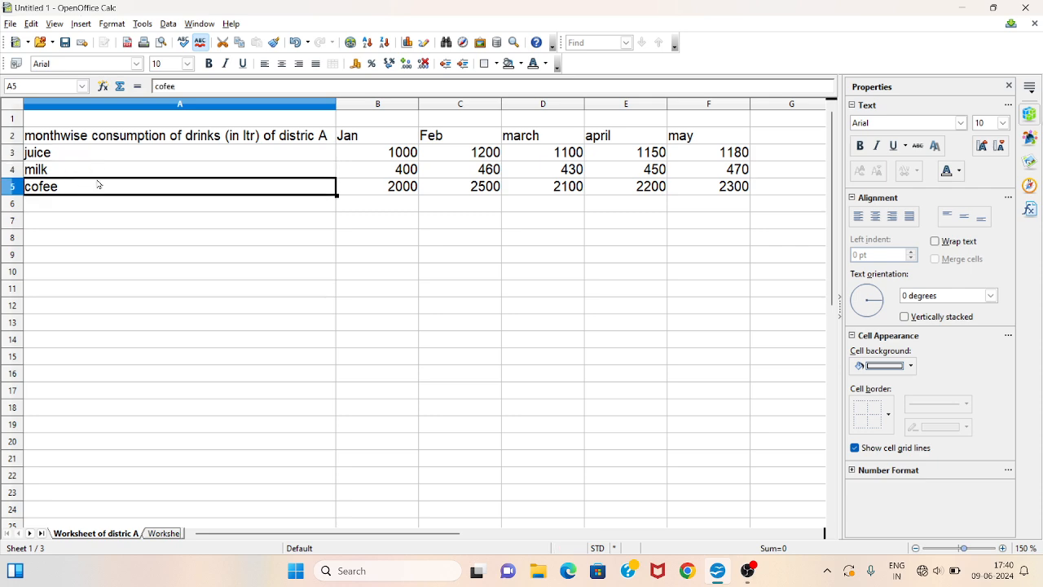
click(279, 158)
click(365, 138)
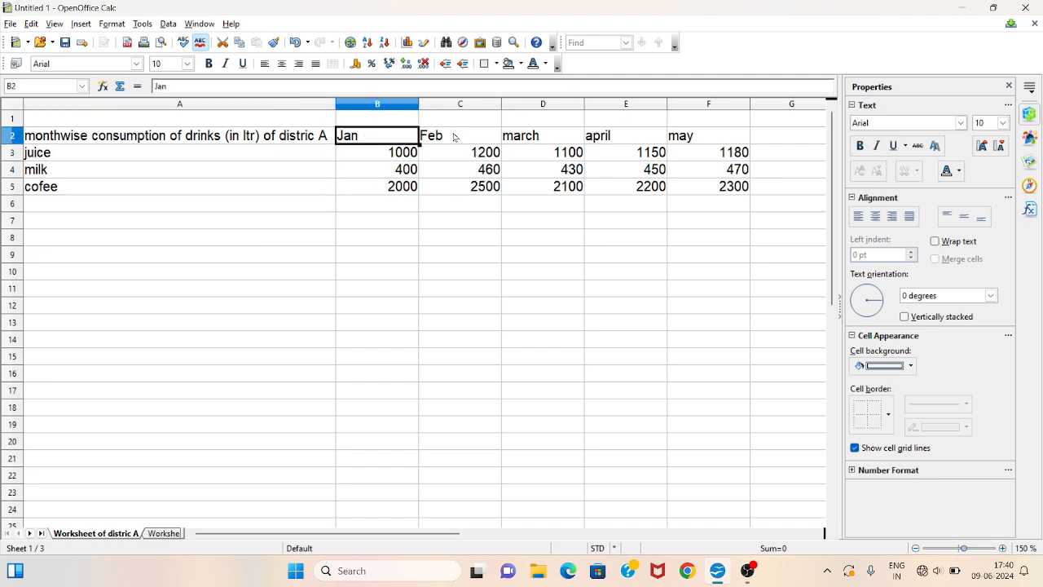
click(453, 135)
click(509, 133)
click(638, 136)
click(673, 135)
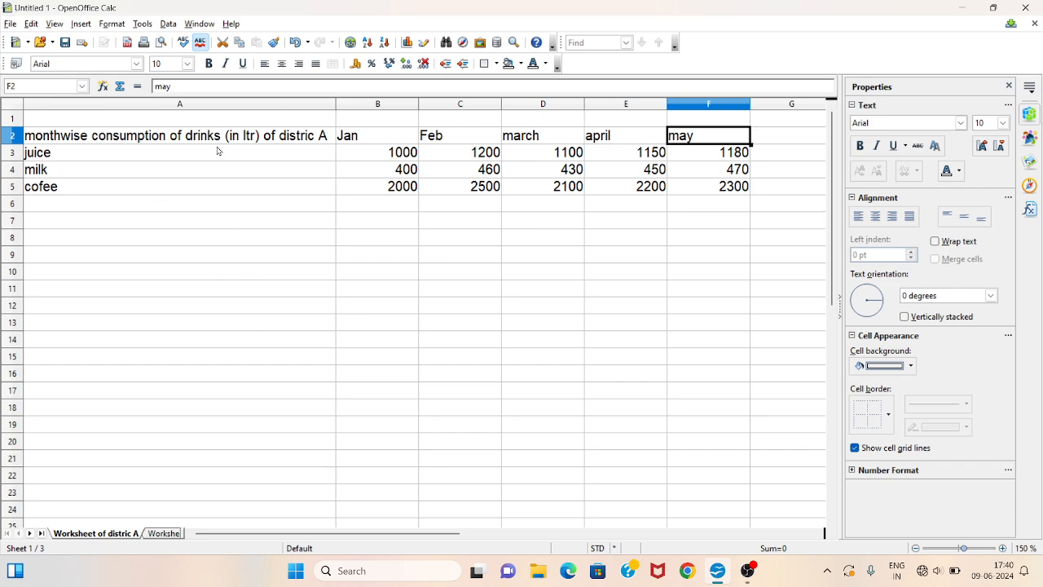
click(307, 139)
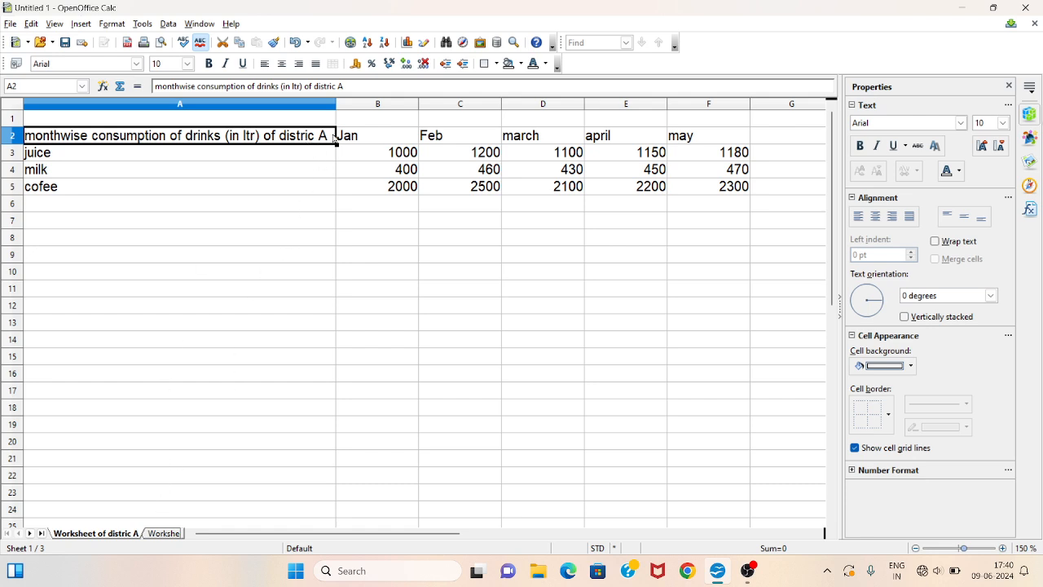
- Edit the title in A2 so it reads "monthwise consumption of drinks (in ltr) of distric hazaribag"
double_click(328, 136)
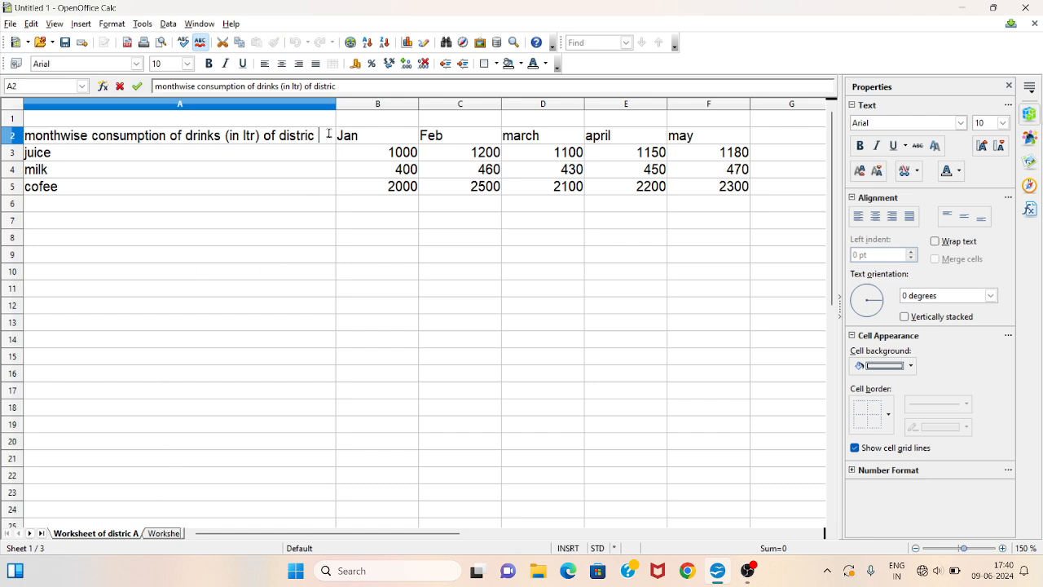
text(hazaribag)
- Rename the first sheet to "Worksheet of distric hazaribag"
right_click(113, 535)
click(171, 425)
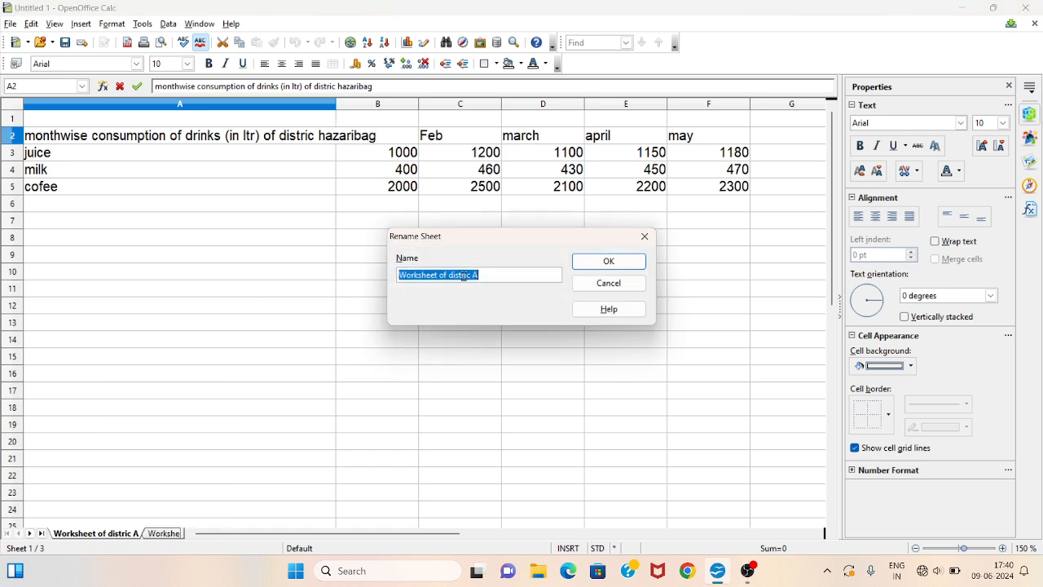
click(492, 274)
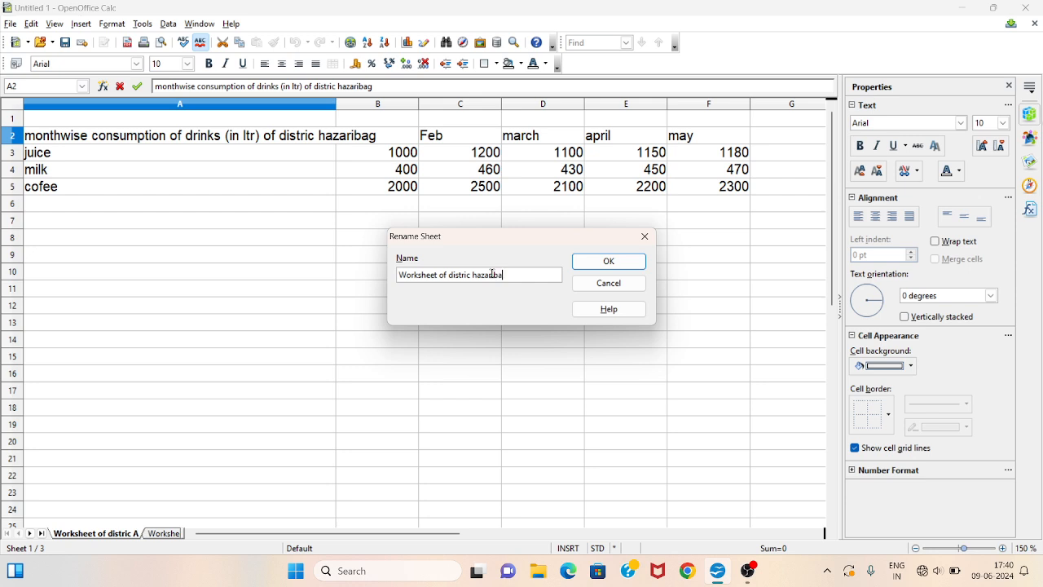
click(609, 260)
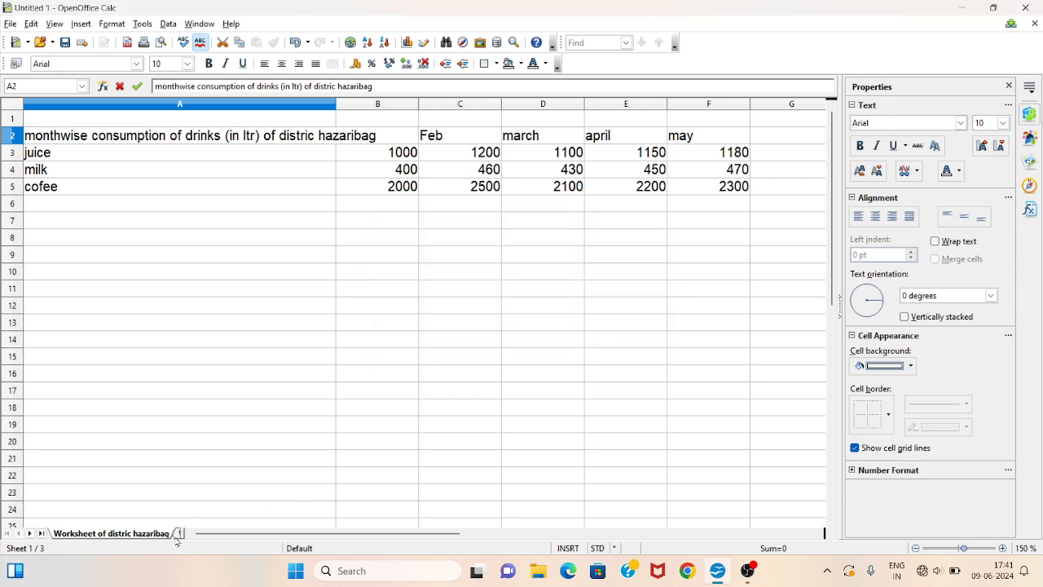
- Rename the district B sheet to "Worksheet of distric ramgrah"
click(31, 533)
click(105, 535)
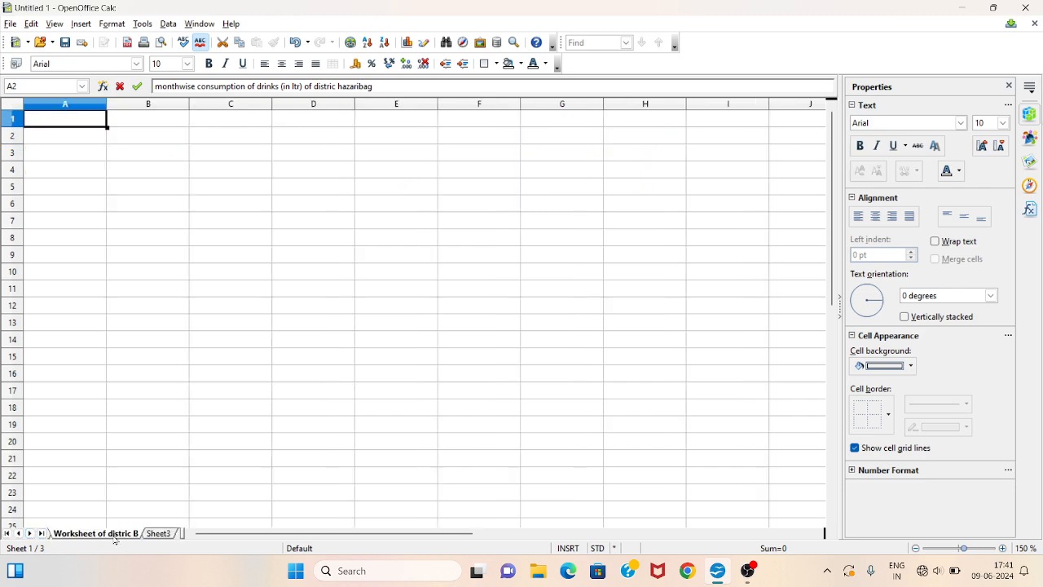
right_click(127, 532)
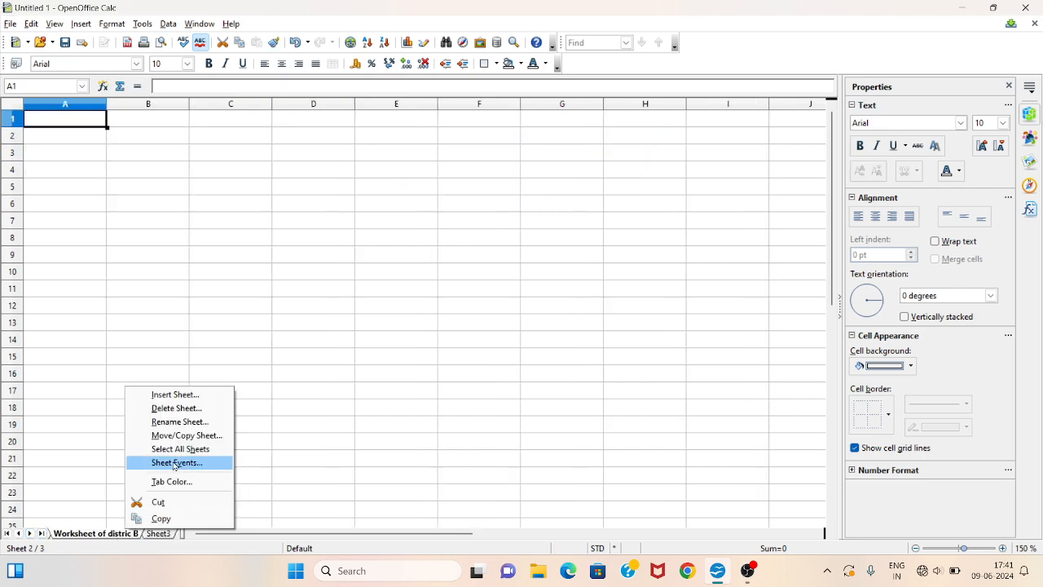
click(178, 421)
click(489, 278)
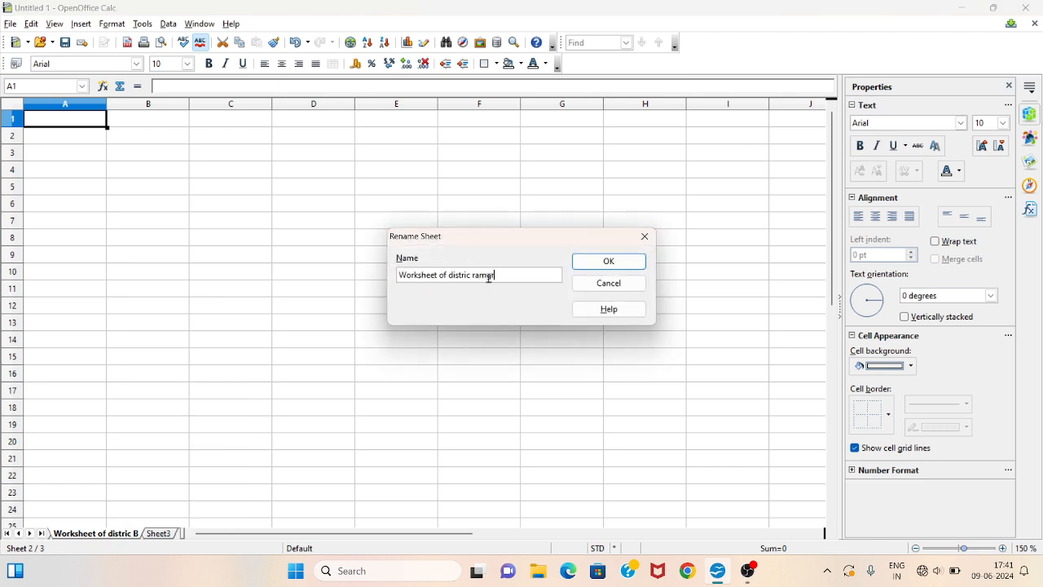
text(ramgrah)
click(596, 264)
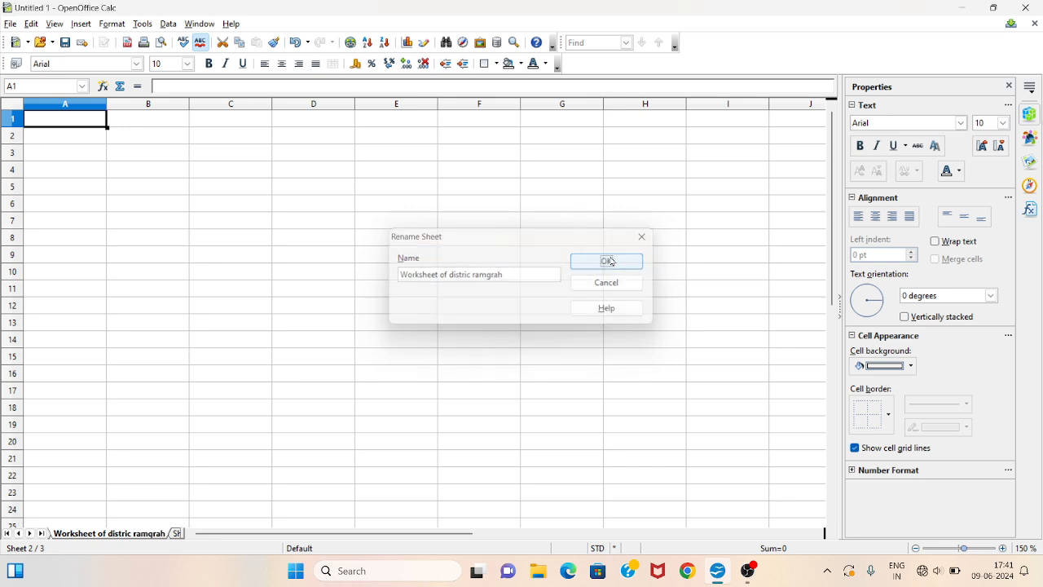
- Copy the table A2:F5 from the hazaribag sheet and paste it at A1 of the ramgrah sheet
click(18, 533)
click(68, 536)
click(135, 171)
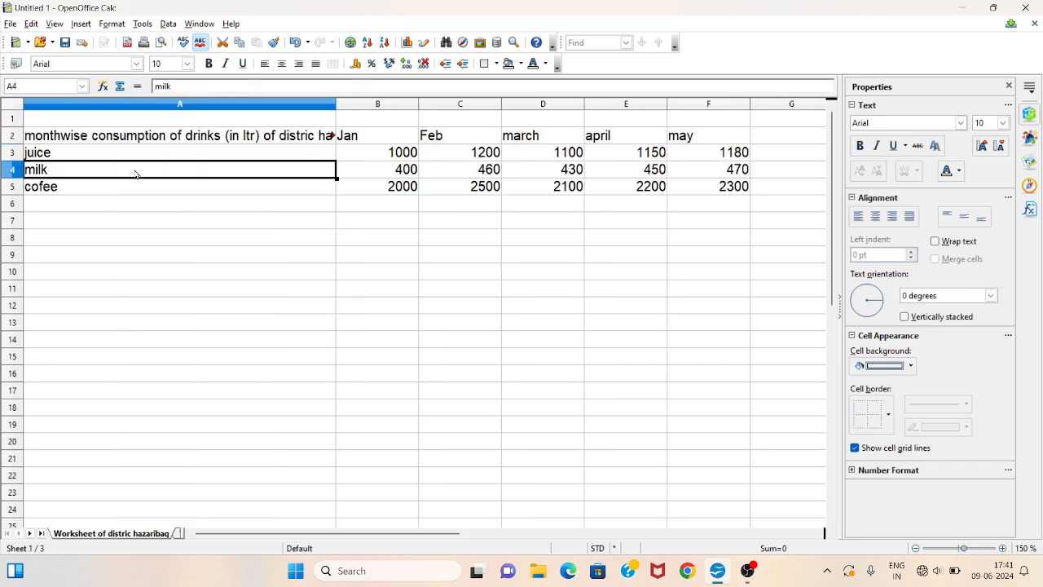
drag(108, 140, 736, 194)
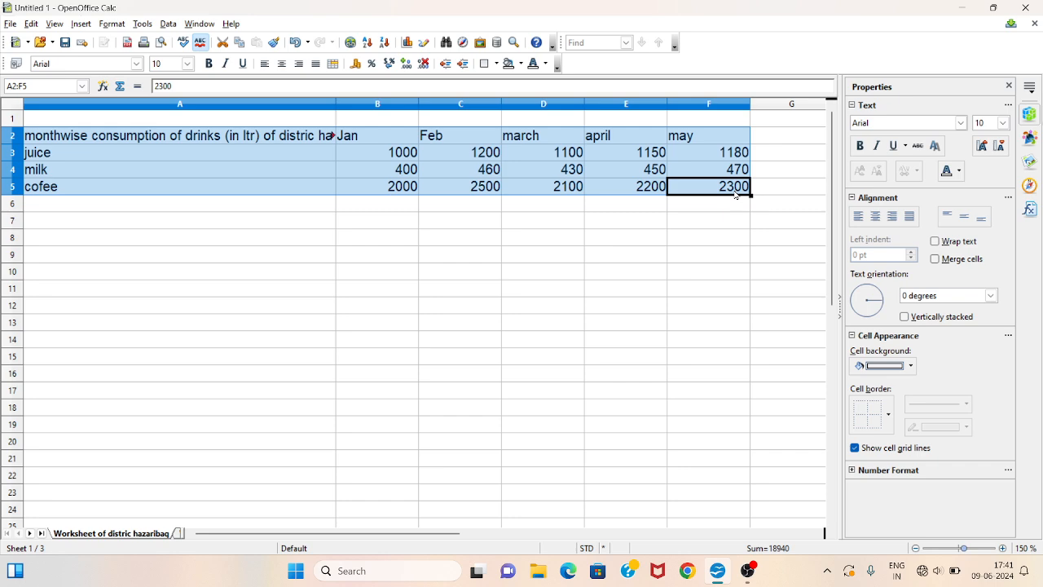
key(ctrl+c)
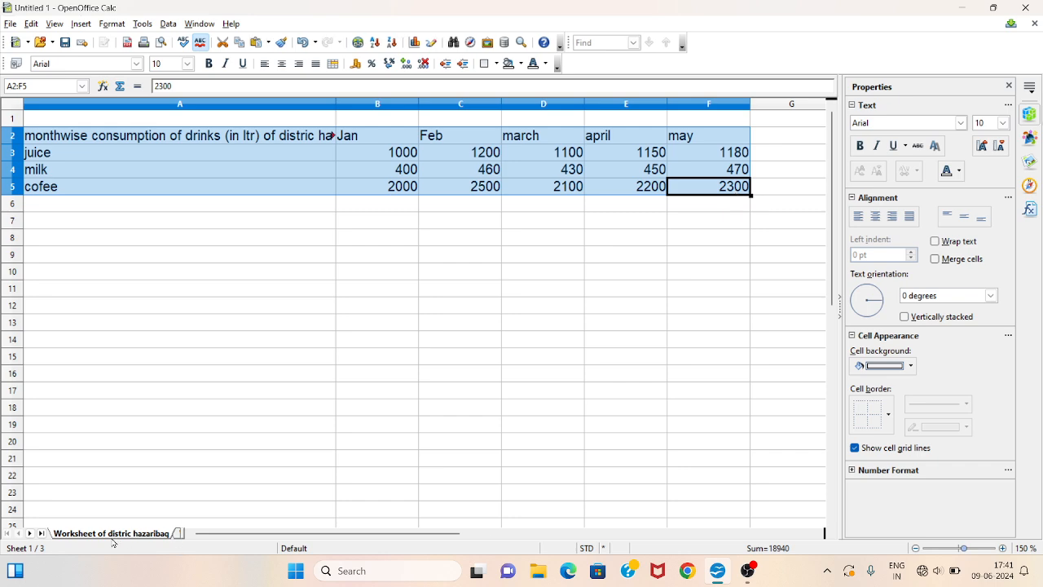
click(30, 535)
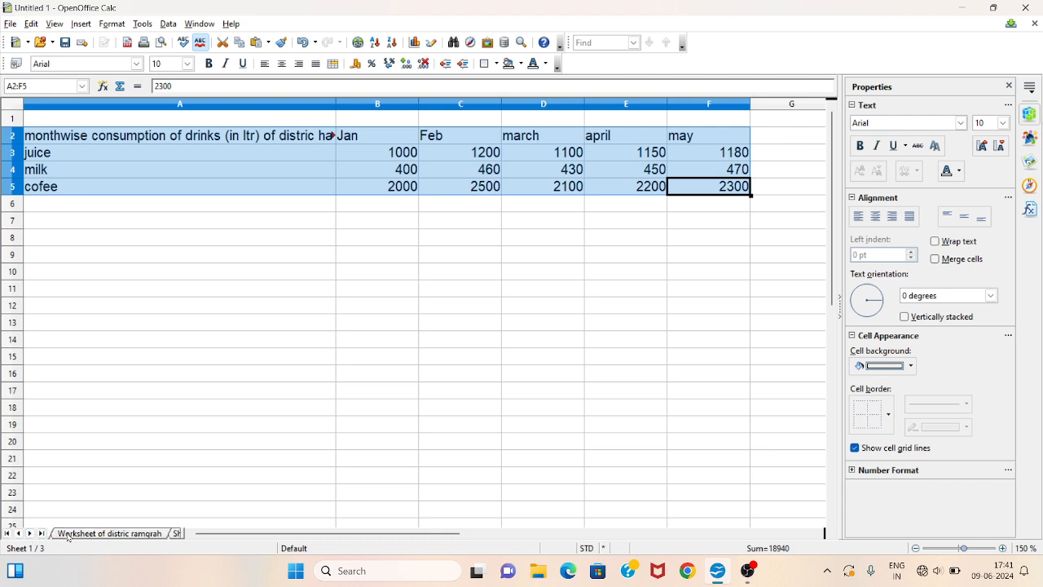
click(69, 535)
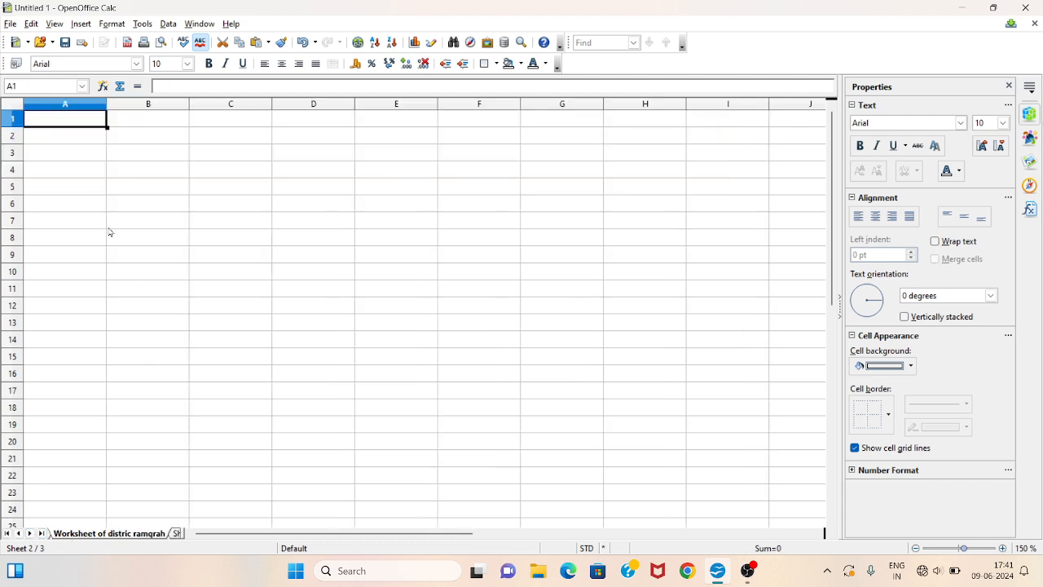
key(ctrl+v)
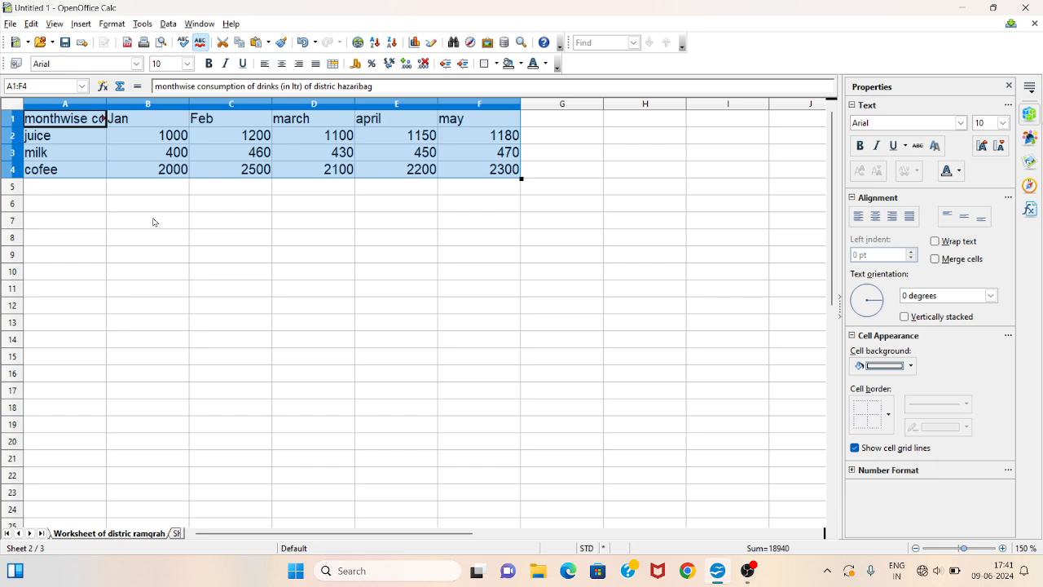
- Autofit column A's width on the ramgrah sheet to fit the title
click(154, 222)
click(108, 104)
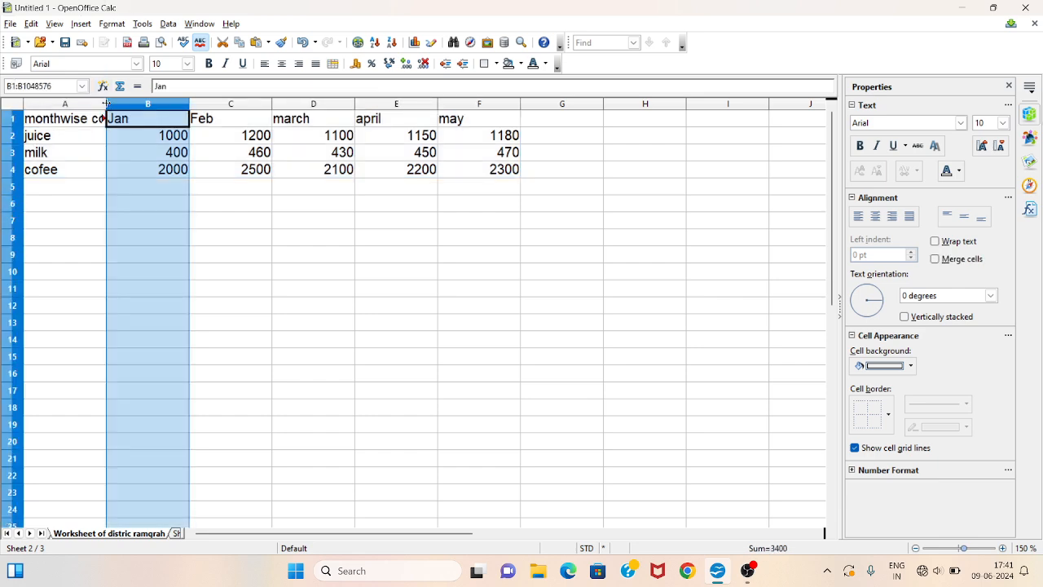
double_click(106, 104)
- Clear the pasted consumption values from B2:F4 on the ramgrah sheet
drag(444, 137, 746, 170)
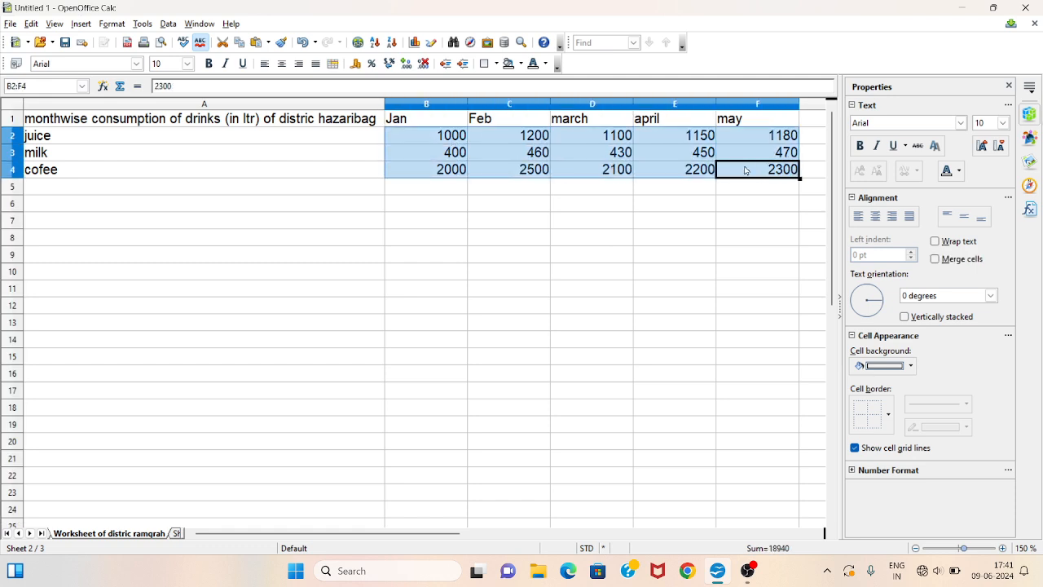
key(BackSpace)
key(Return)
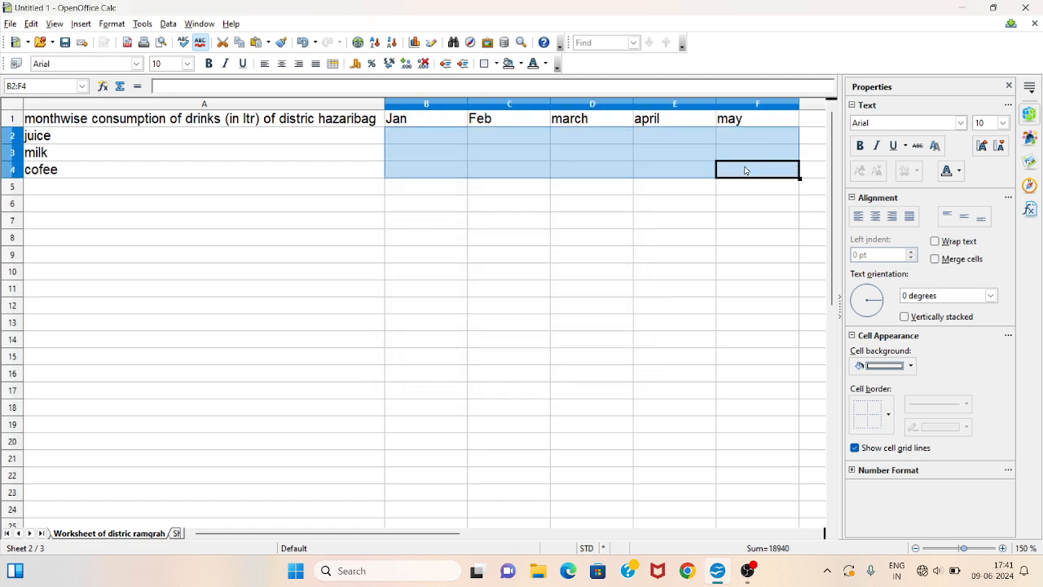
- Enter the Jan consumption values 800, 500 and 2200 in cells B2 to B4
click(419, 138)
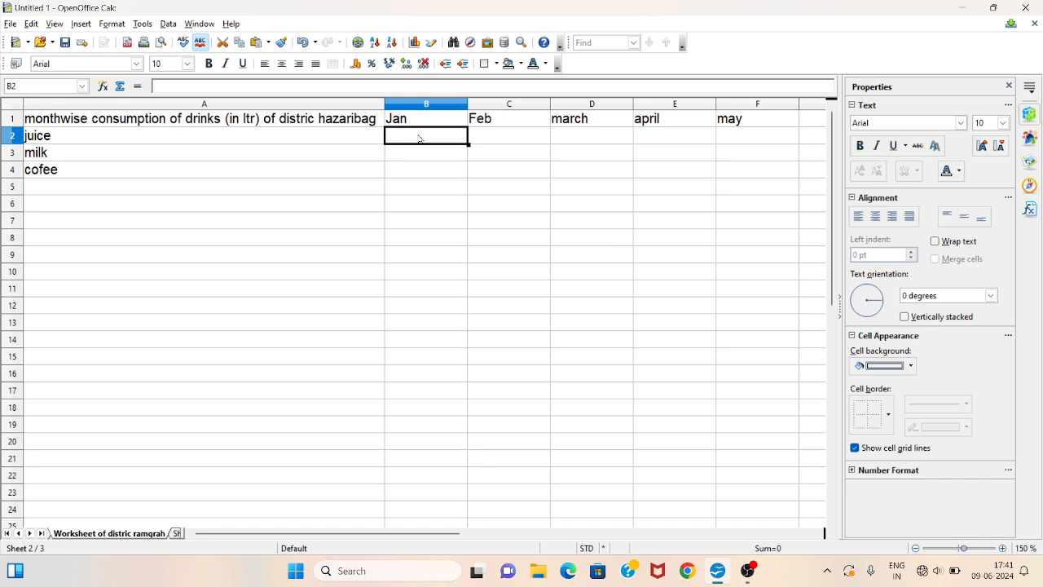
text(800)
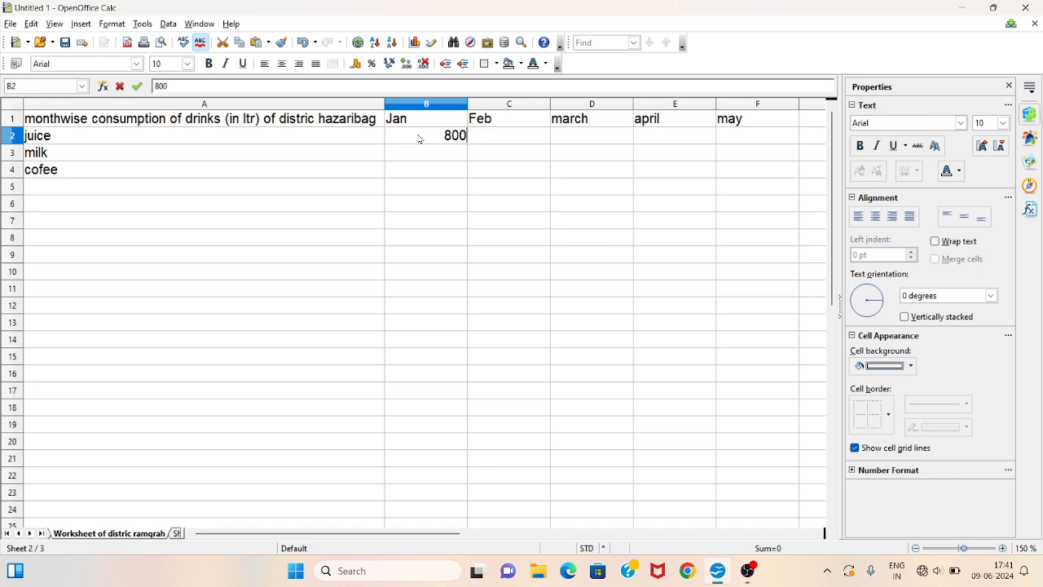
key(Return)
text(500)
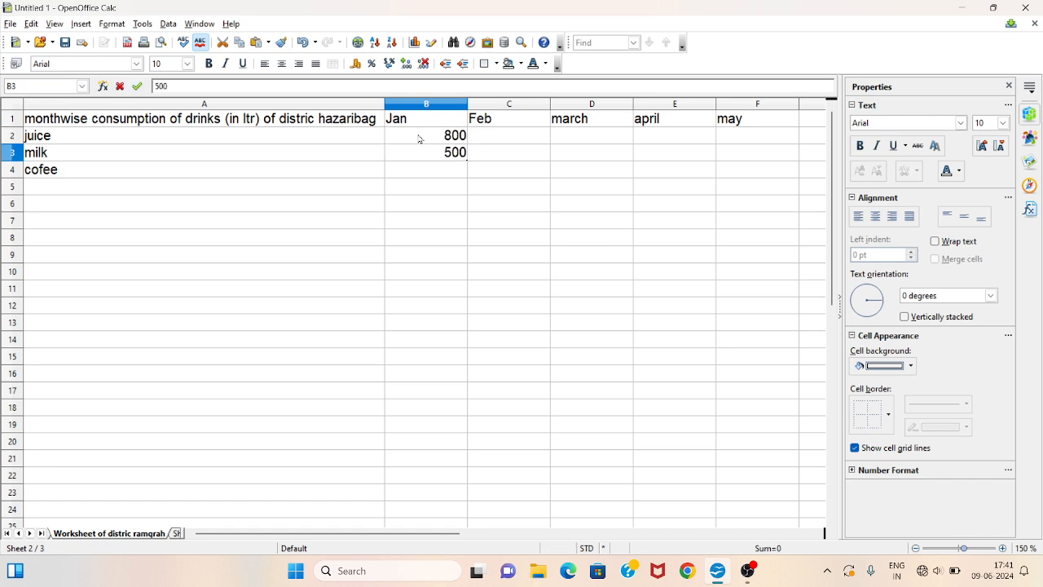
key(Return)
text(2200)
key(Tab)
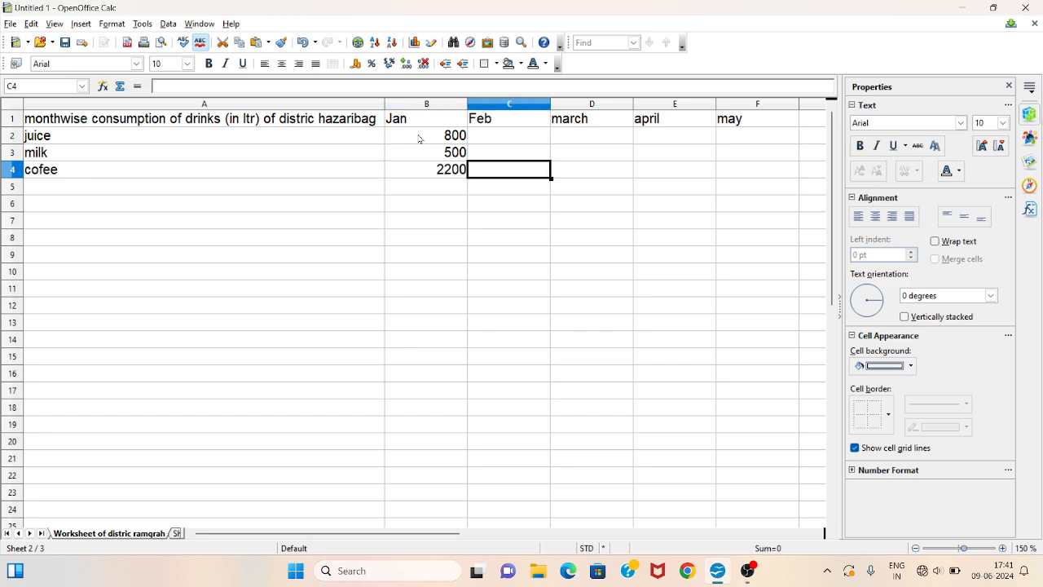
- Enter the Feb consumption values 1400, 260 and 2700 in cells C2 to C4
key(Up)
key(Up)
key(Up)
key(Down)
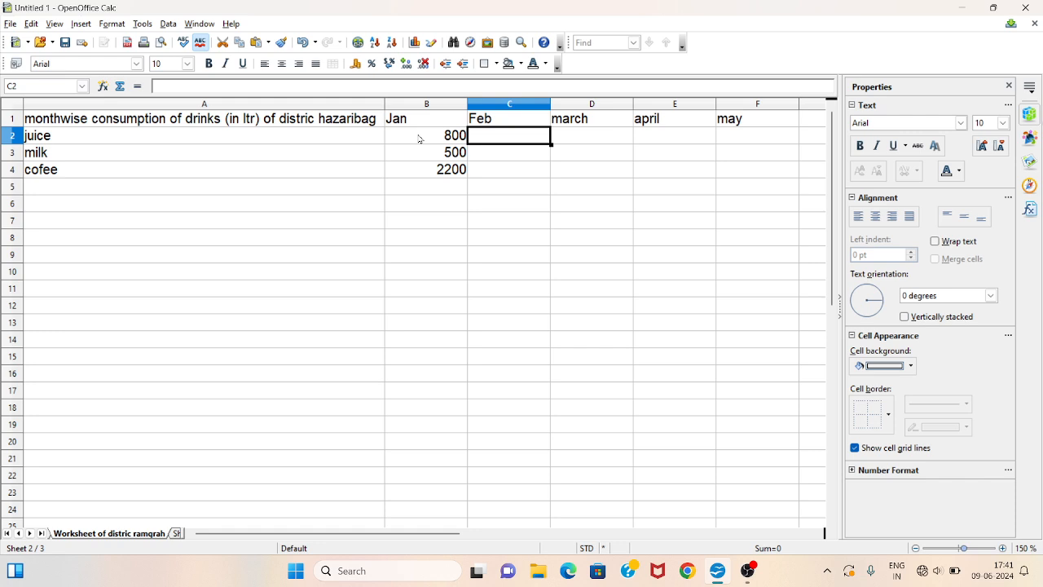
text(1400)
key(Return)
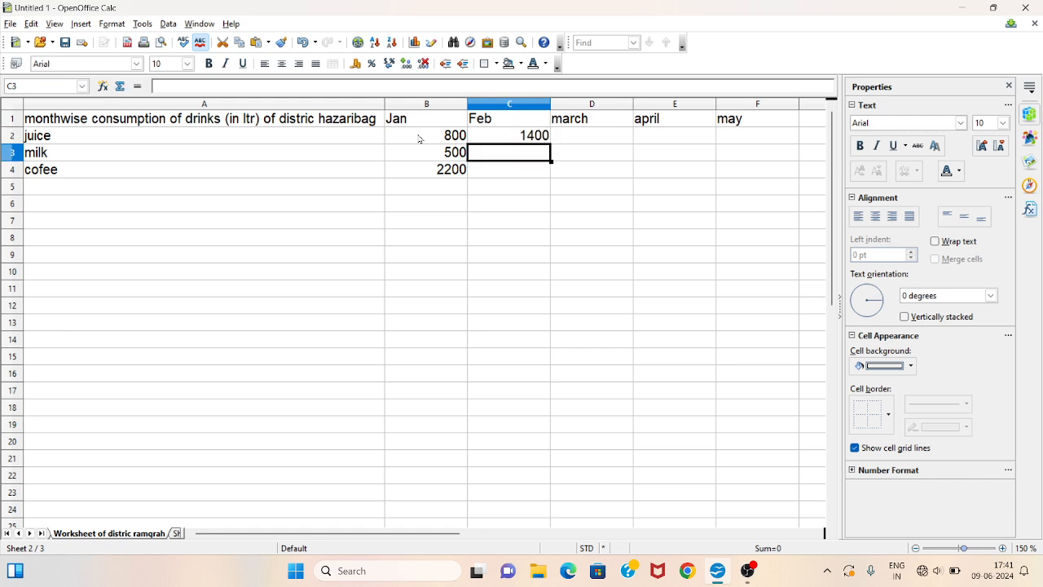
text(260)
key(Return)
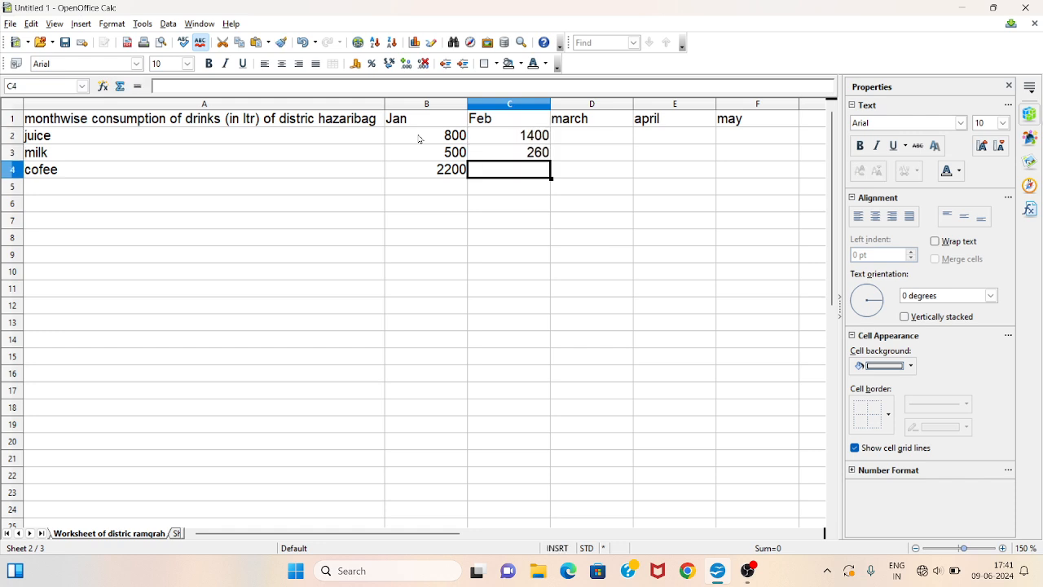
text(2700)
key(Tab)
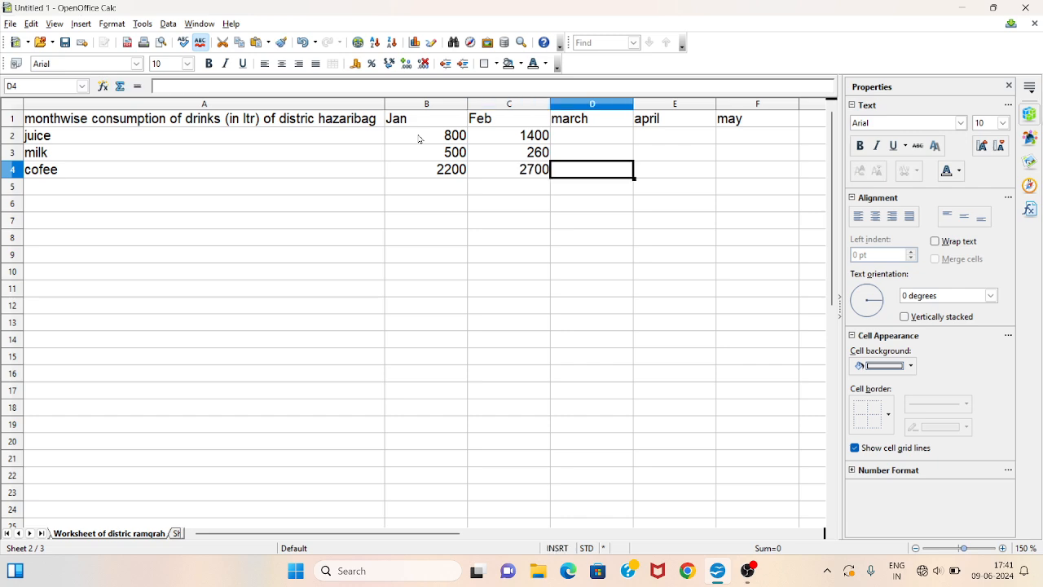
- Enter the march consumption values 900, 630 and 1900 in cells D2 to D4
key(Up)
key(Up)
text(900)
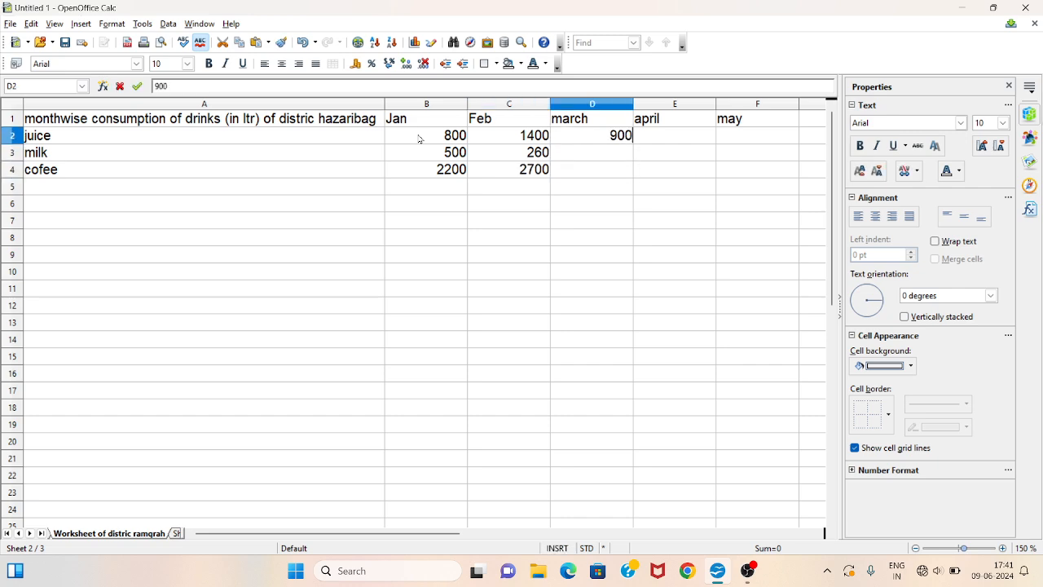
key(Return)
text(630)
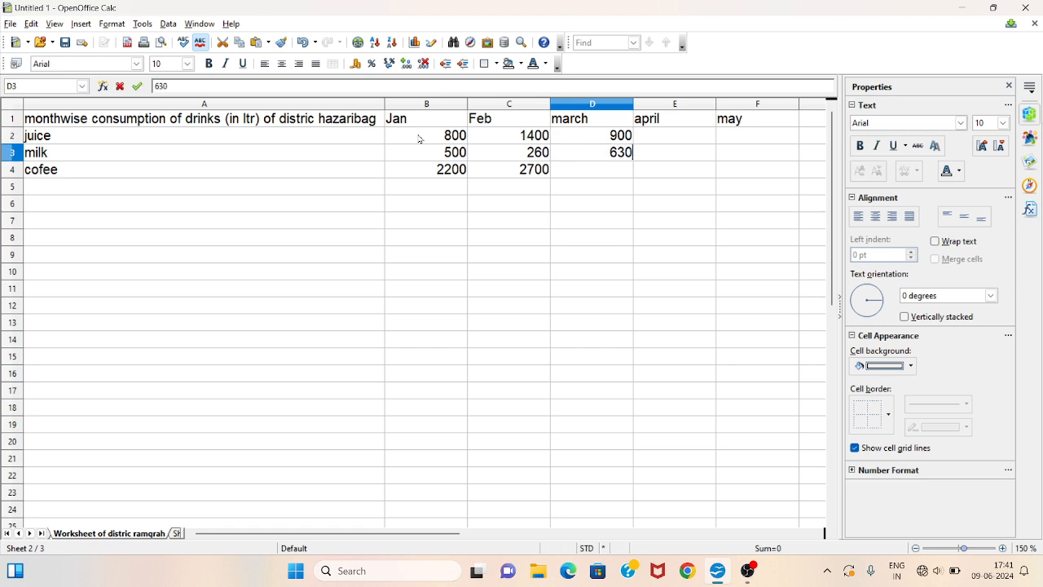
key(Return)
text(1900)
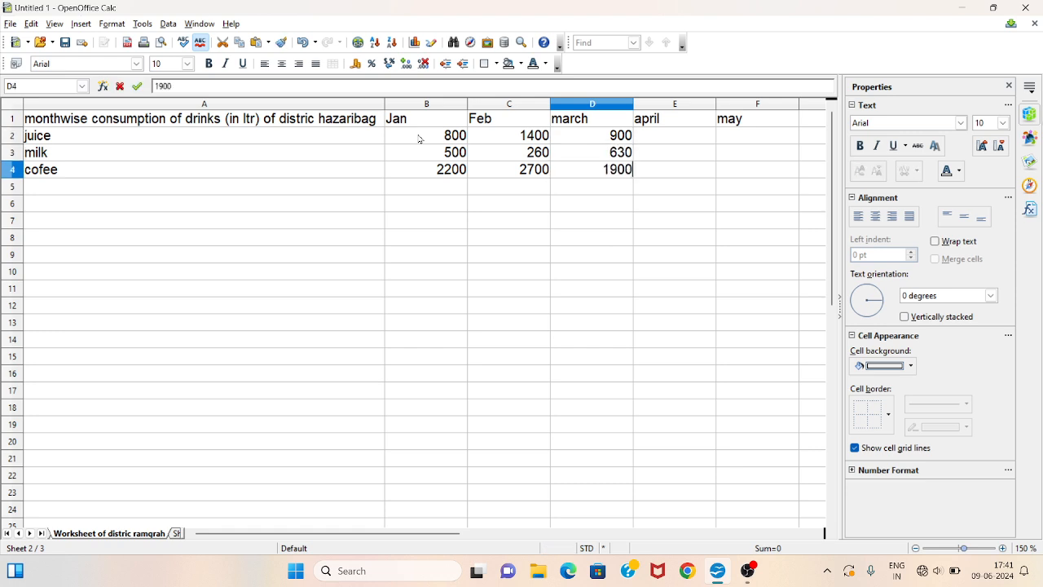
key(Right)
key(Up)
key(Up)
key(Up)
key(Down)
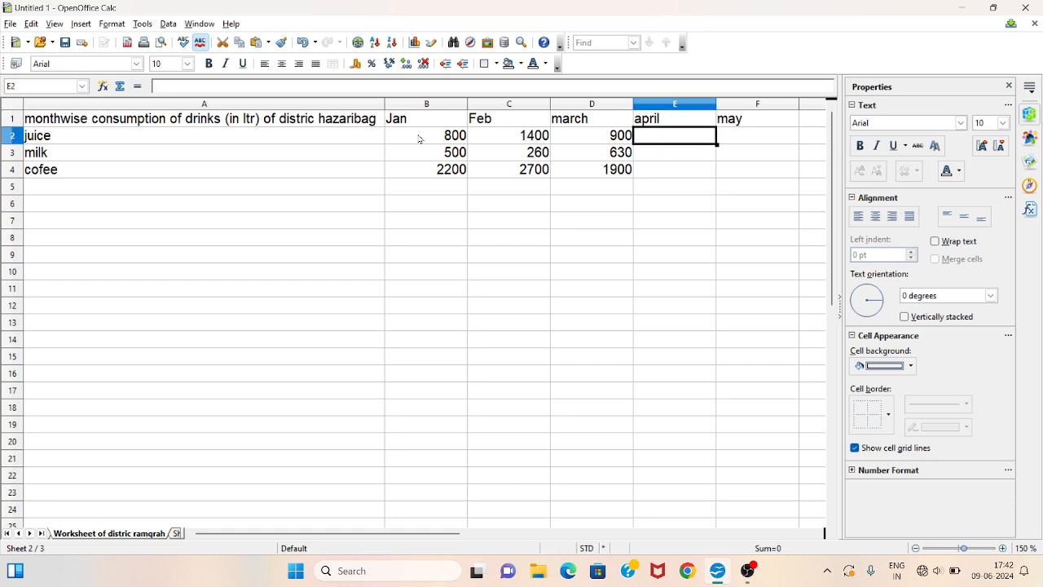
- Enter the april consumption values 1350, 240 and 2400 in cells E2 to E4
text(1350)
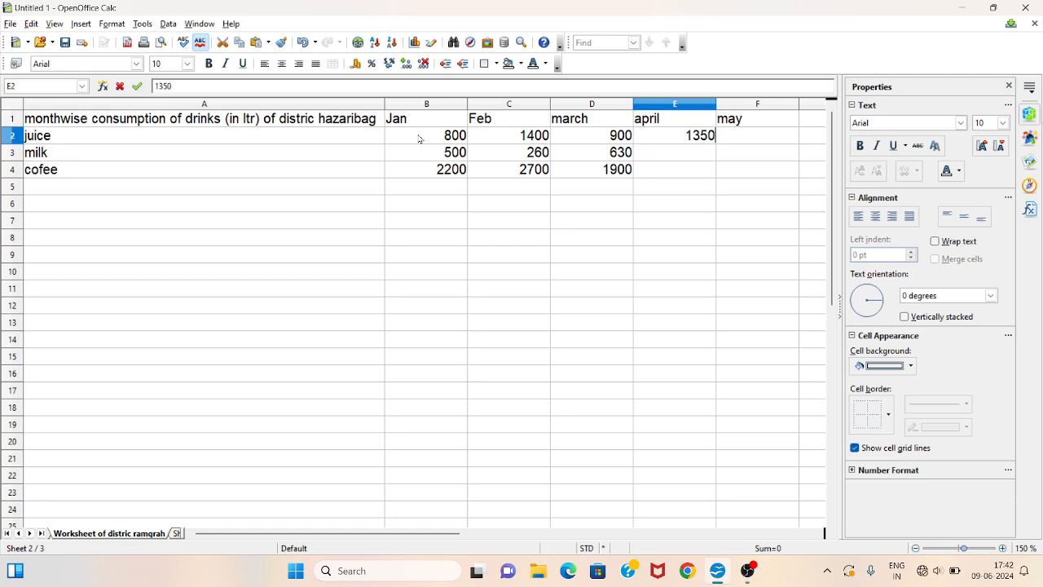
key(Return)
text(240)
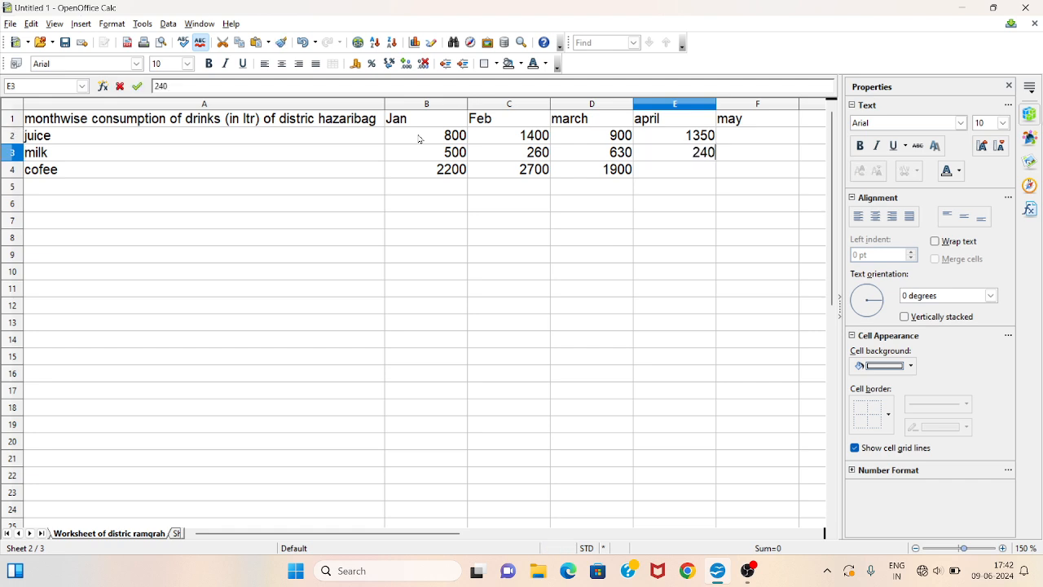
key(Return)
text(2400)
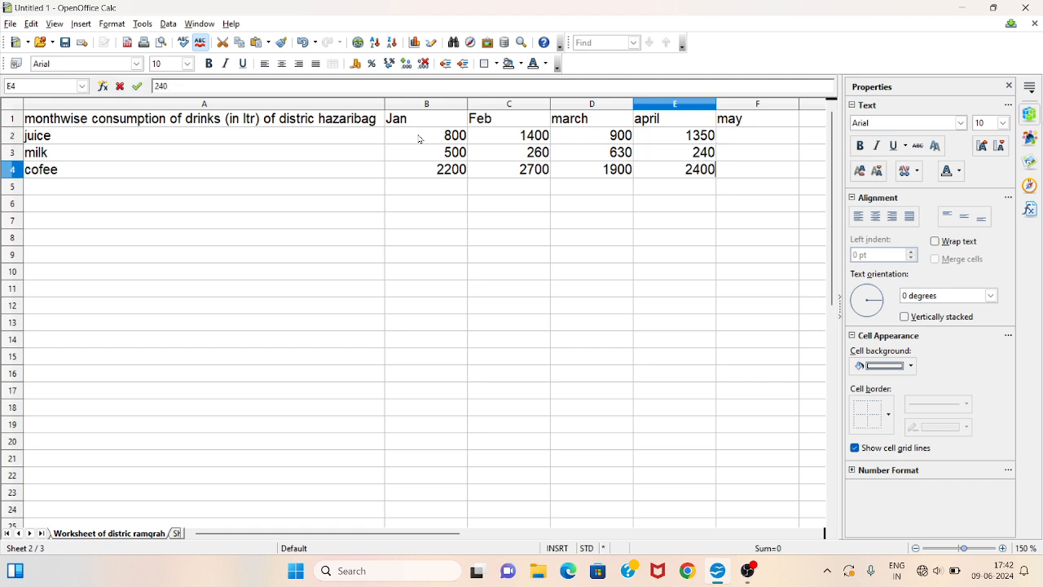
key(Right)
key(Up)
key(Up)
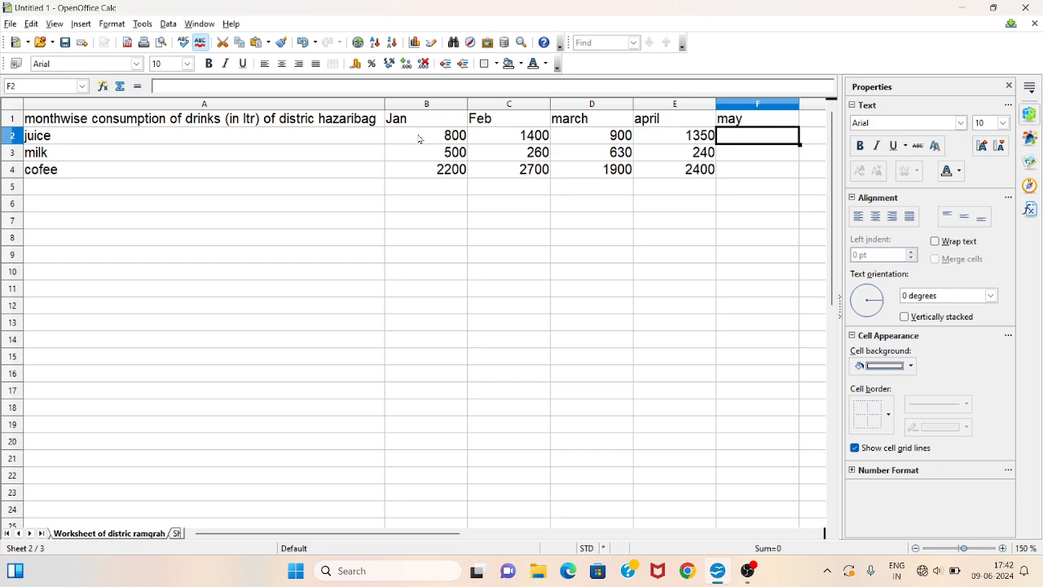
- Enter the may consumption values 980, 670 and 2100 in cells F2 to F4
text(980)
key(Return)
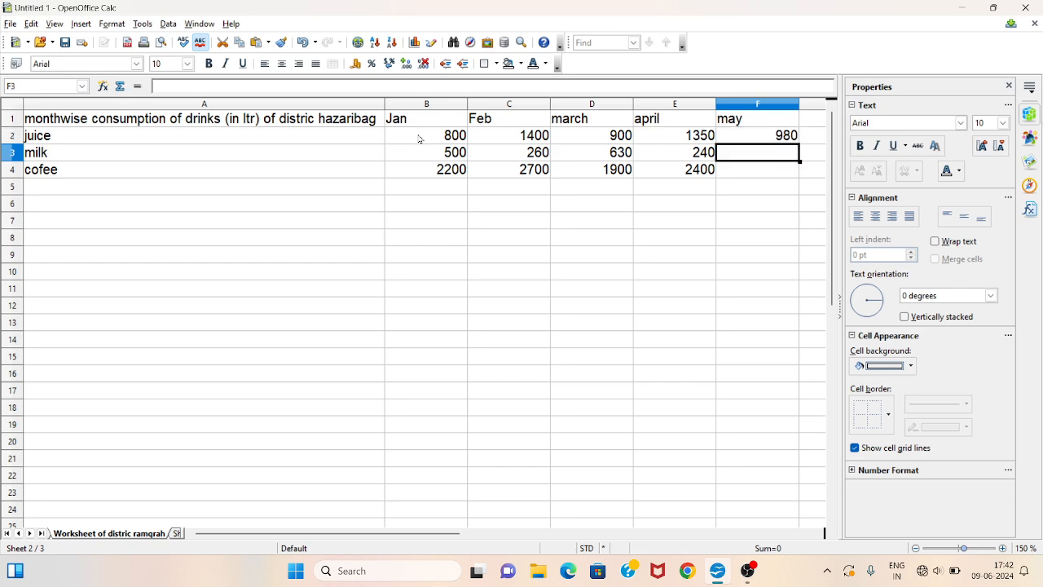
text(670)
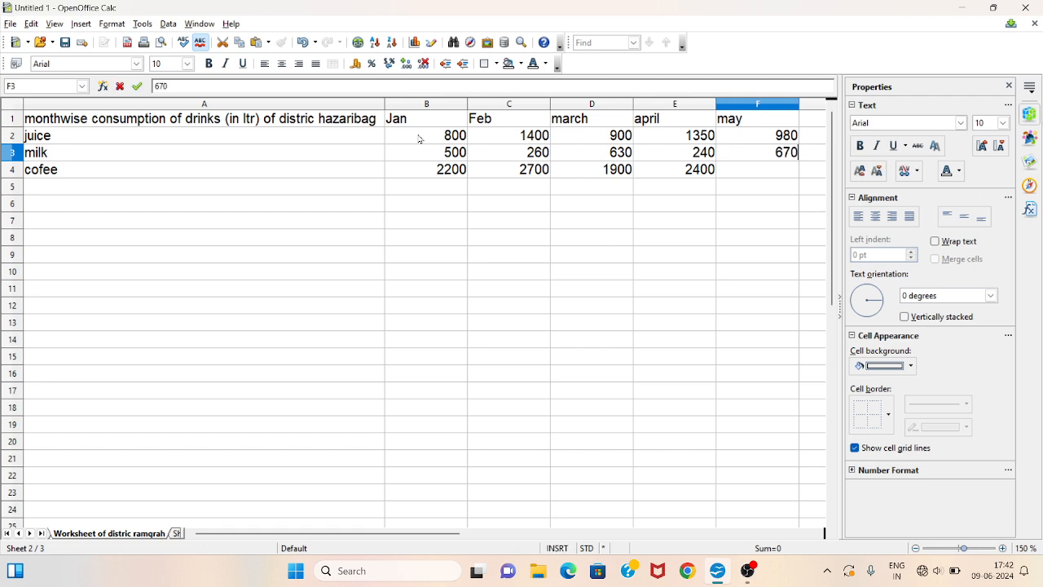
key(Return)
text(2100)
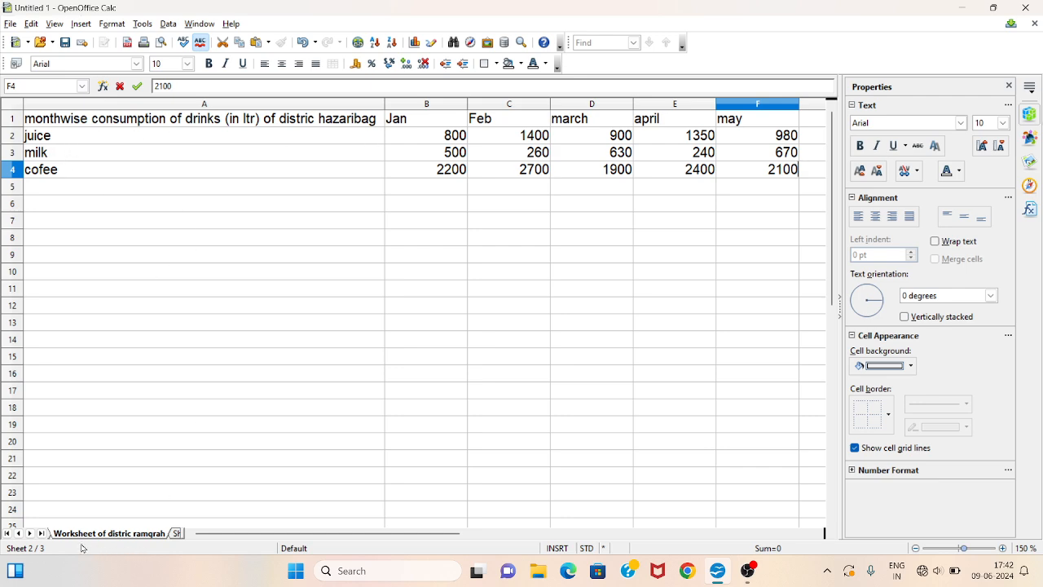
- Change the district name in the A1 title from hazaribag to ramgrah
double_click(351, 118)
text(i)
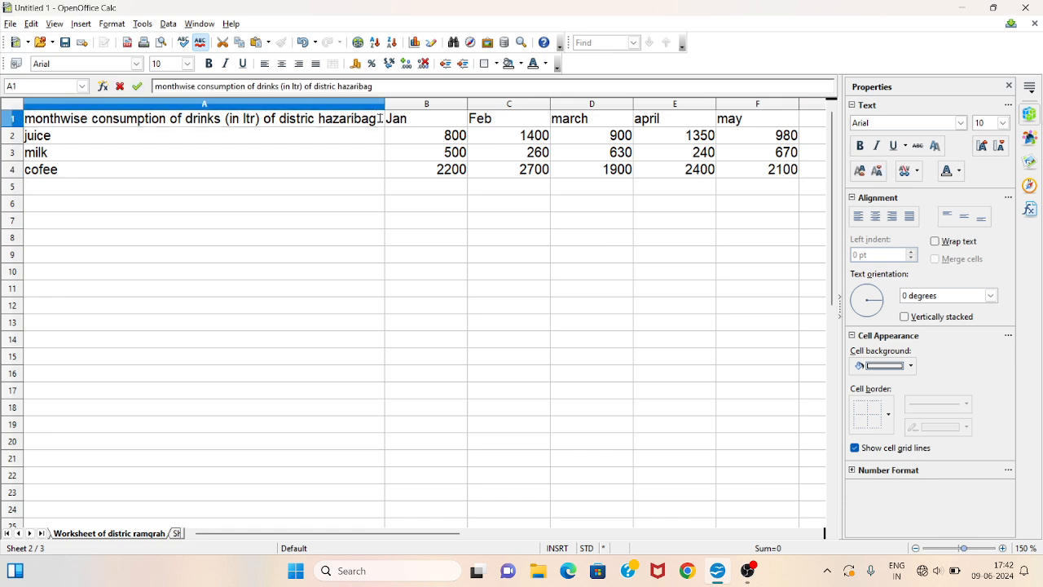
key(BackSpace)
key(BackSpace)
key(BackSpace)
key(BackSpace)
key(BackSpace)
key(BackSpace)
key(BackSpace)
key(BackSpace)
key(BackSpace)
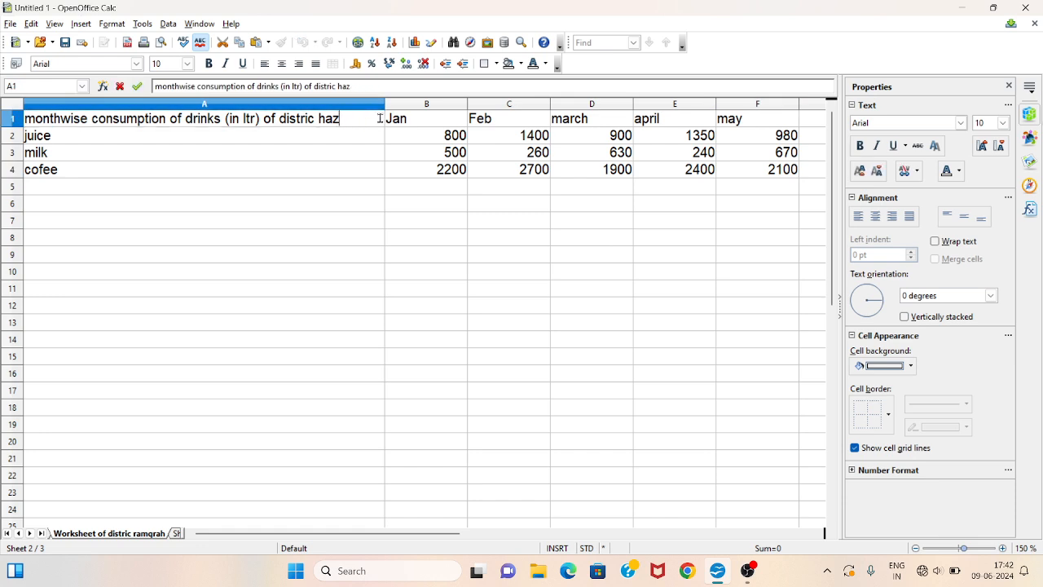
text(ramgrah)
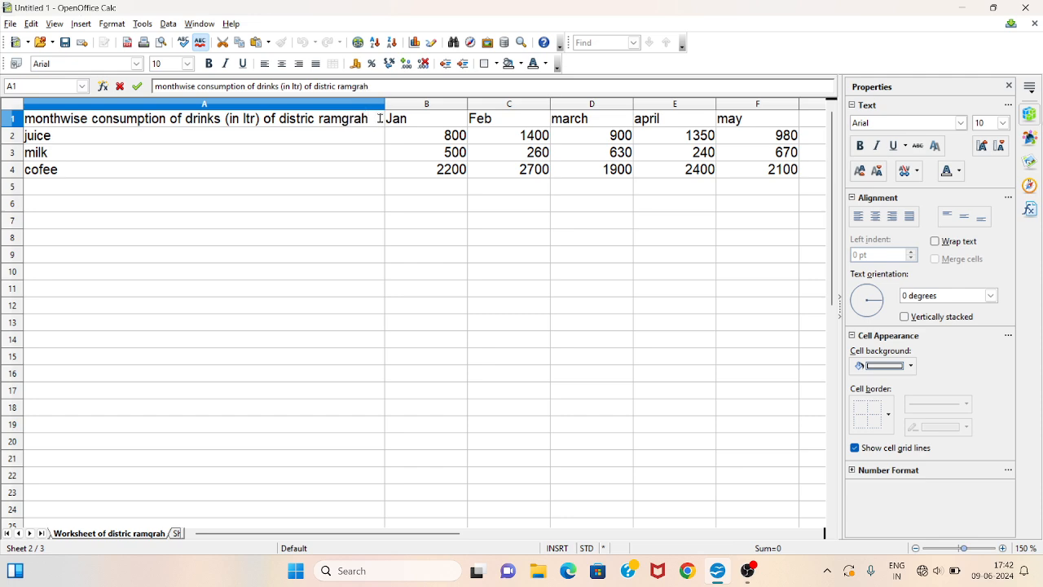
click(424, 205)
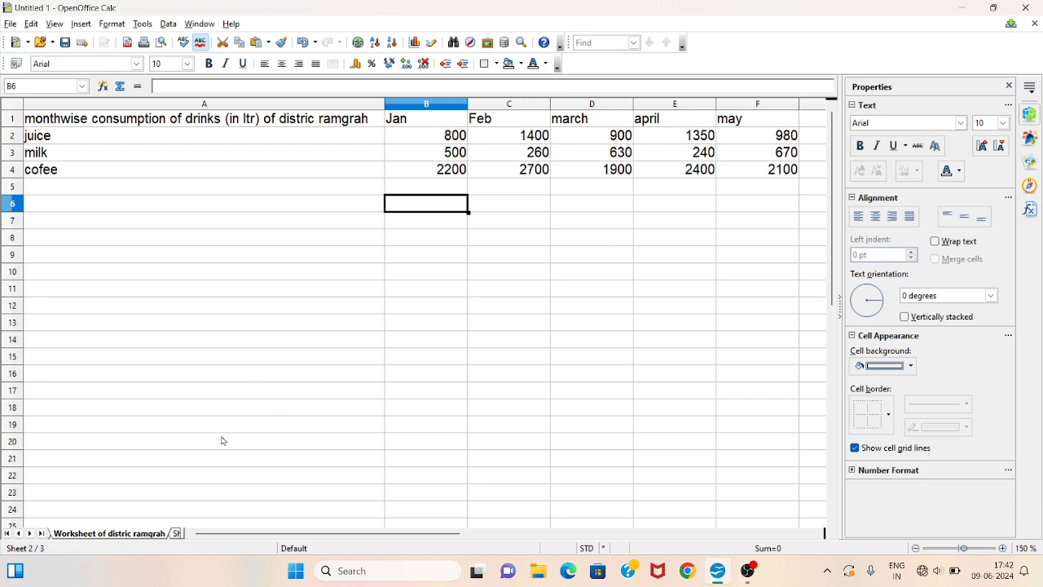
- Rename the third sheet as "worksheet of distric giridih"
click(31, 533)
right_click(68, 534)
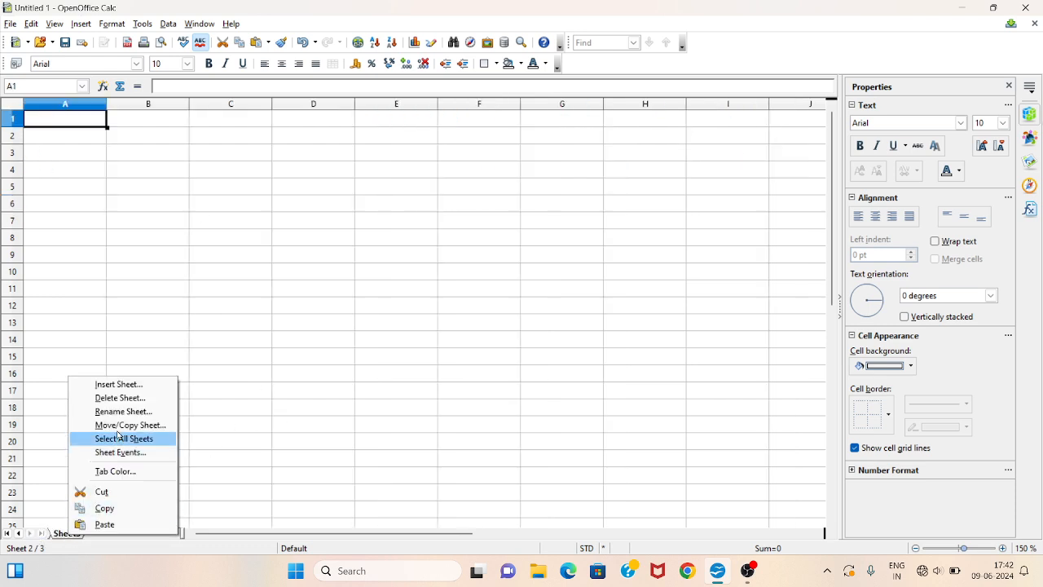
click(123, 411)
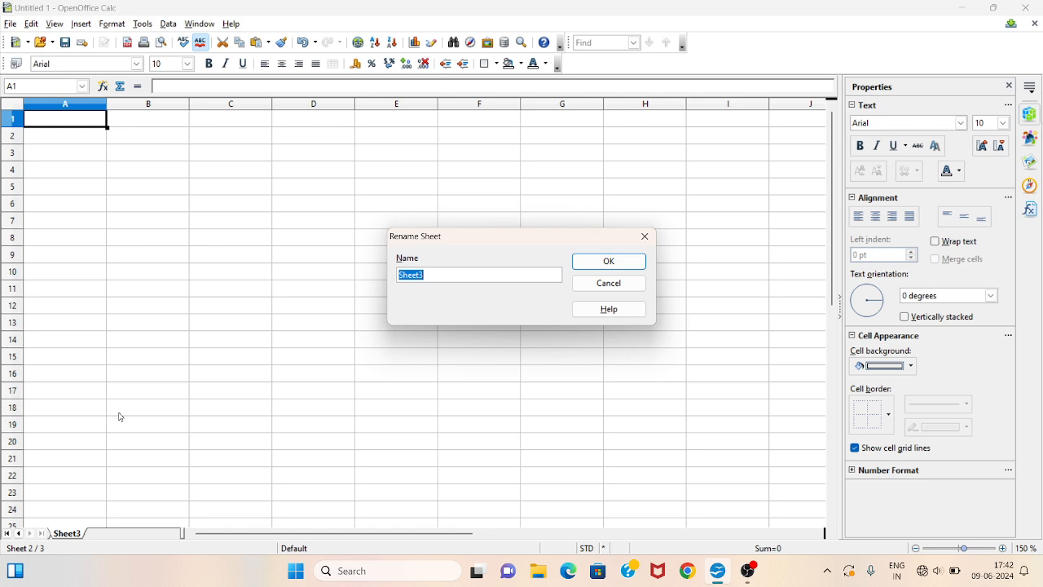
text(works)
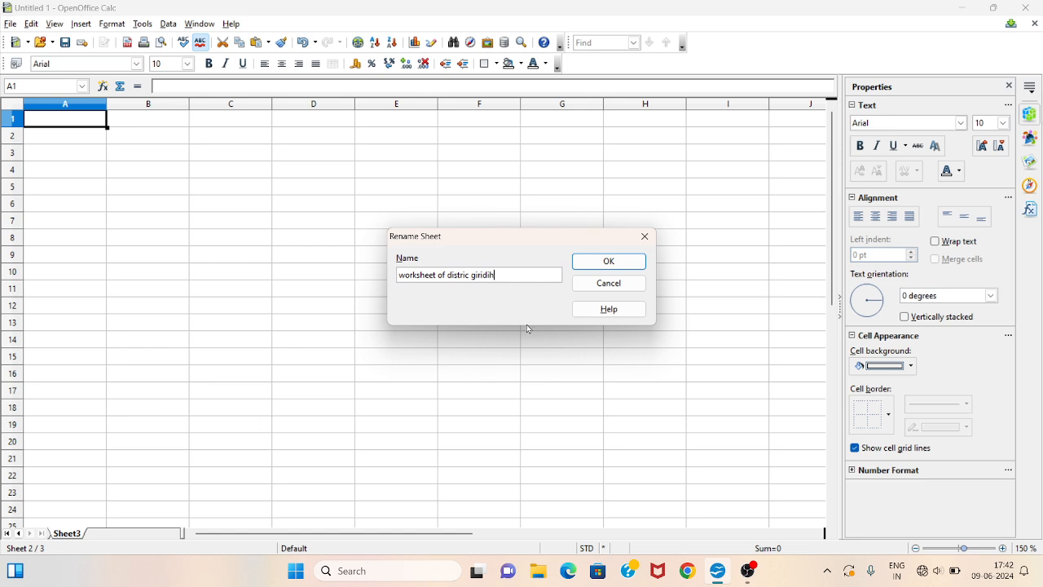
click(600, 262)
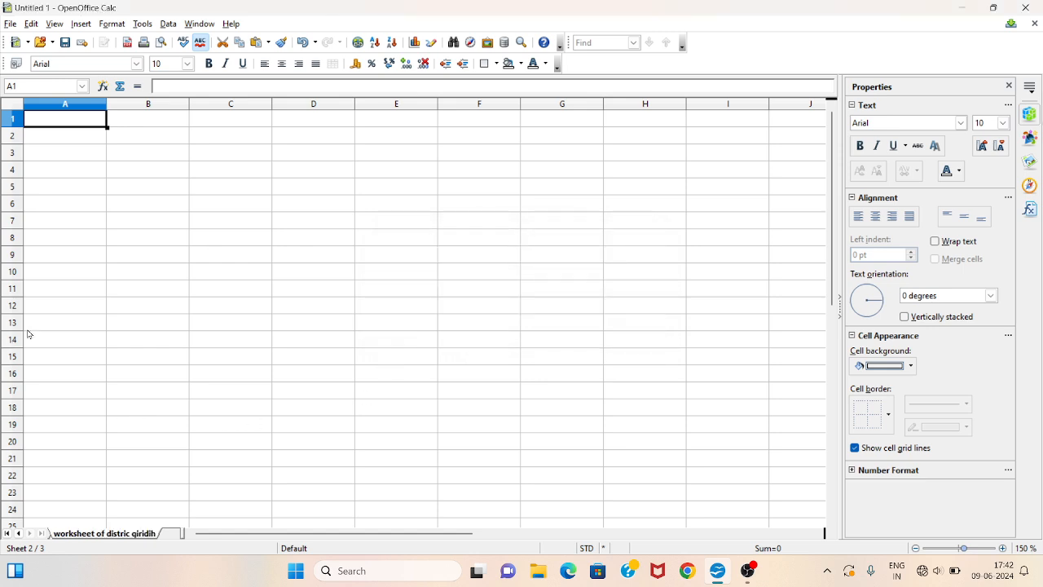
- Paste the copied consumption table into the giridih sheet and autofit column A's width
key(ctrl+v)
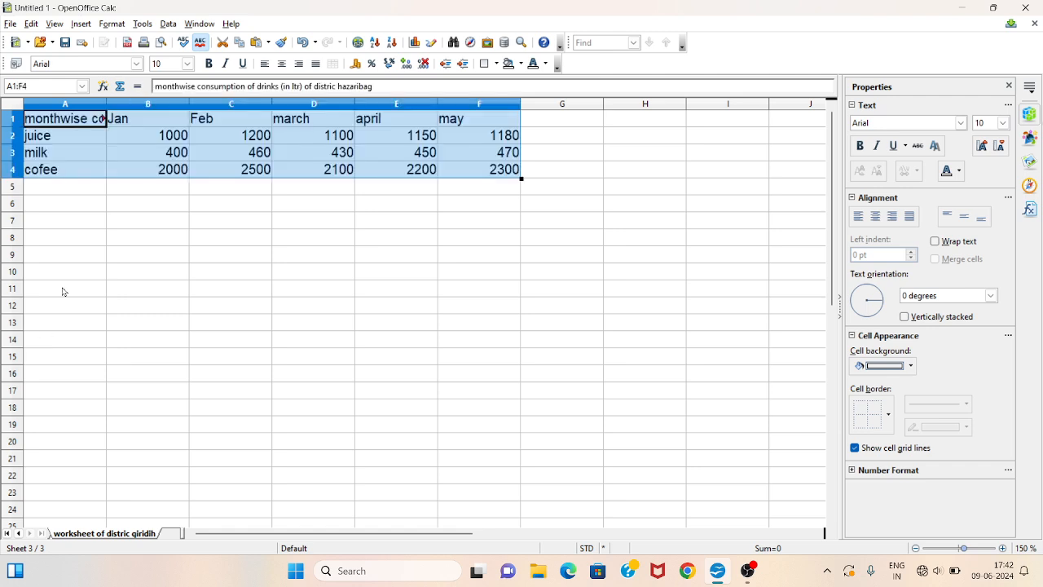
click(126, 124)
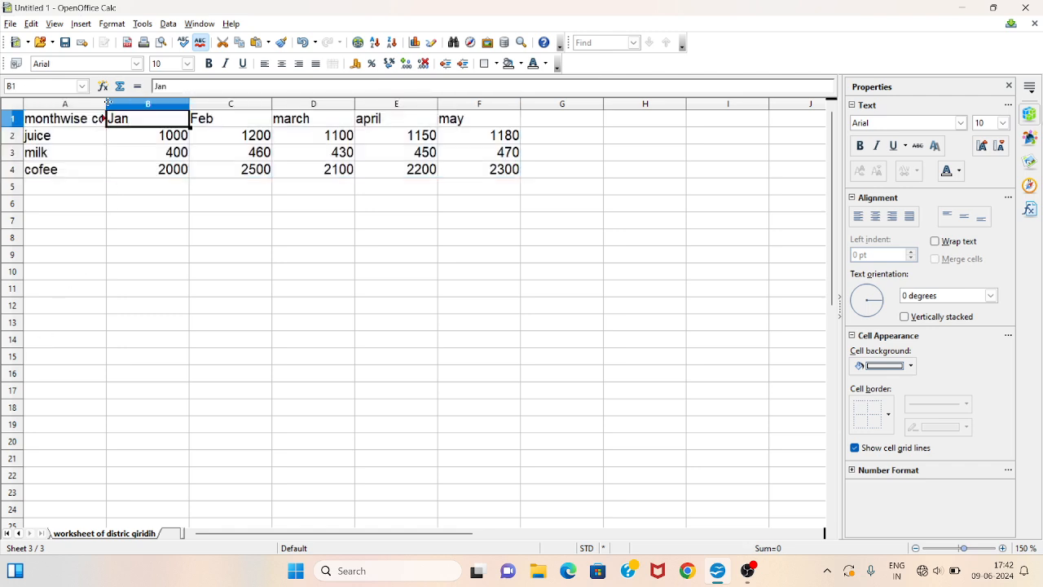
double_click(106, 103)
- Change the district name in the giridih sheet's A1 title to giridih
triple_click(346, 121)
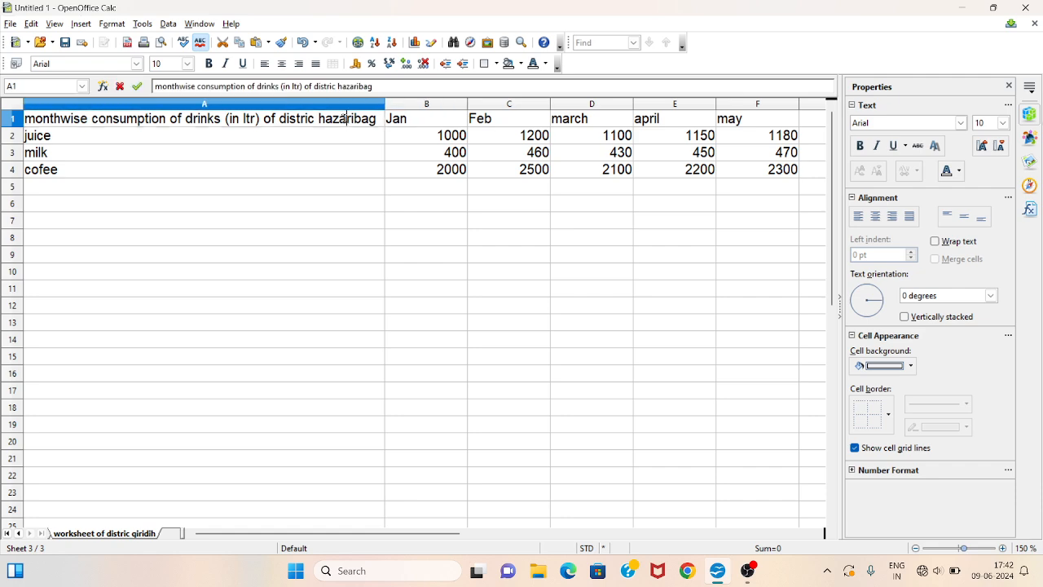
click(323, 118)
drag(321, 118, 366, 137)
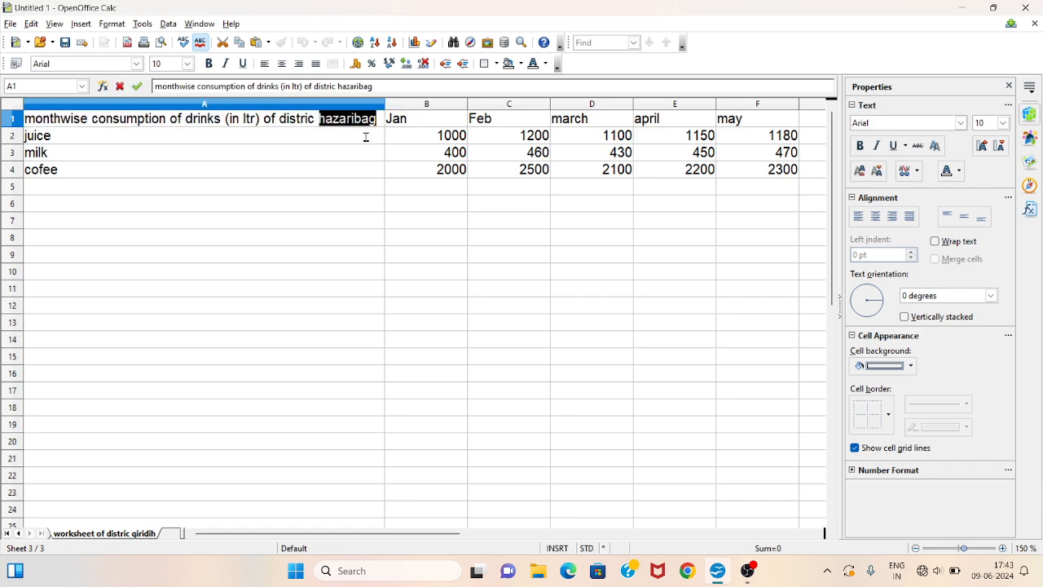
text(gir)
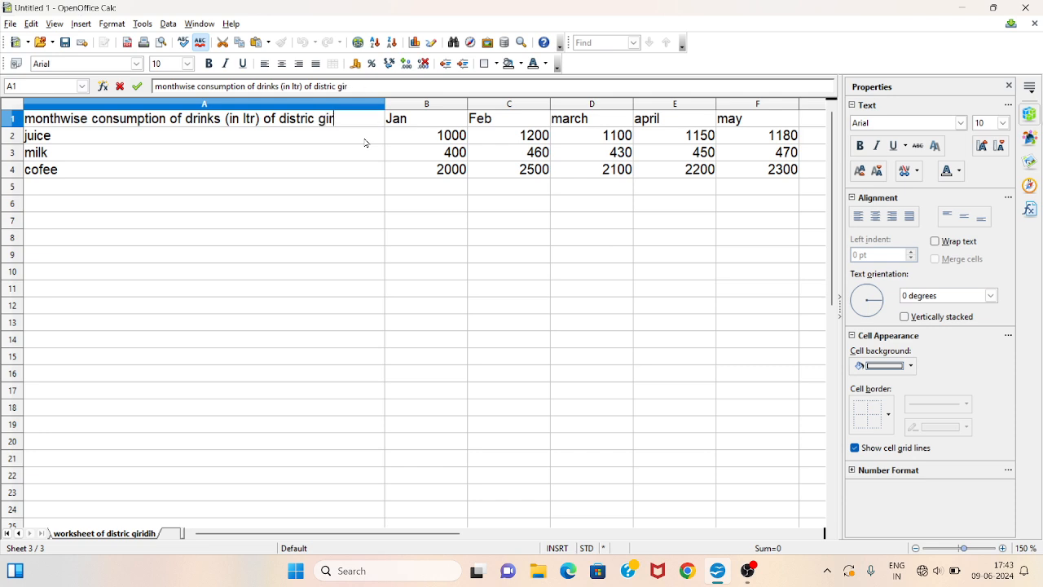
text(idih)
click(298, 155)
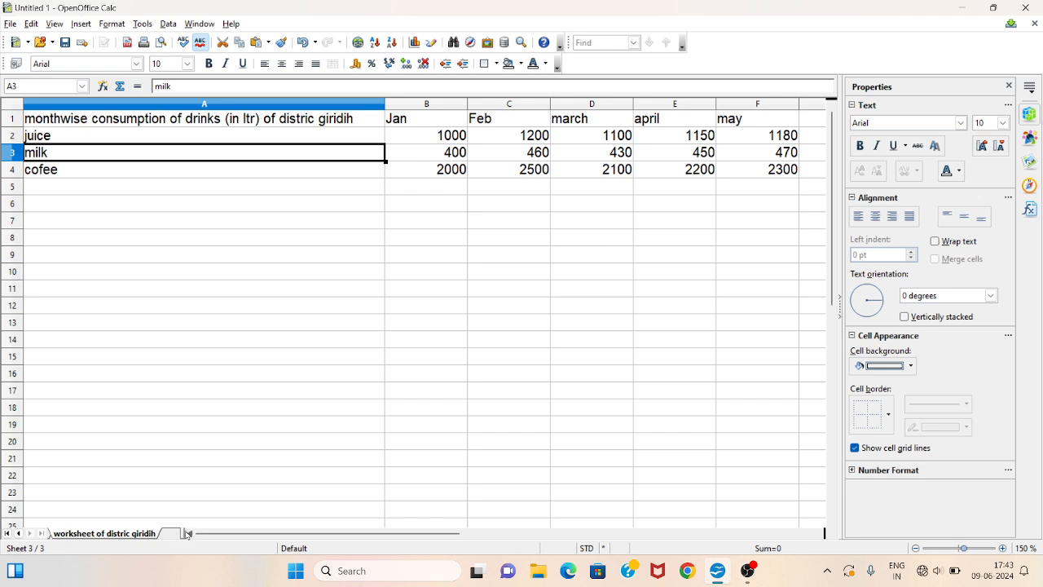
- Switch to the ramgrah sheet and clear the consumption values from B2:F4
mouse_move(182, 533)
mouse_down()
mouse_move(445, 526)
mouse_move(164, 537)
mouse_up()
click(51, 536)
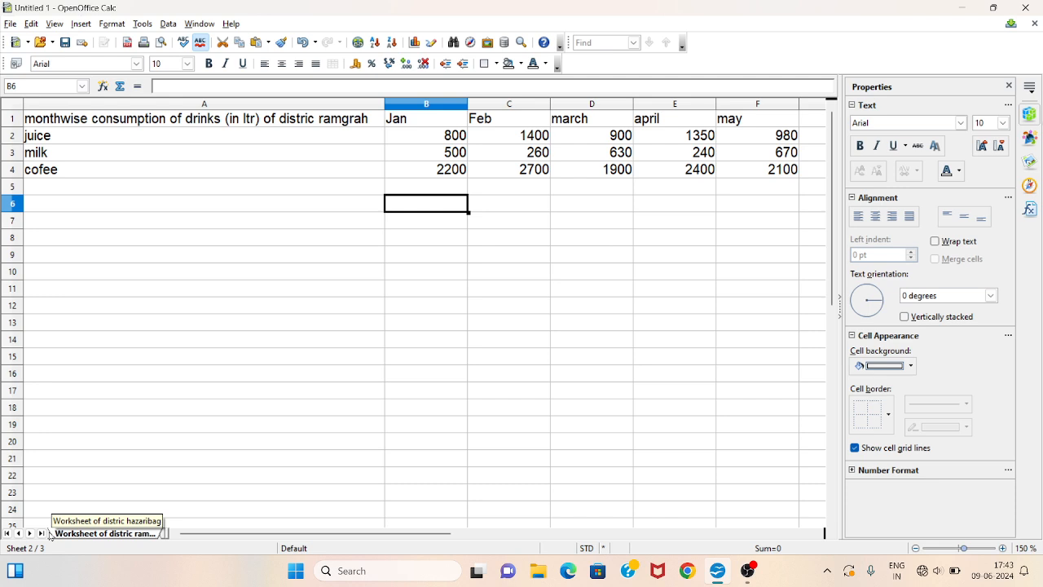
click(477, 256)
drag(407, 134, 719, 168)
key(BackSpace)
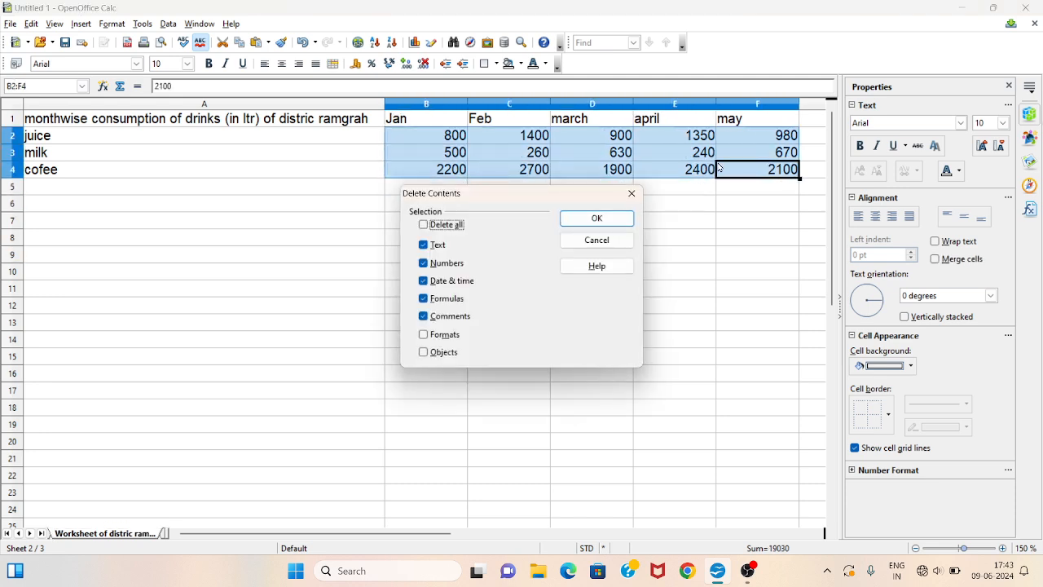
key(Return)
- Enter the Jan consumption values 900, 650 and 1800 in cells B2 to B4
click(396, 135)
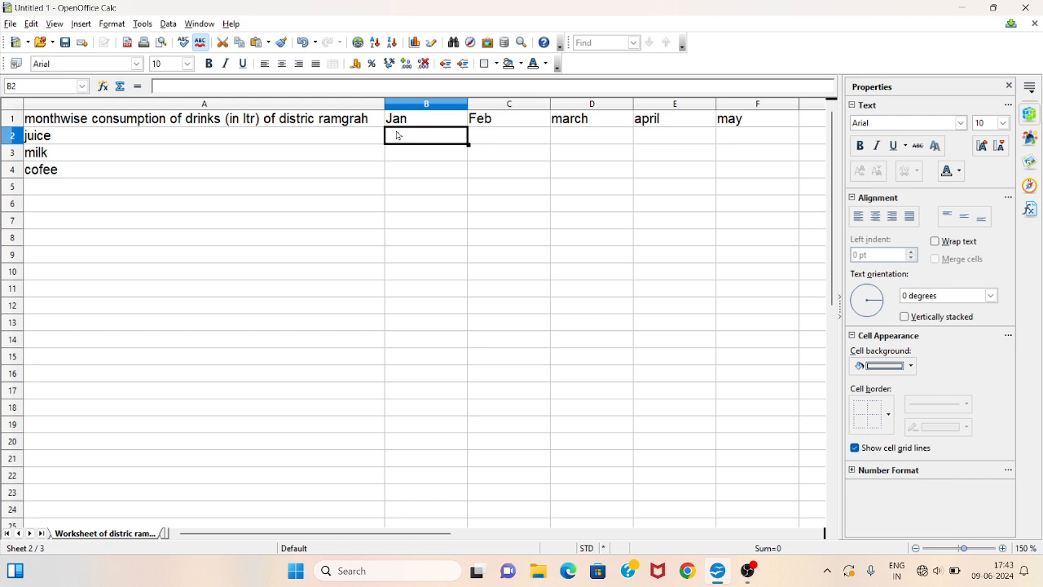
text(900)
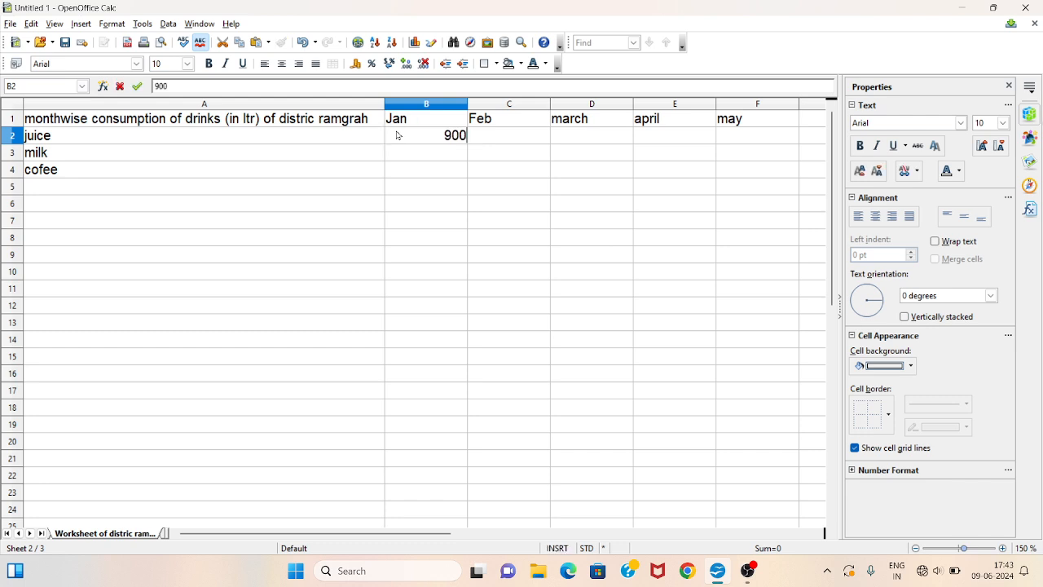
key(Return)
text(650)
key(Return)
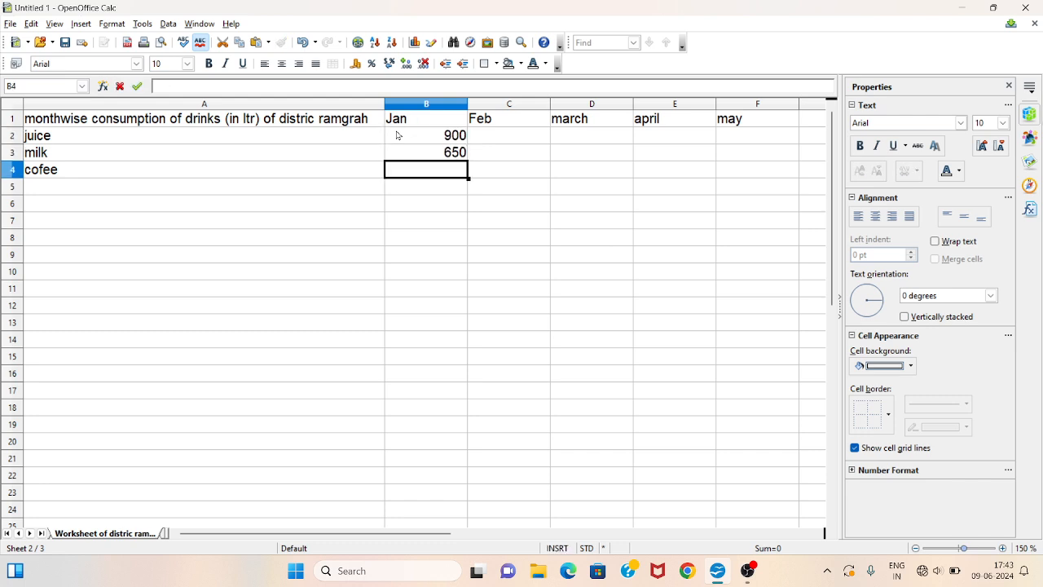
text(1800)
key(Tab)
- Enter the Feb consumption values 1000, 700 and 2300 in cells C2 to C4
key(Up)
key(Up)
key(Up)
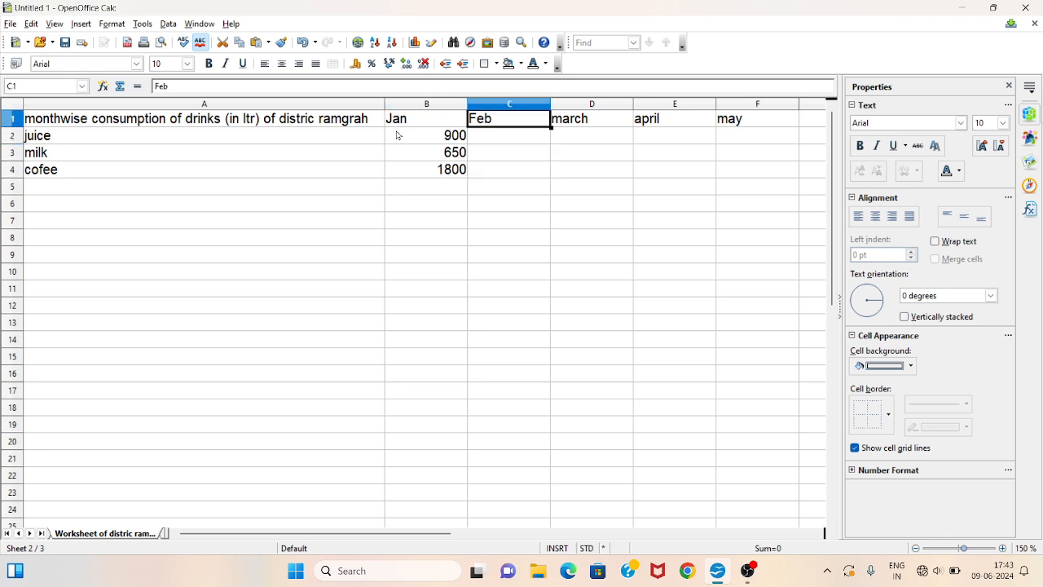
key(Return)
text(1000)
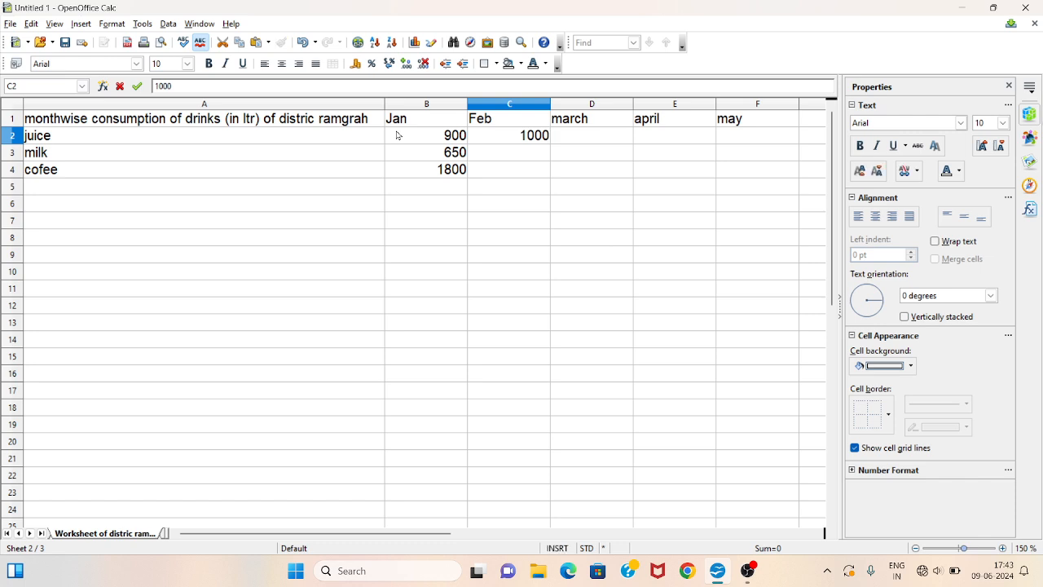
key(Return)
text(700)
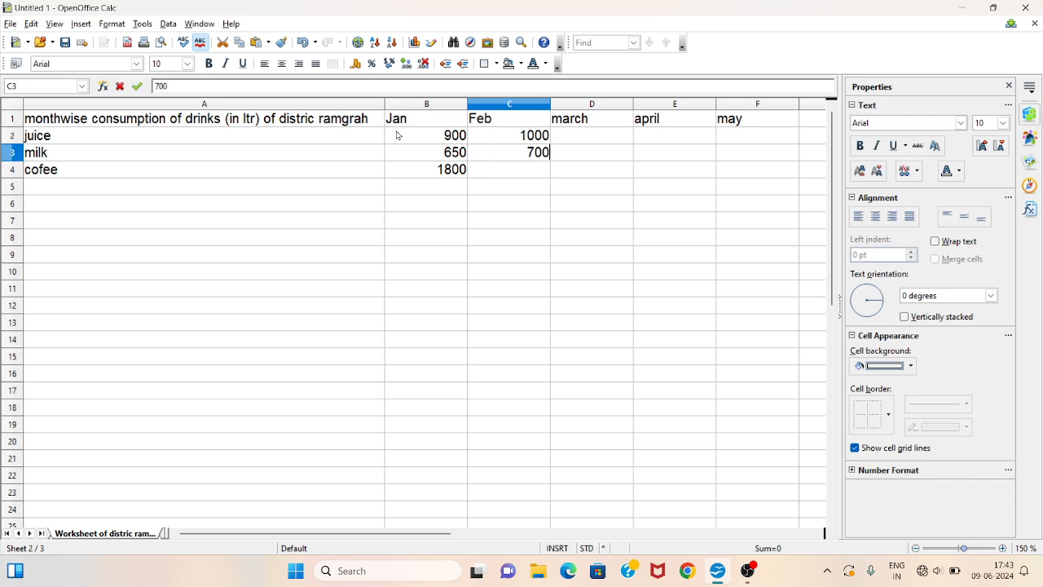
key(Return)
text(2300)
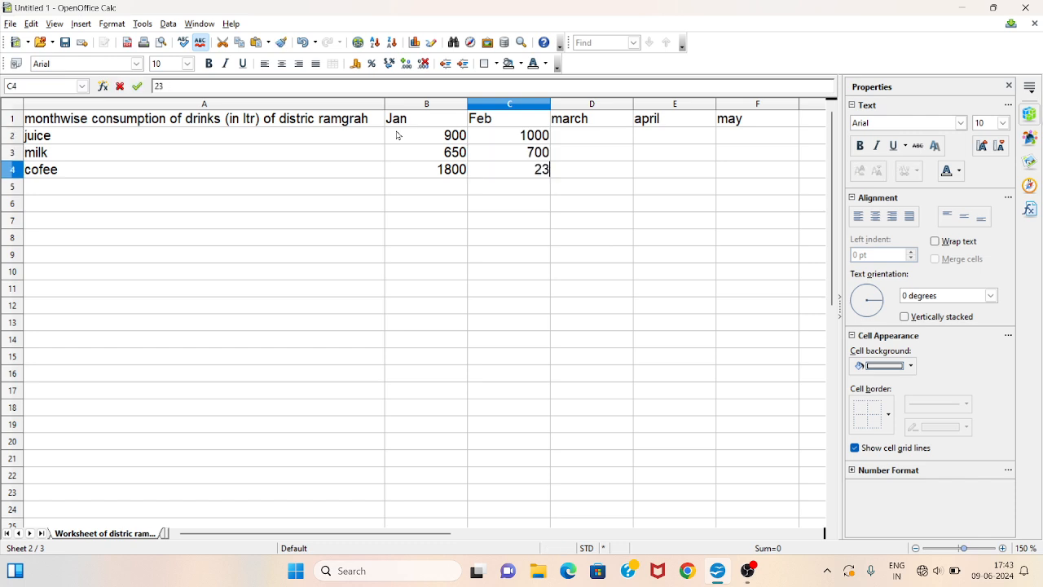
key(Return)
- Enter the march consumption values 850, 580 and 2000 in cells D2 to D4
key(Right)
key(Up)
key(Up)
key(Up)
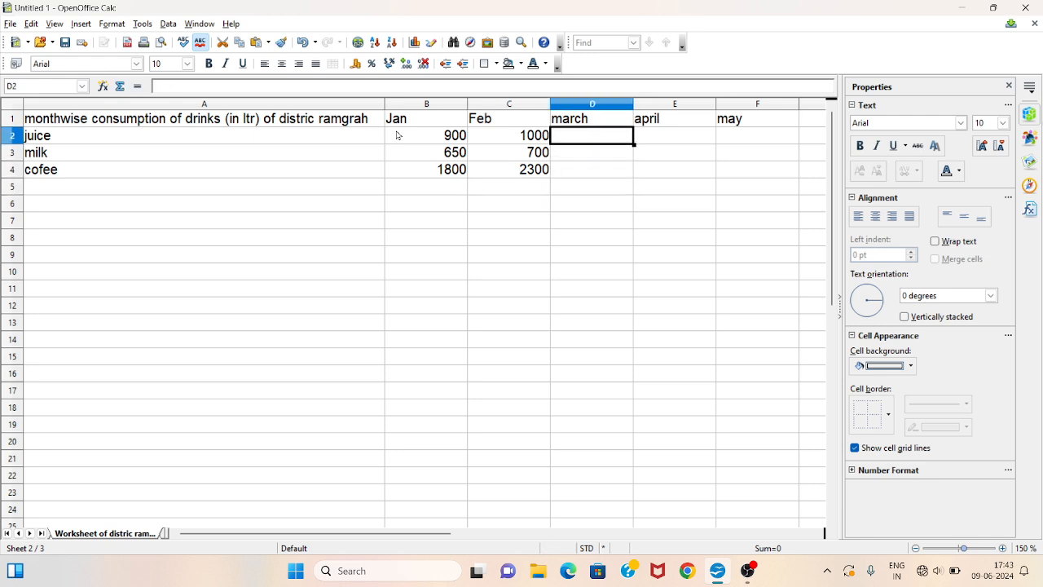
text(5)
key(BackSpace)
text(850)
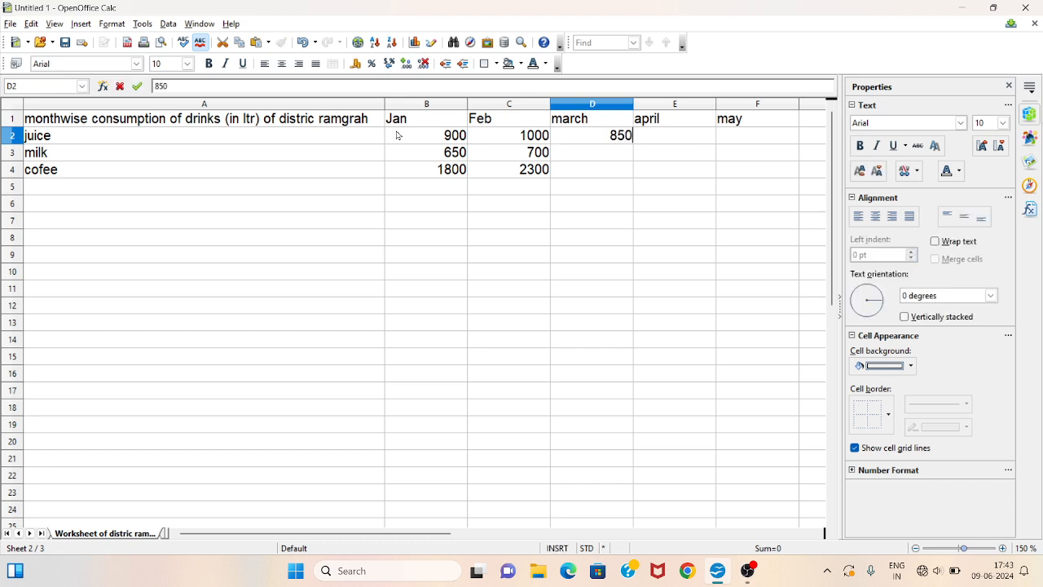
key(Return)
text(580)
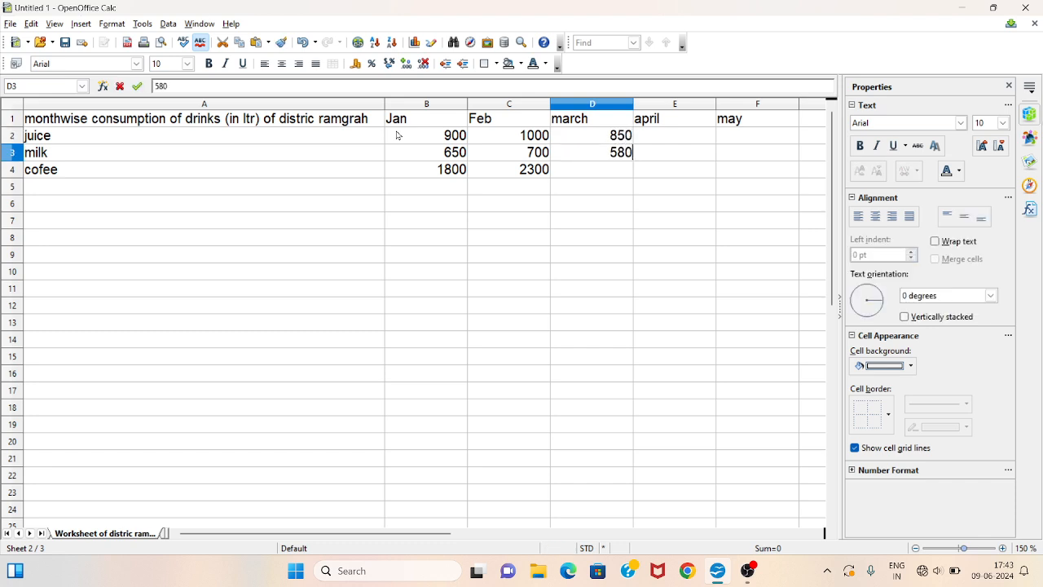
key(Return)
text(2000)
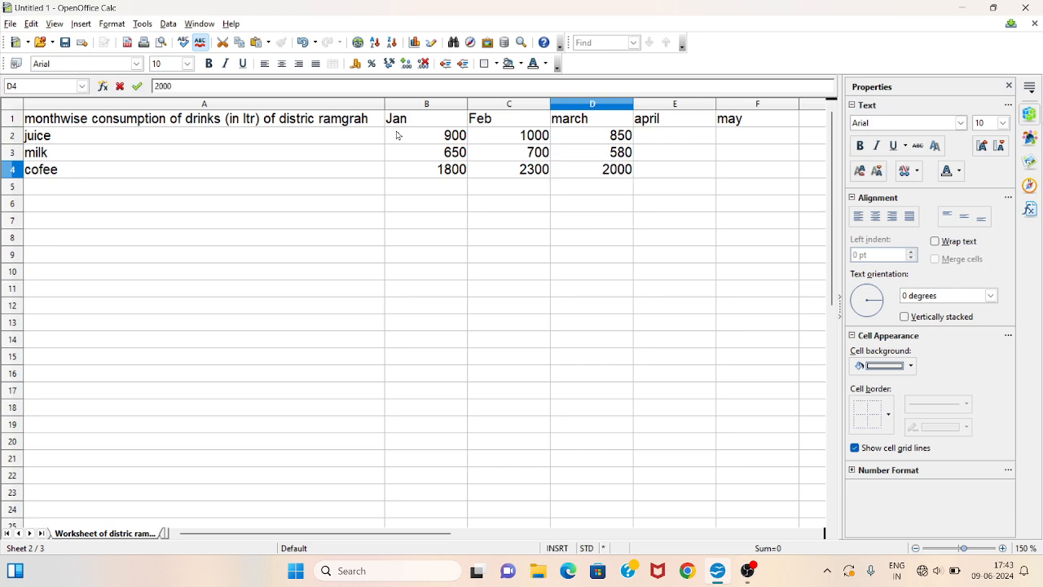
key(Tab)
key(Up)
key(Up)
key(Up)
key(Down)
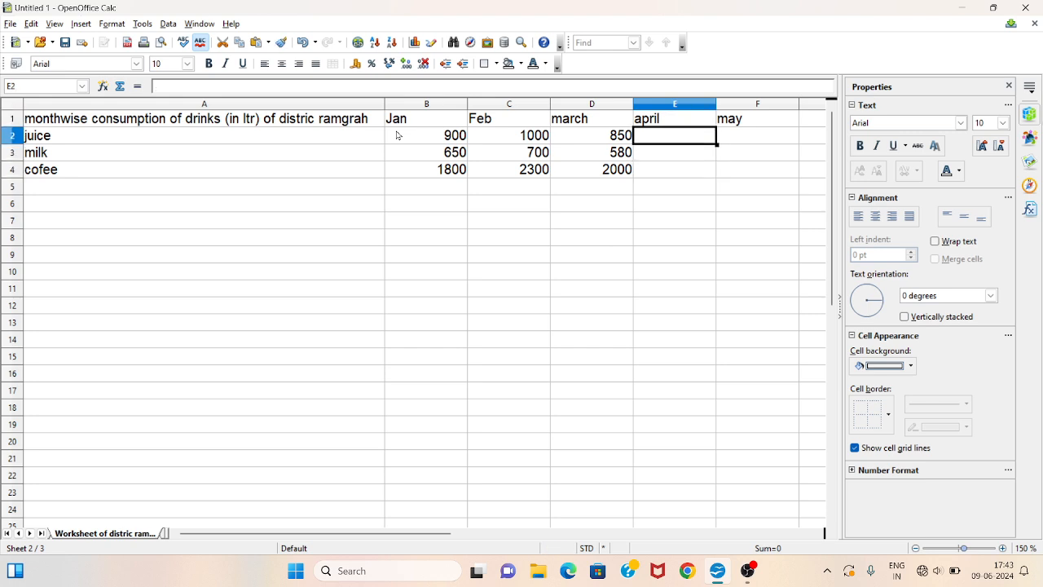
- Enter the april consumption values 670, 550 and 2100 in cells E2 to E4
text(670)
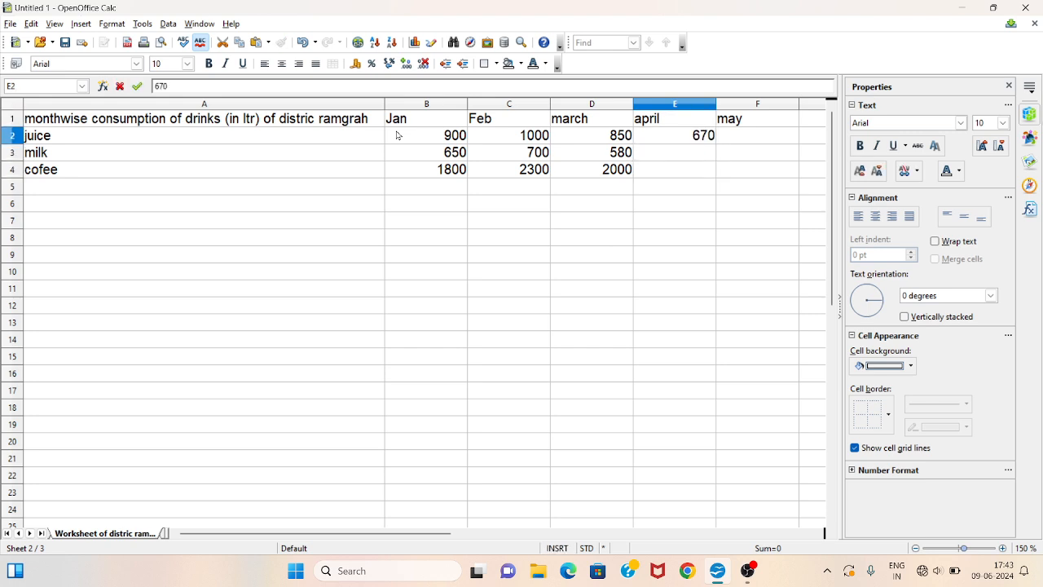
key(Return)
text(550)
key(Return)
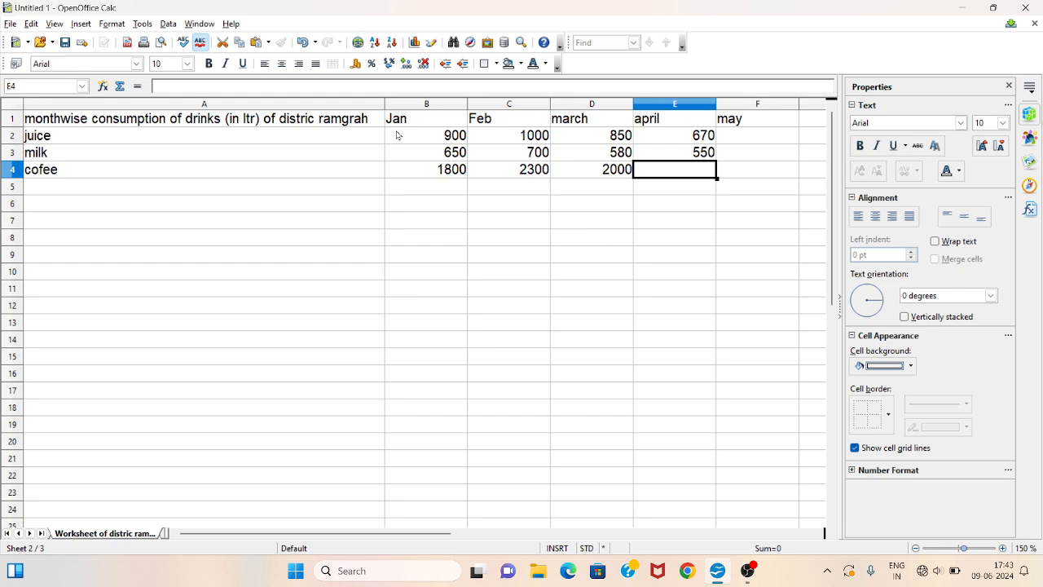
text(2100)
key(Tab)
- Enter the may consumption values 890, 600 and 2200 in cells F2 to F4
key(Up)
key(Up)
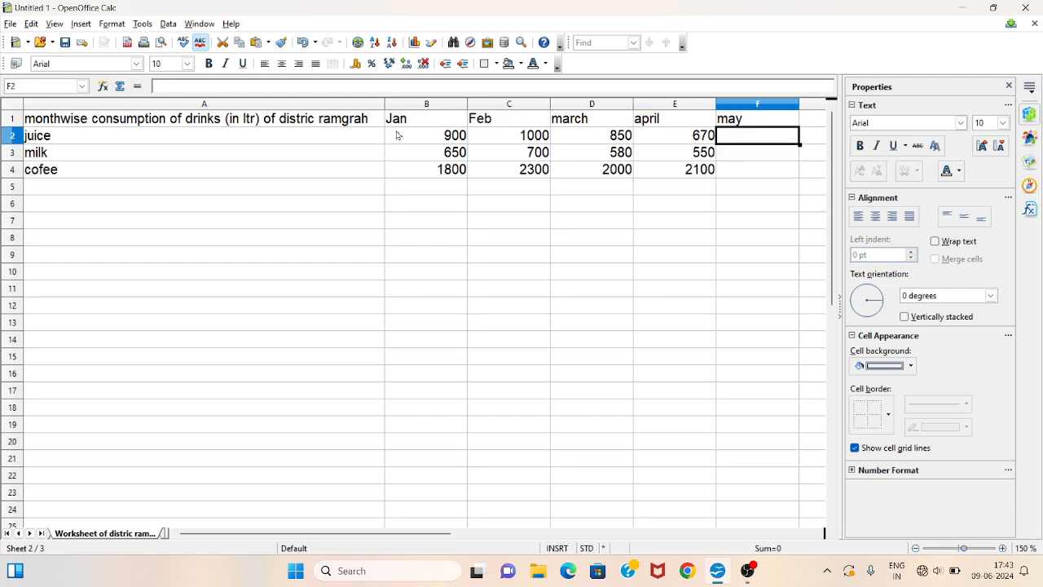
text(890)
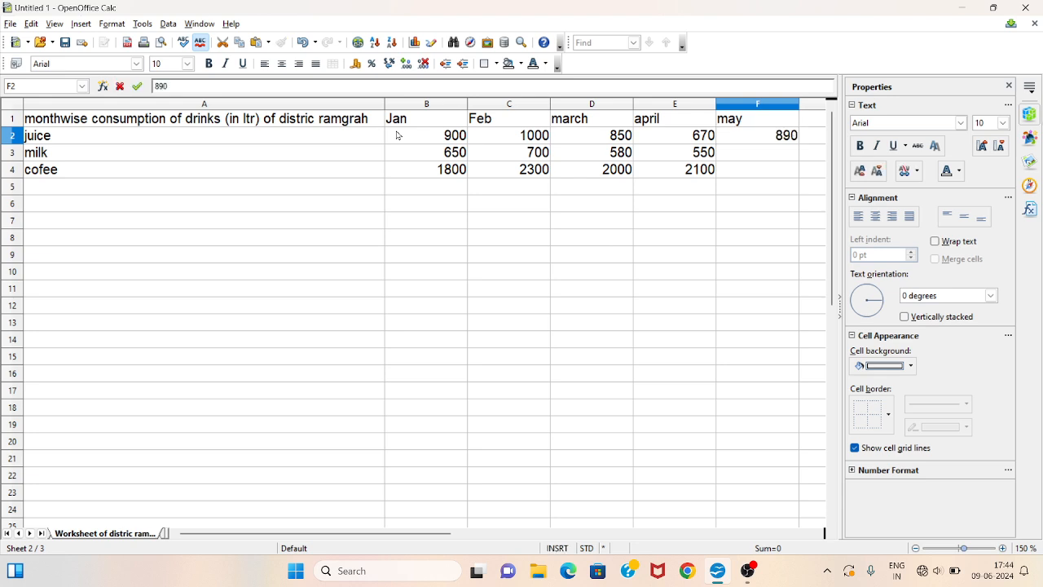
key(Return)
text(600)
key(Return)
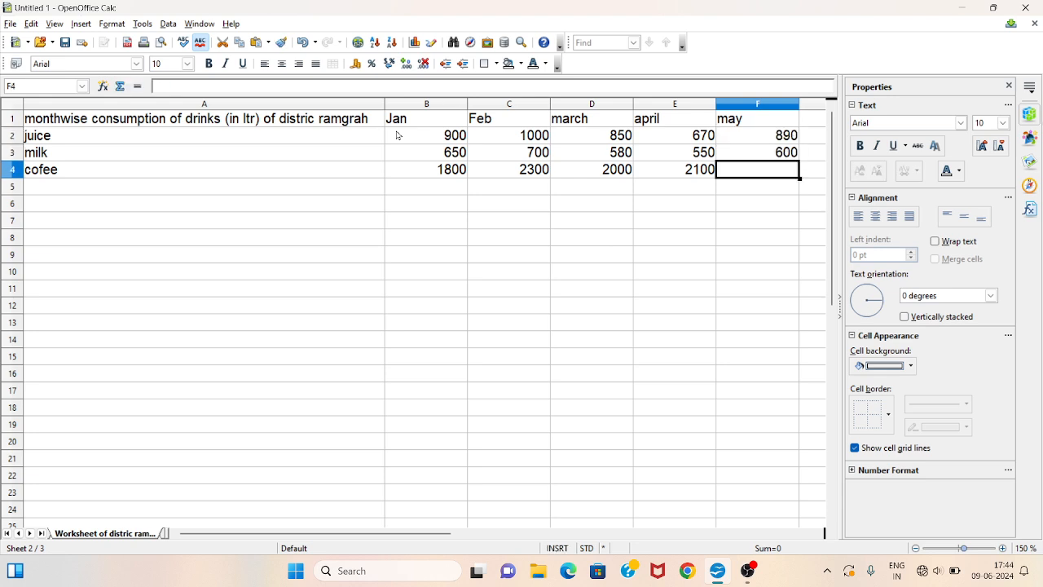
text(22000)
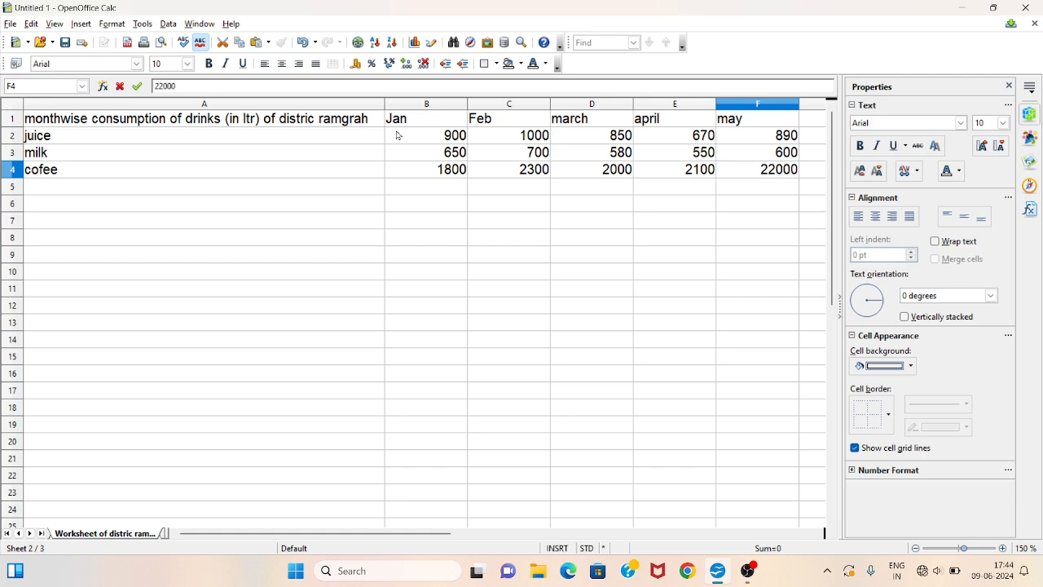
key(BackSpace)
- Look through the hazaribag, ramgrah and giridih worksheets to check their data
click(19, 534)
click(105, 533)
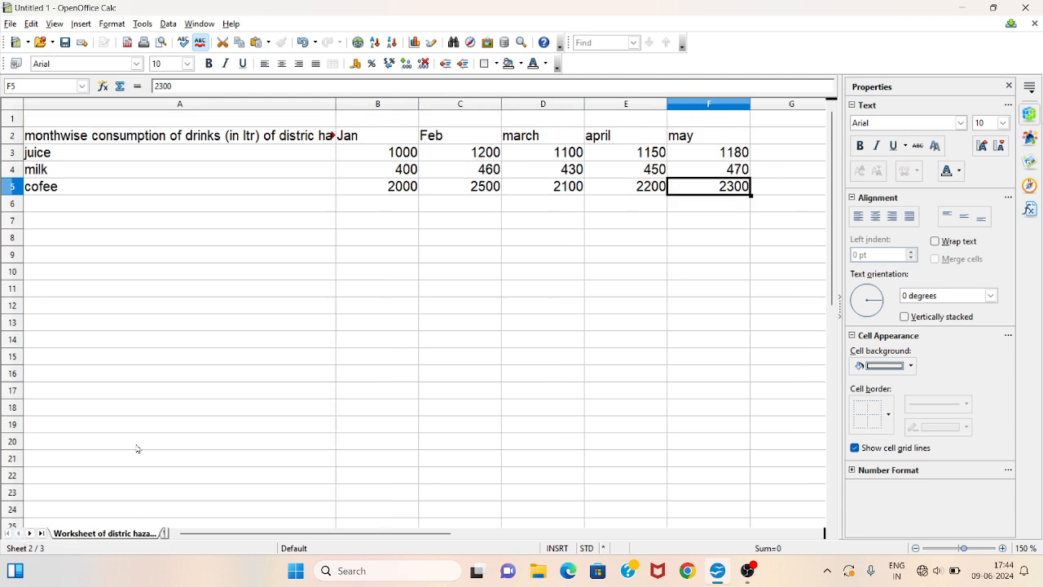
click(30, 533)
click(102, 533)
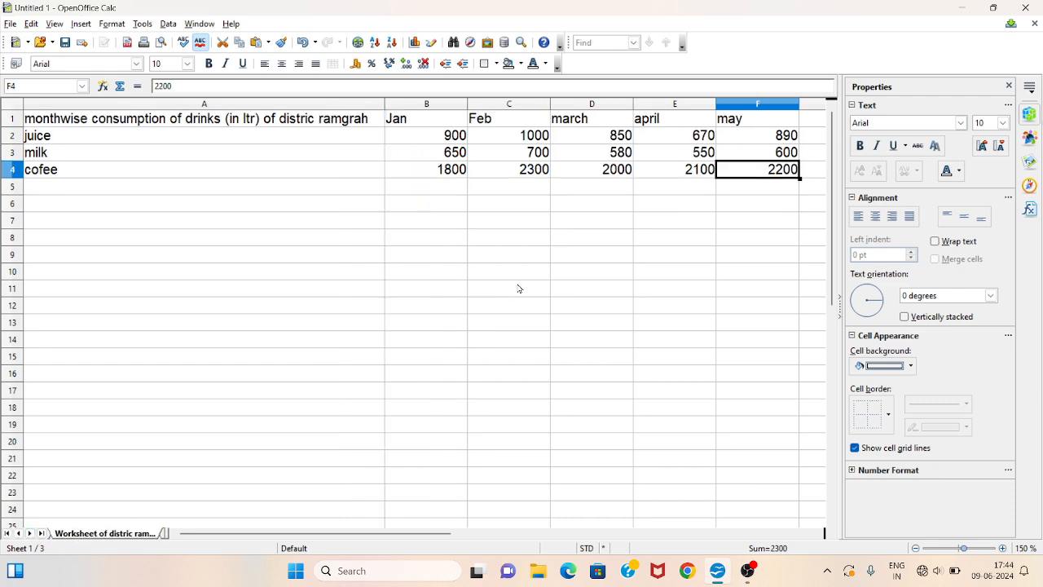
click(30, 533)
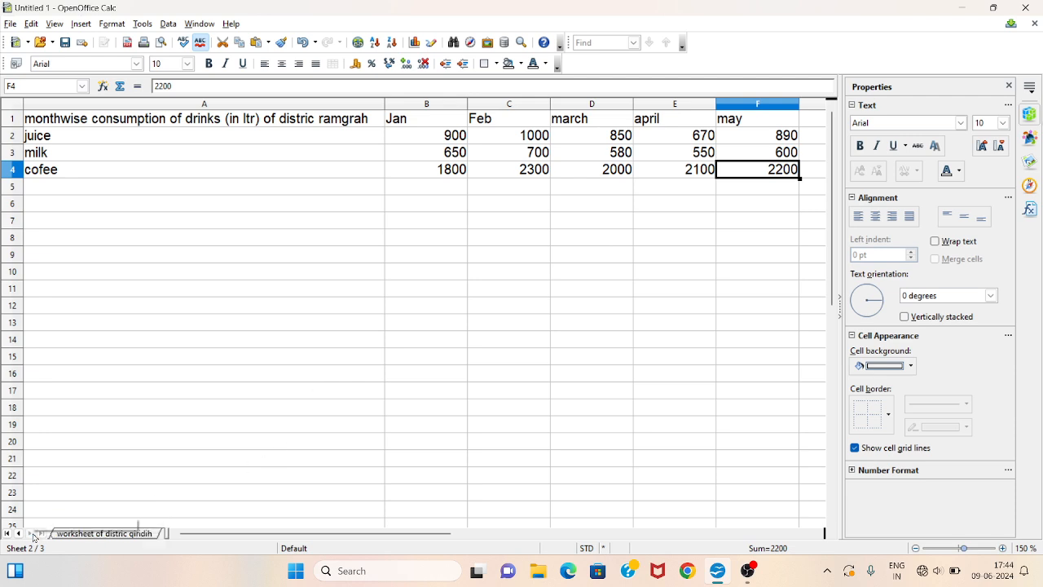
click(101, 533)
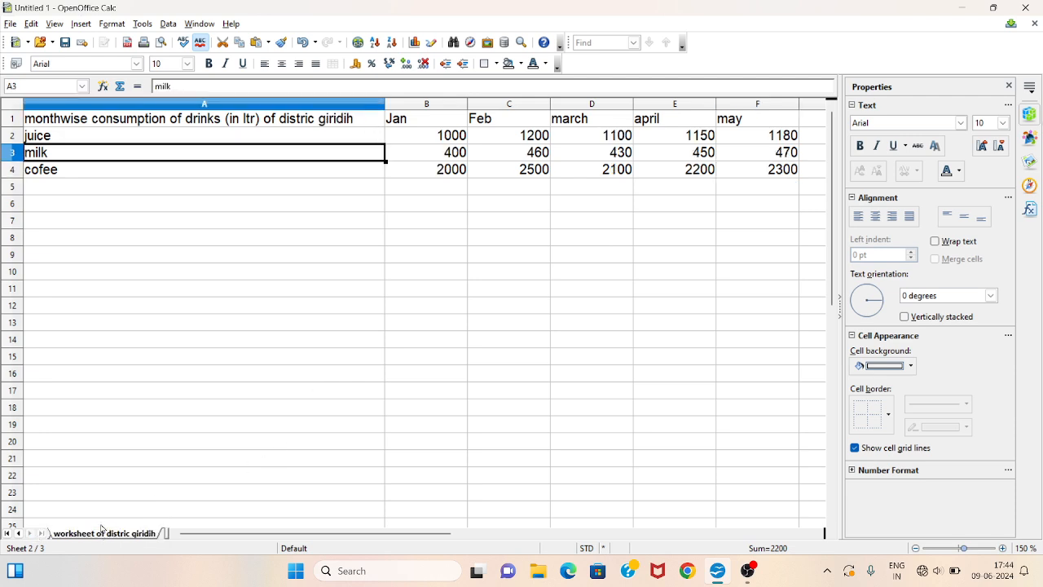
click(544, 191)
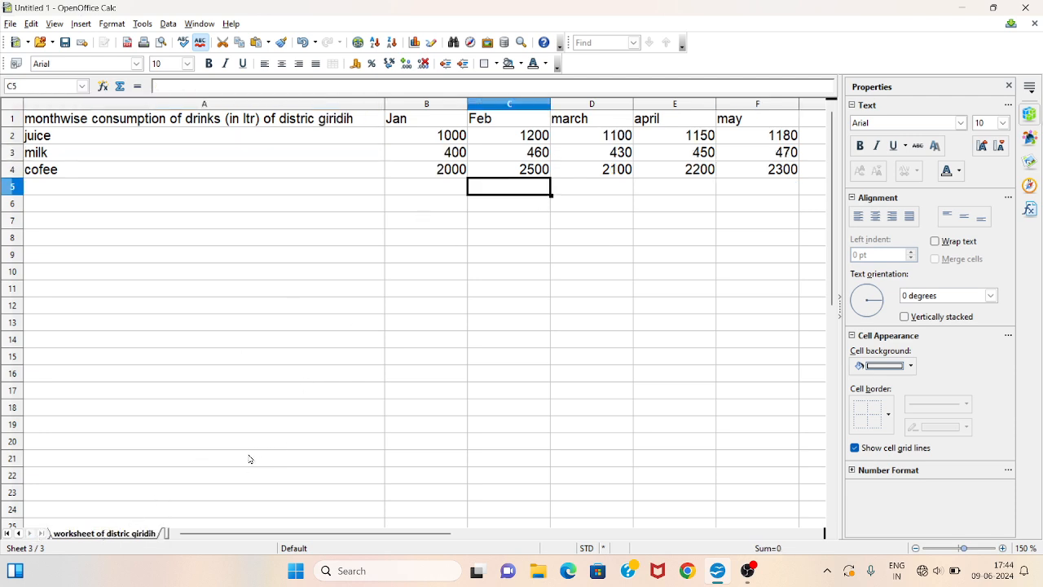
- Insert one new sheet after the current giridih sheet
right_click(164, 542)
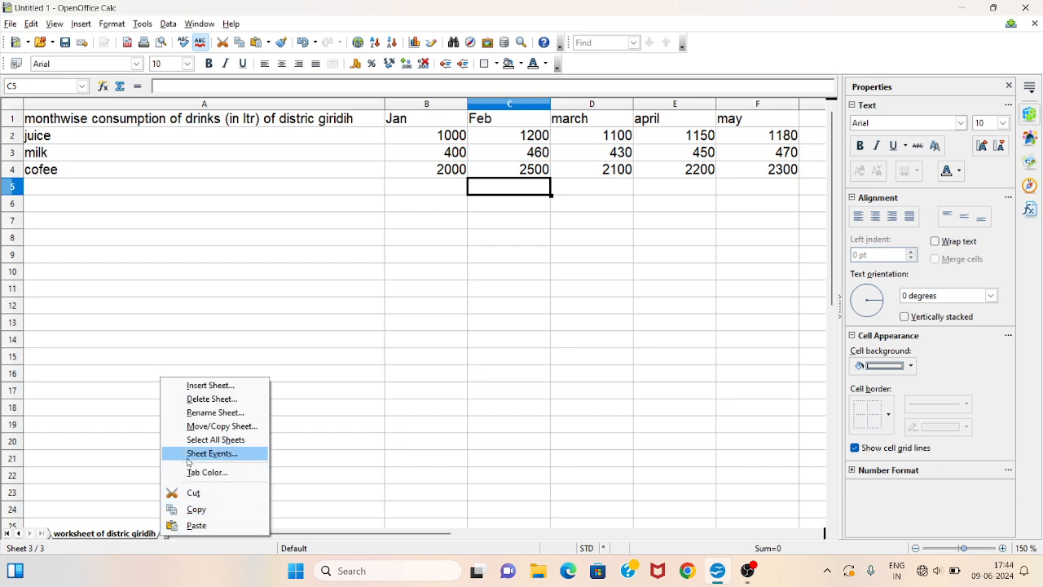
click(219, 388)
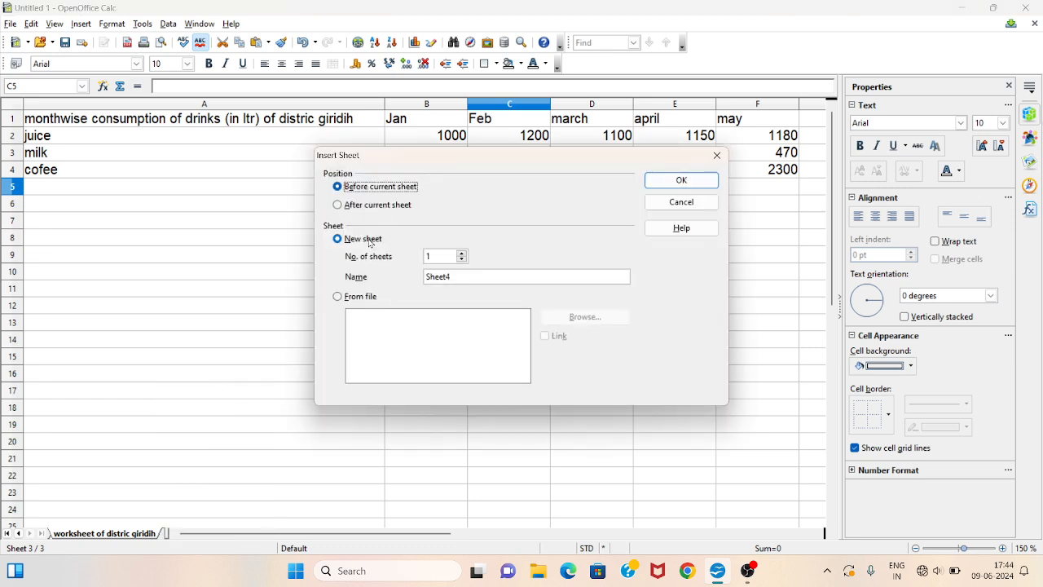
click(368, 207)
click(683, 181)
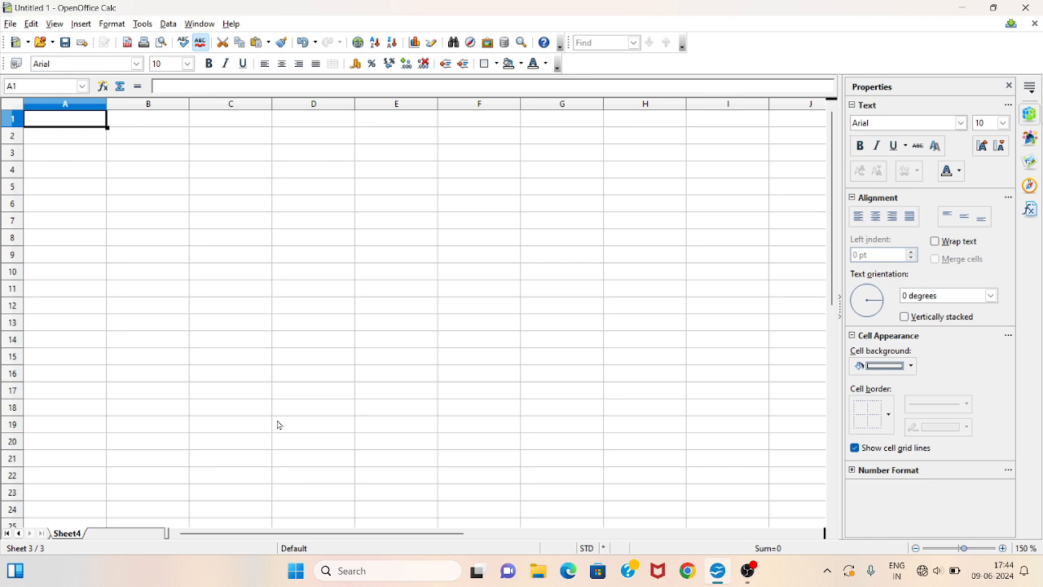
- Rename the new sheet as "consolidated data of all distric"
right_click(57, 537)
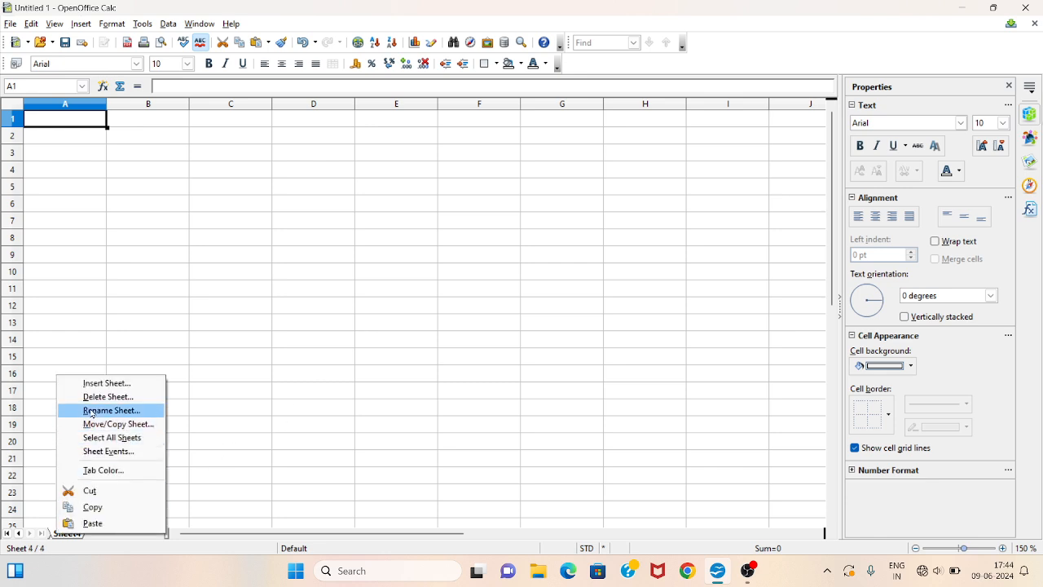
click(92, 410)
text(consolidated)
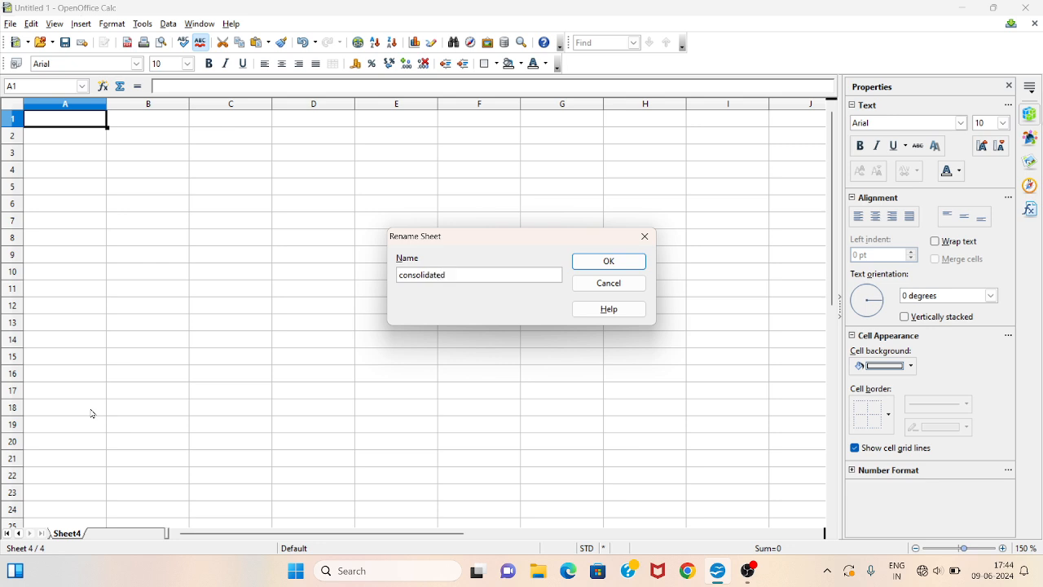
text(data of three distric)
double_click(483, 274)
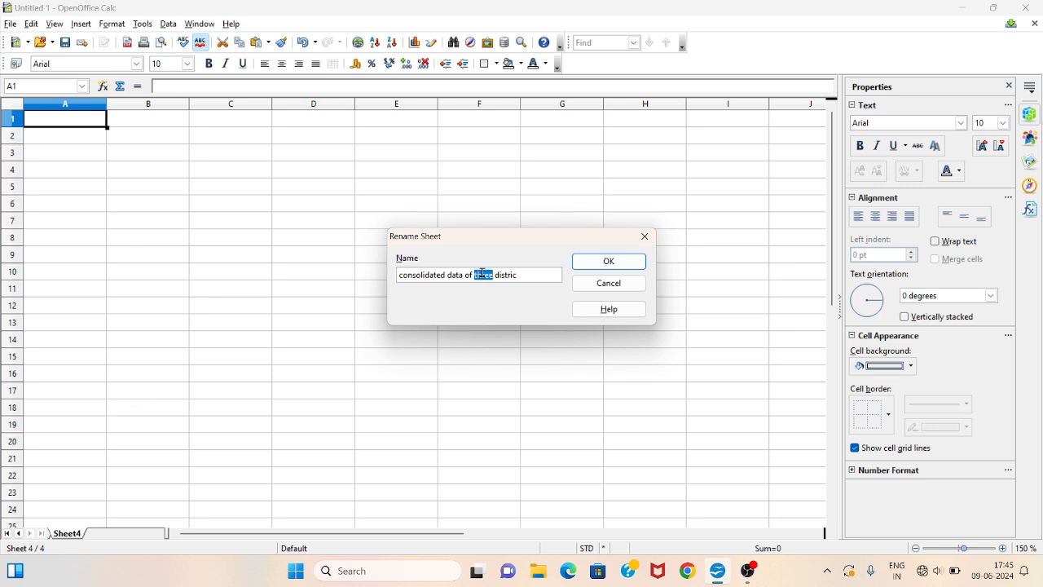
key(BackSpace)
text(all)
click(600, 264)
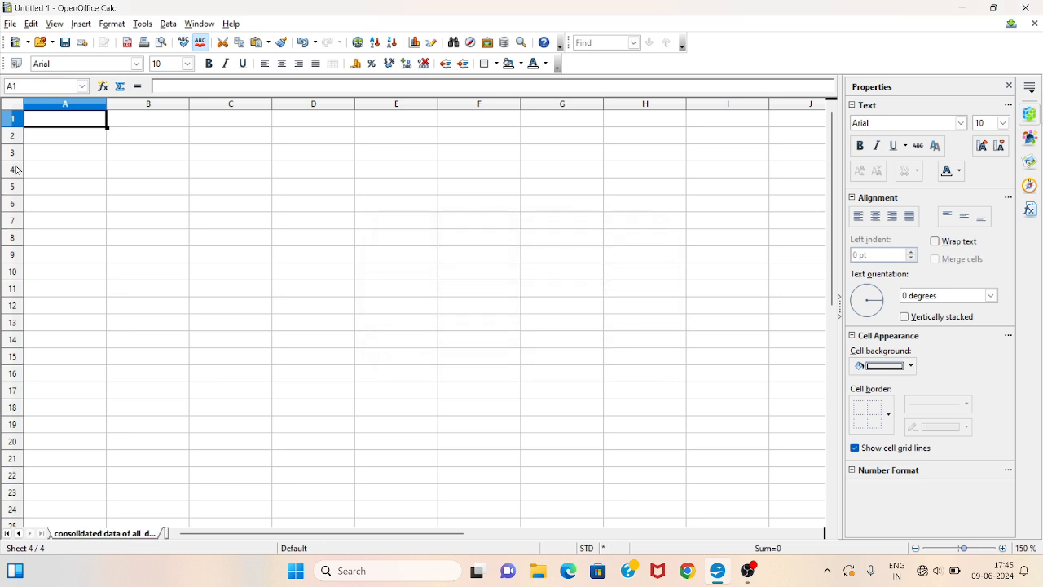
- Paste the copied hazaribag table at A1 of the new sheet and widen column A to fit its title
key(ctrl+v)
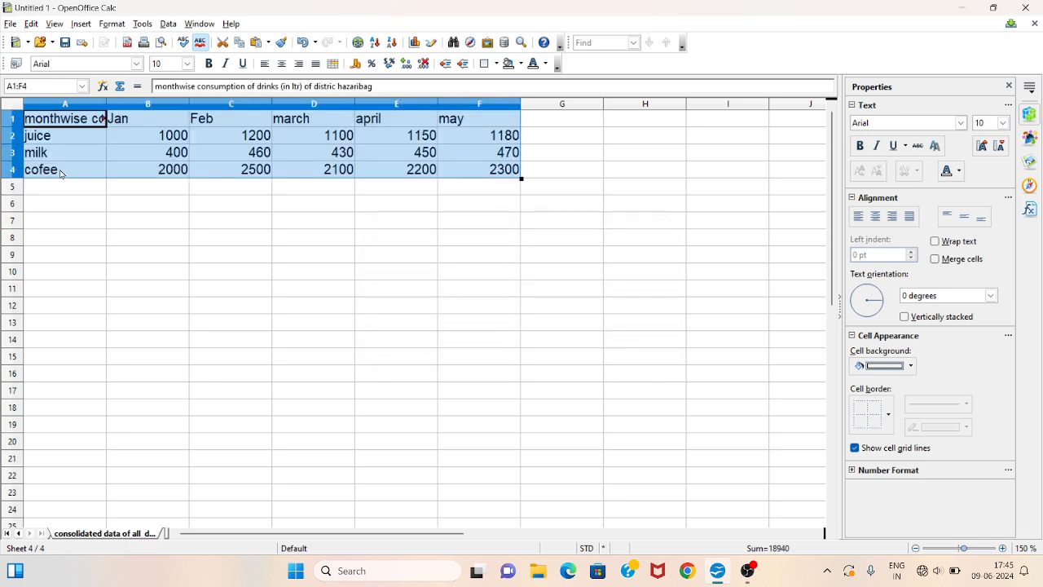
click(79, 173)
double_click(106, 103)
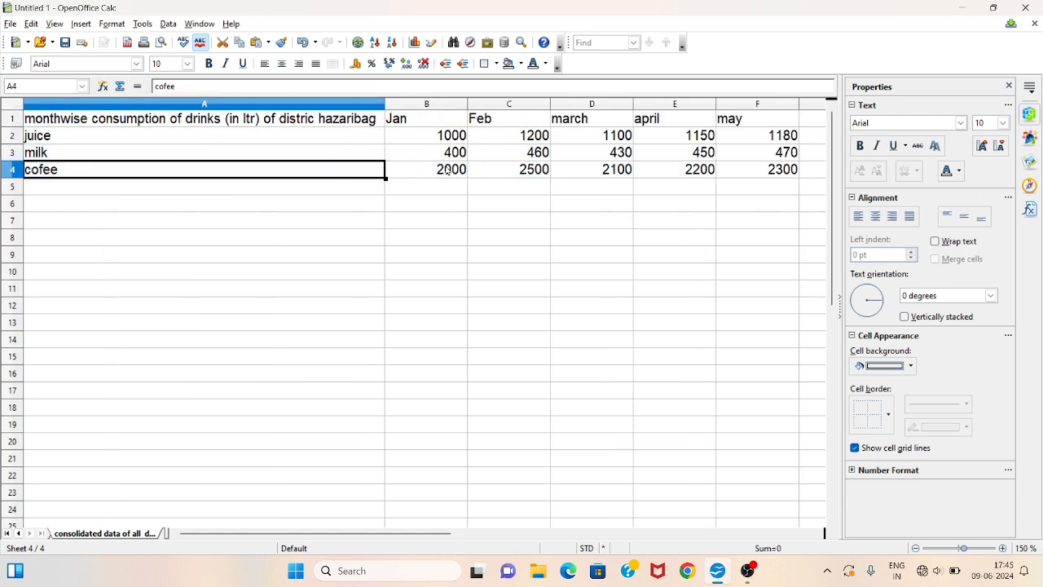
- Delete the consumption values in B2:F4, keeping the month headers and drink labels
drag(411, 137, 756, 168)
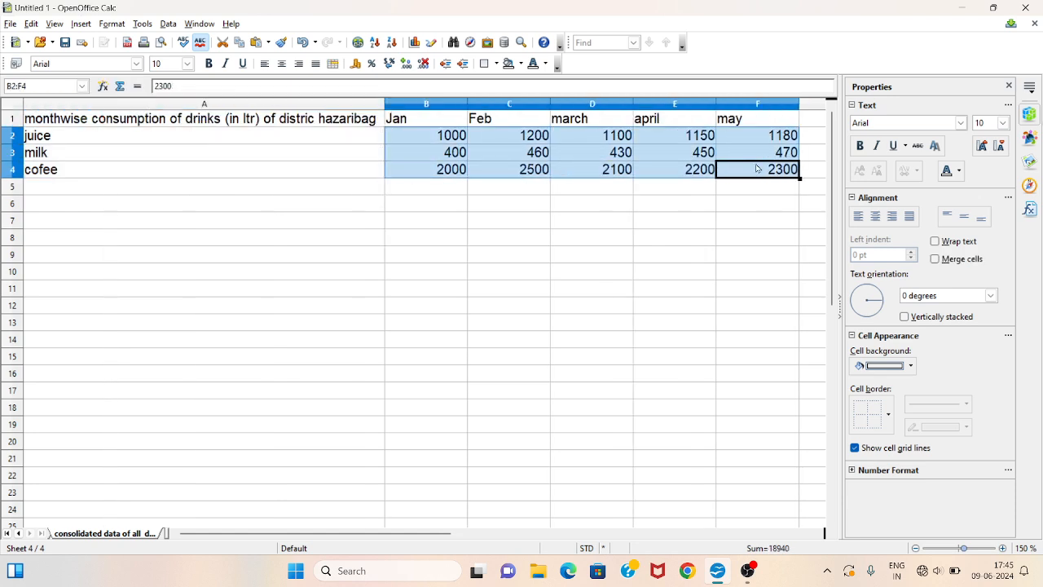
key(BackSpace)
key(Return)
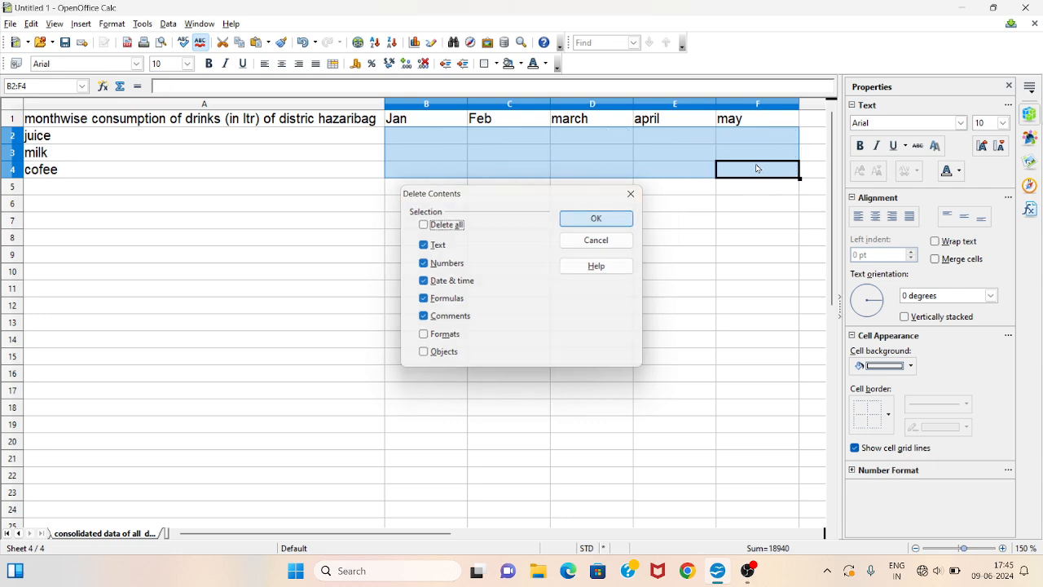
click(601, 204)
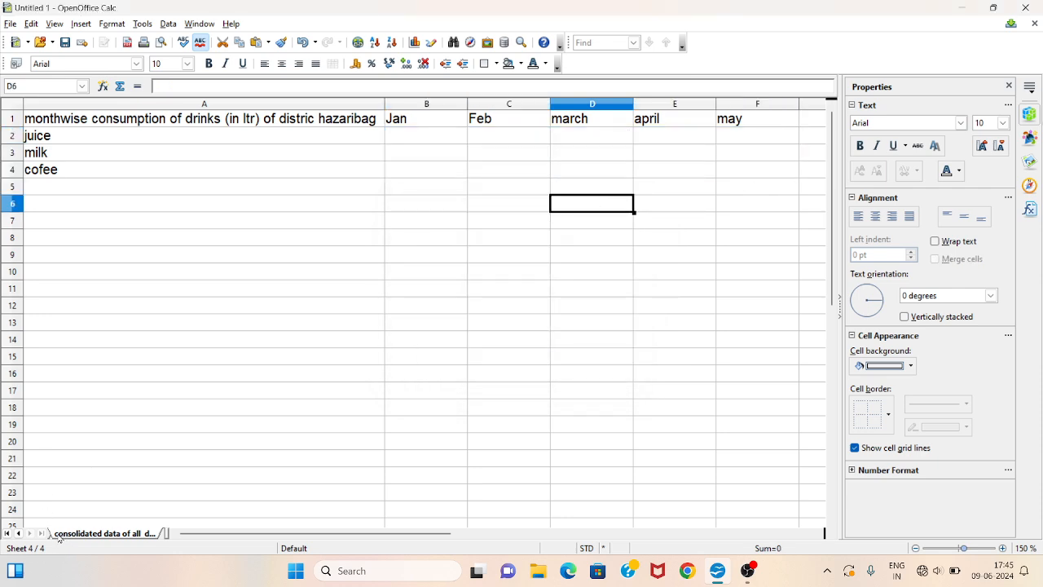
- Switch to the hazaribag sheet and delete its empty first row
click(18, 534)
click(29, 534)
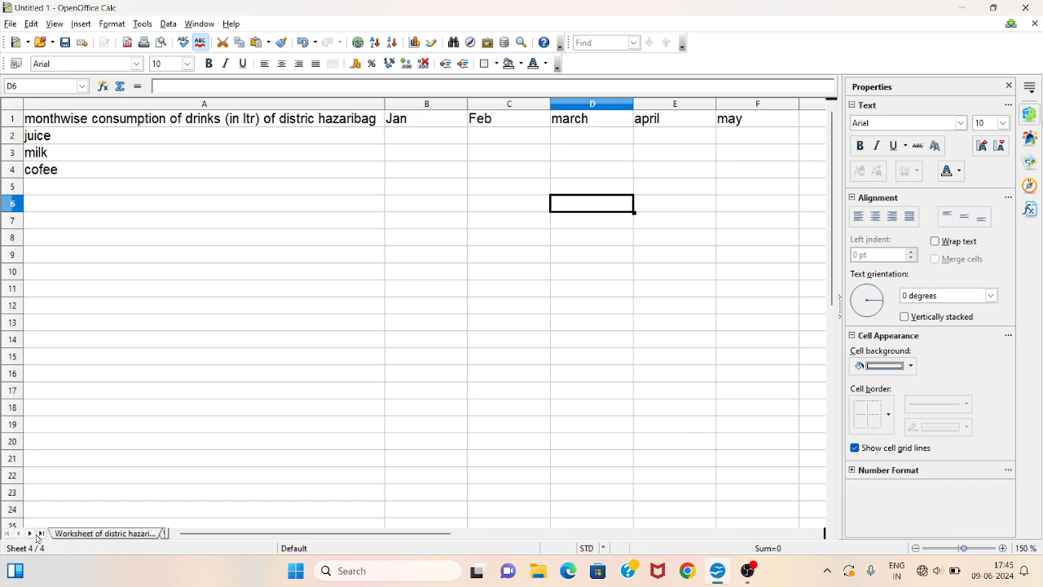
click(68, 534)
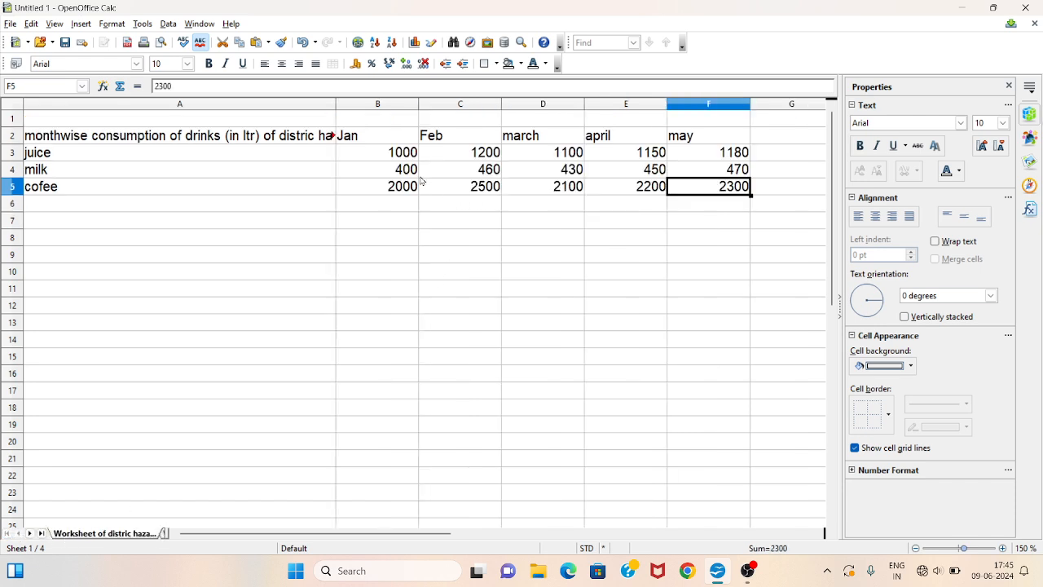
click(287, 120)
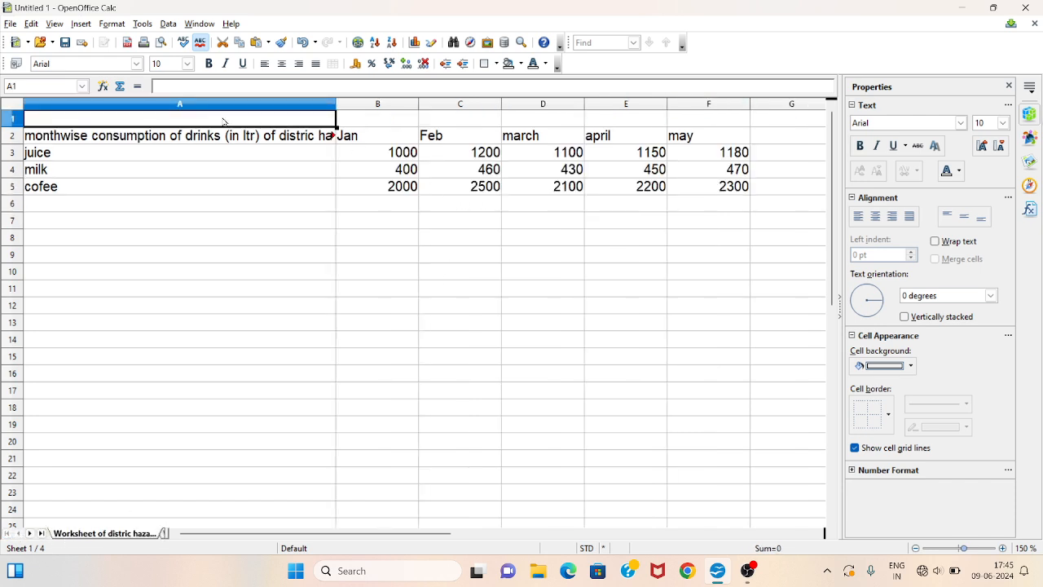
right_click(8, 121)
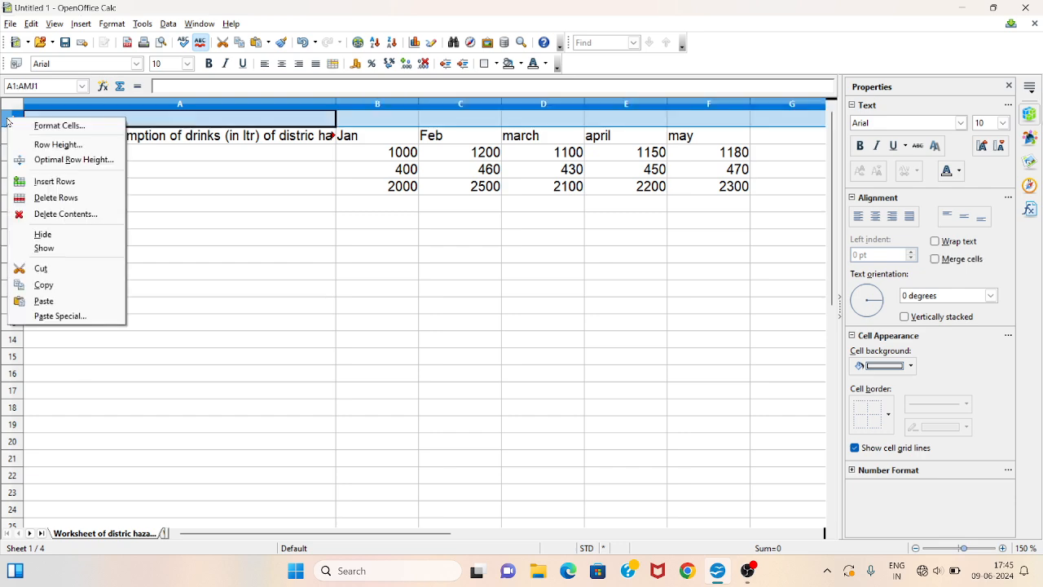
click(55, 198)
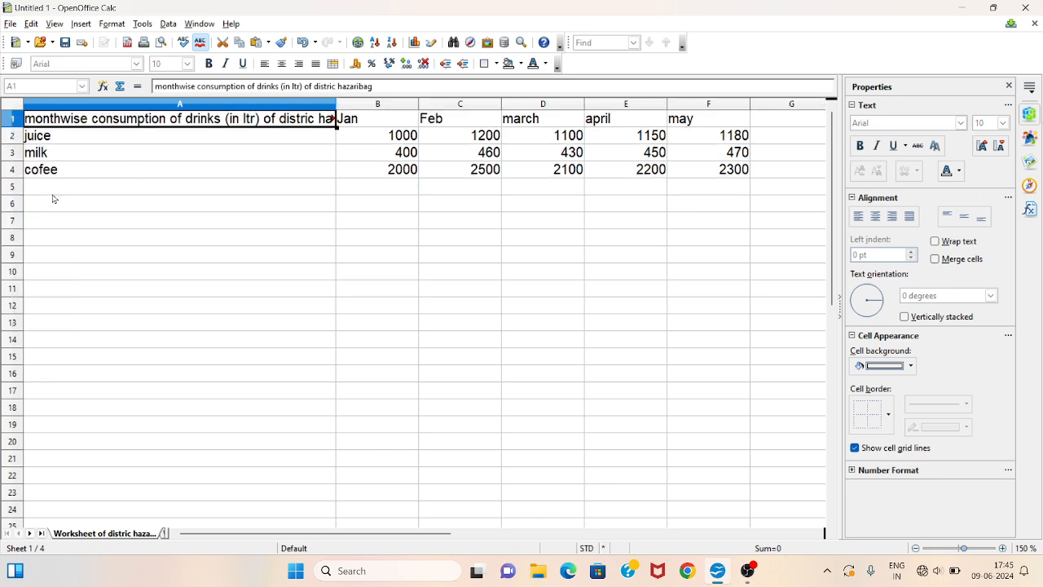
click(180, 220)
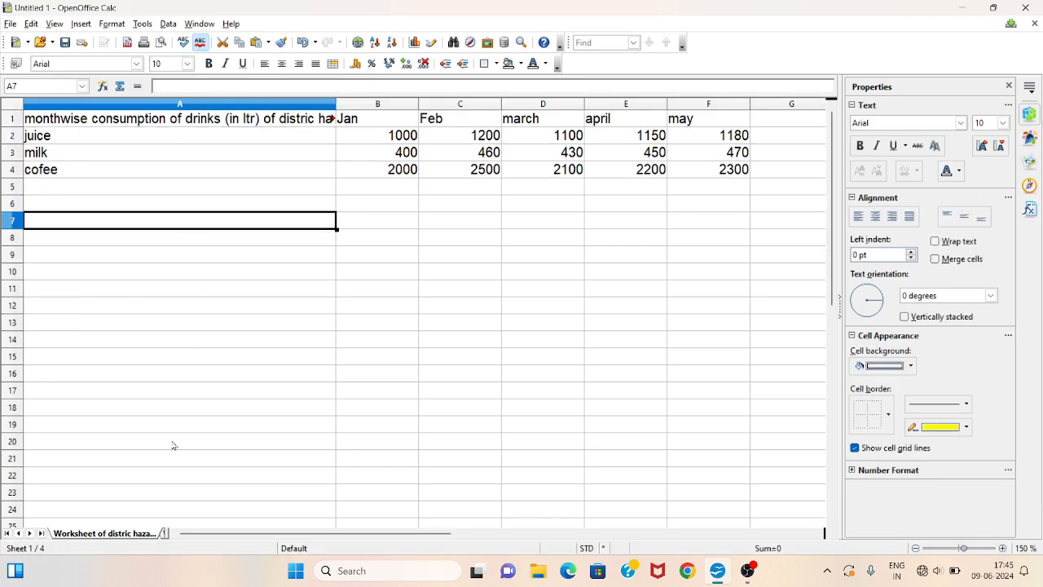
- Look through the ramgrah and giridih sheets and return to the consolidated sheet
click(29, 533)
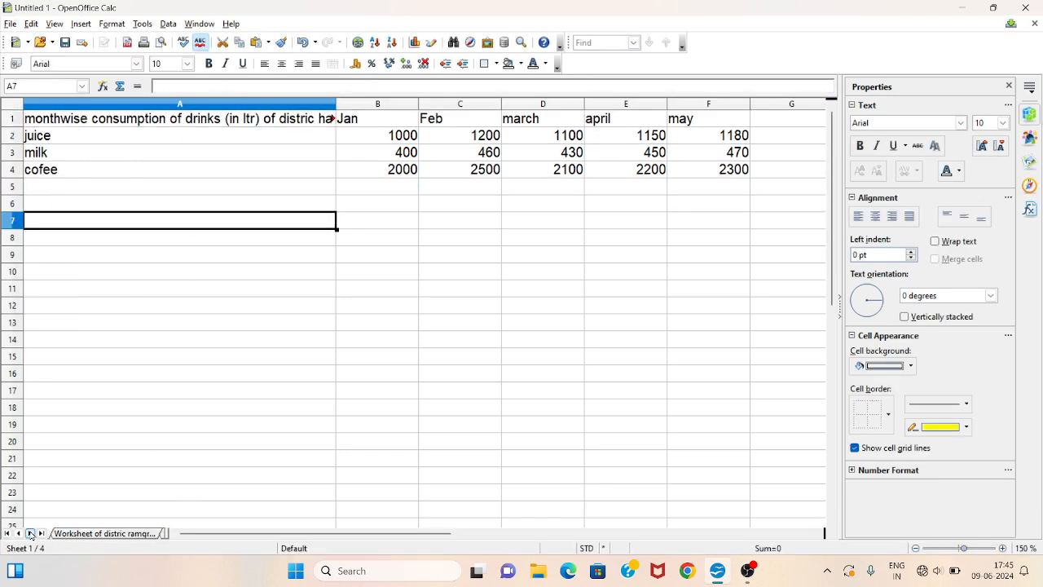
click(104, 534)
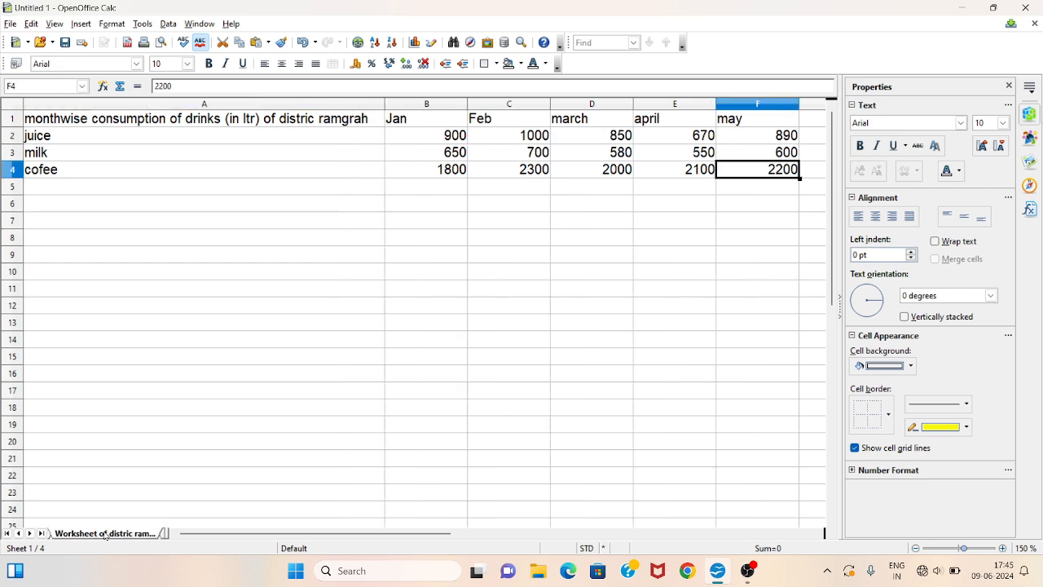
click(29, 533)
click(85, 534)
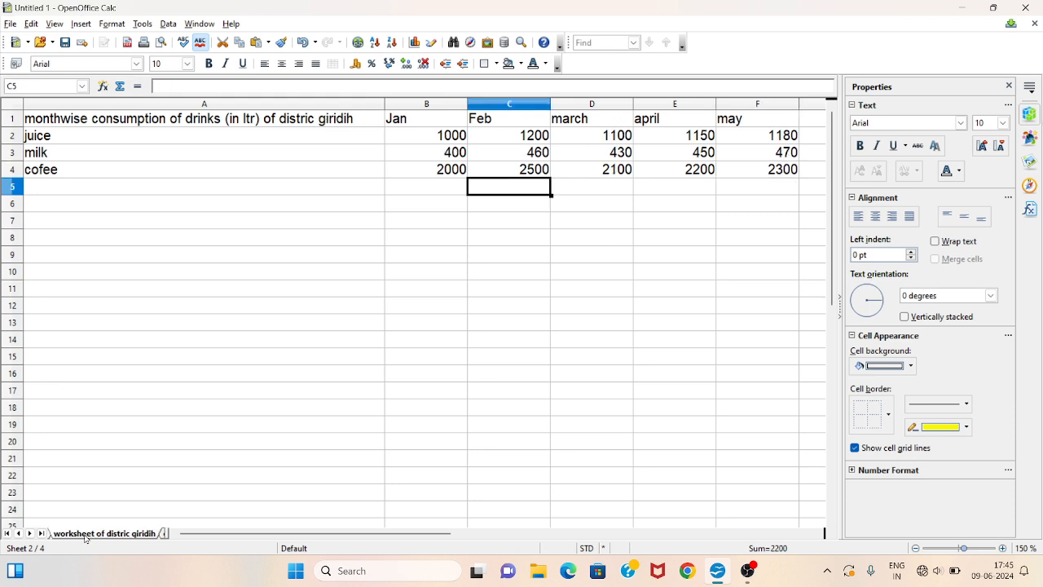
click(29, 533)
click(89, 534)
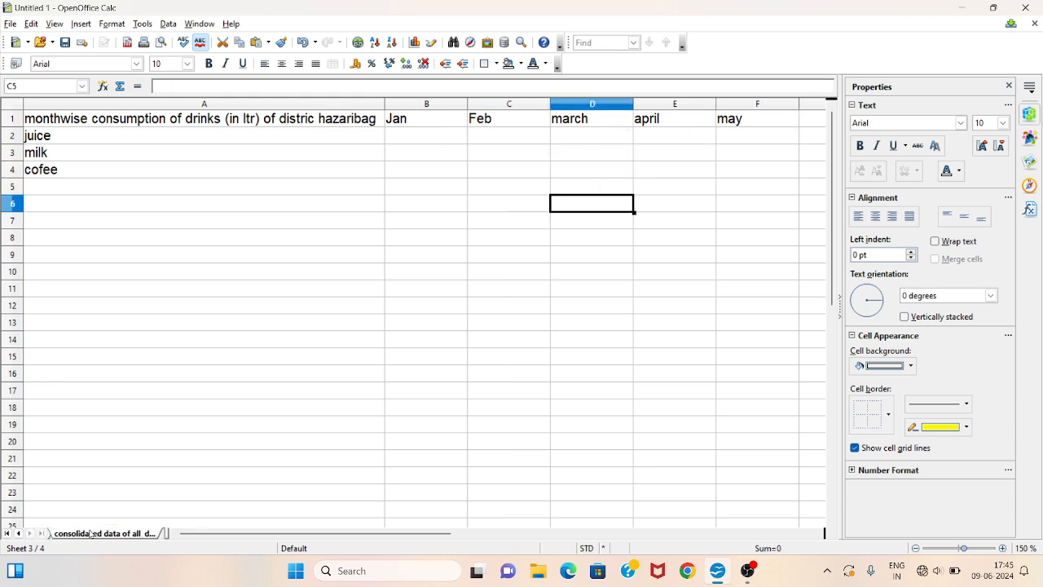
click(664, 187)
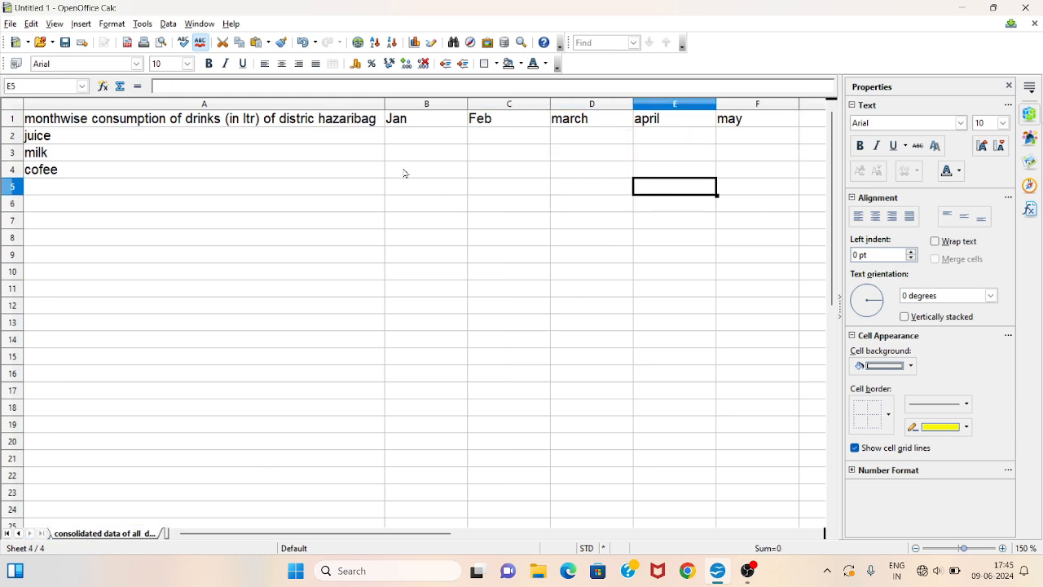
- Open the Consolidate dialog with cell A7 of the consolidated sheet as the output location
drag(419, 136, 729, 172)
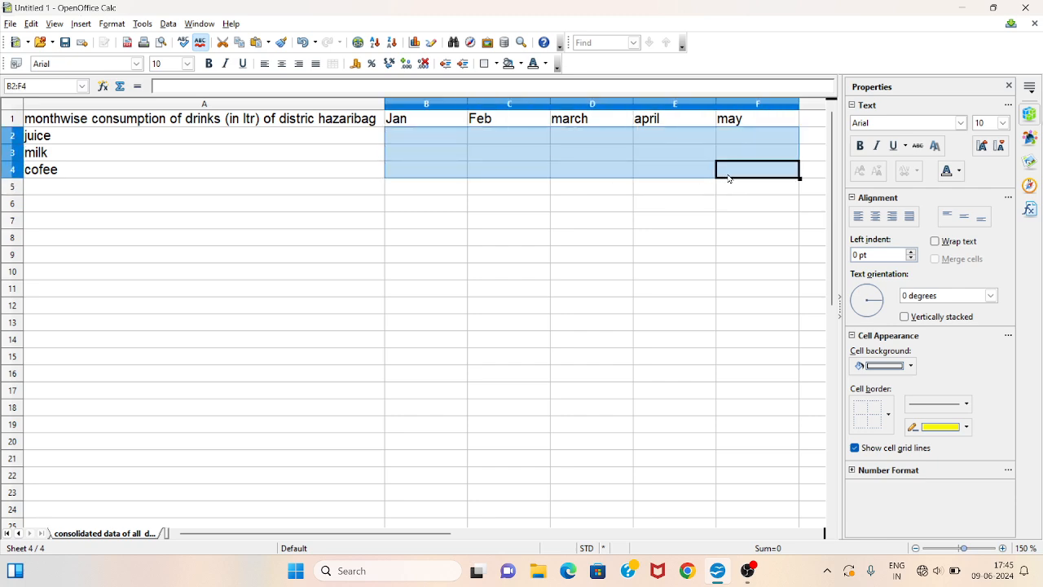
click(247, 224)
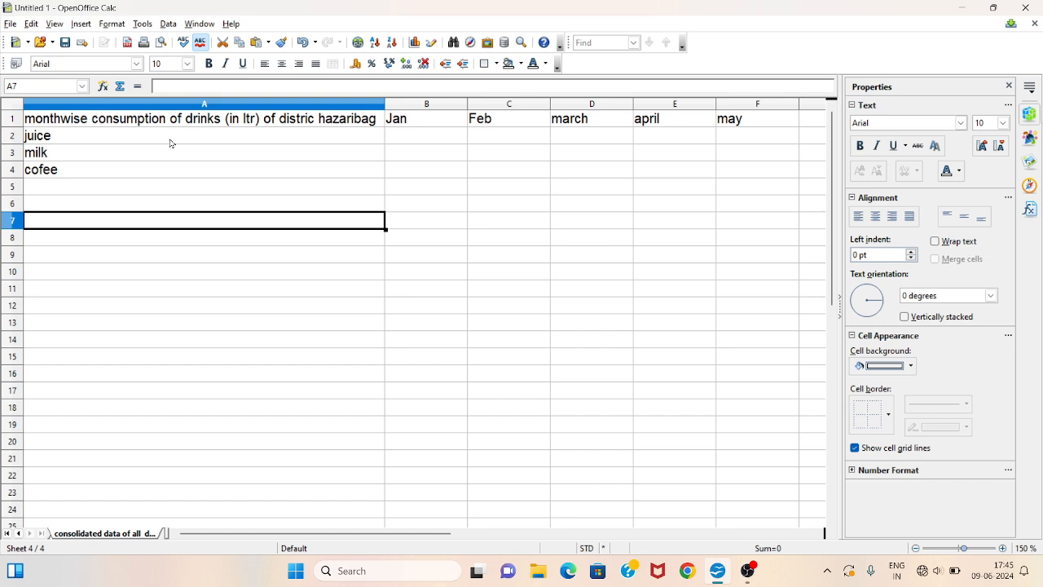
click(167, 24)
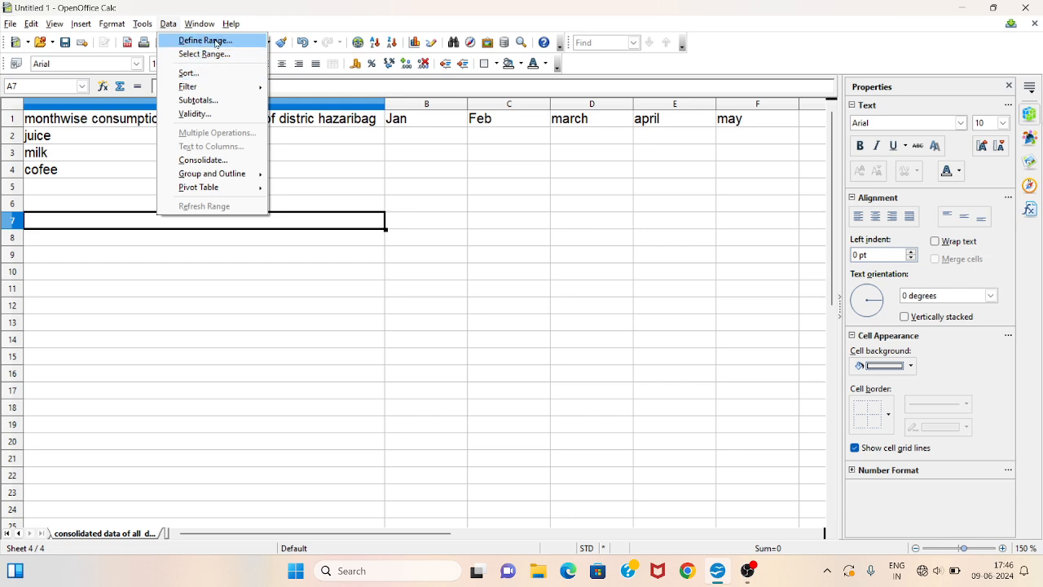
key(Left)
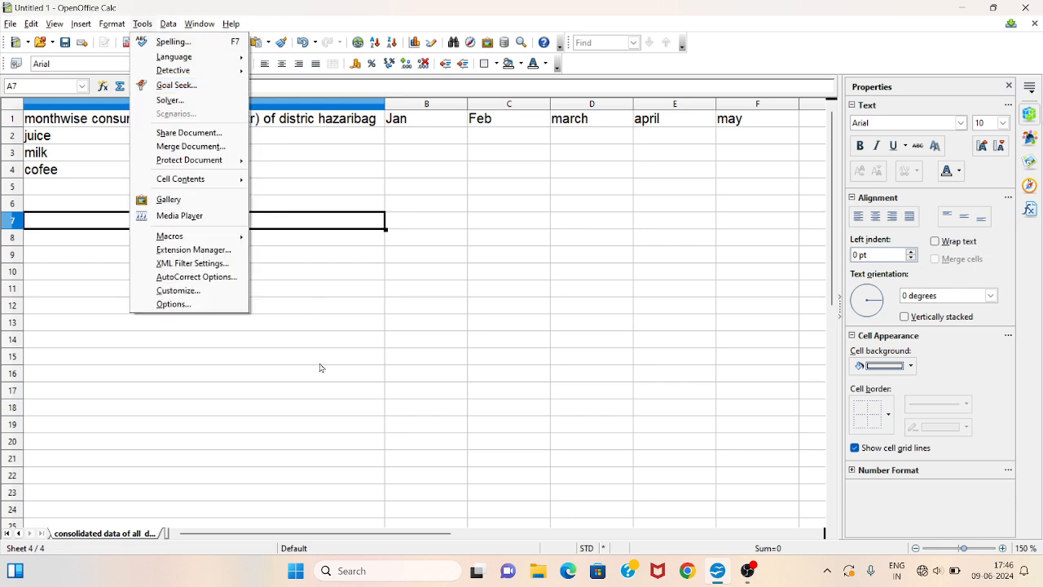
click(315, 305)
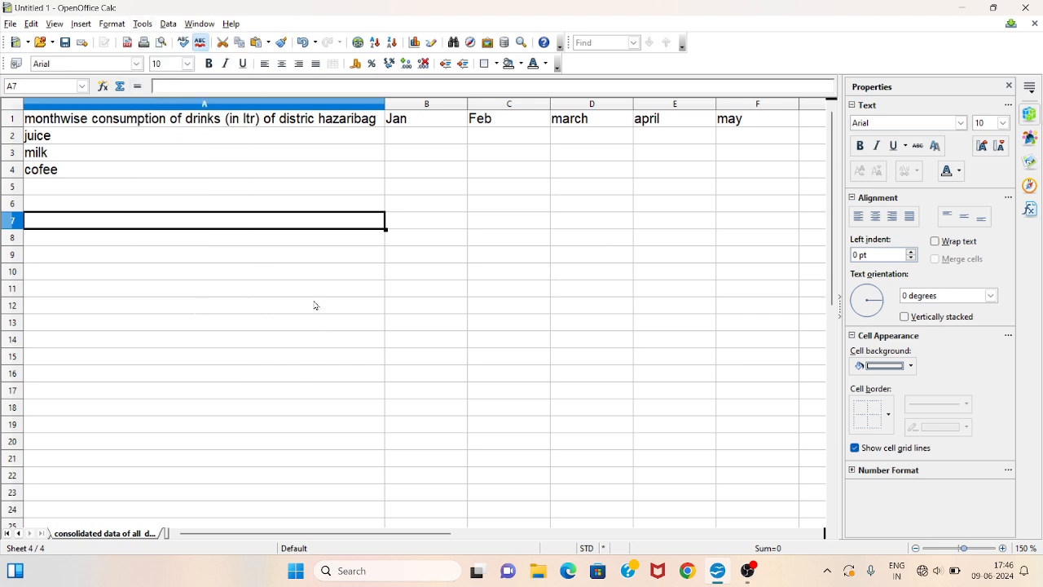
click(165, 23)
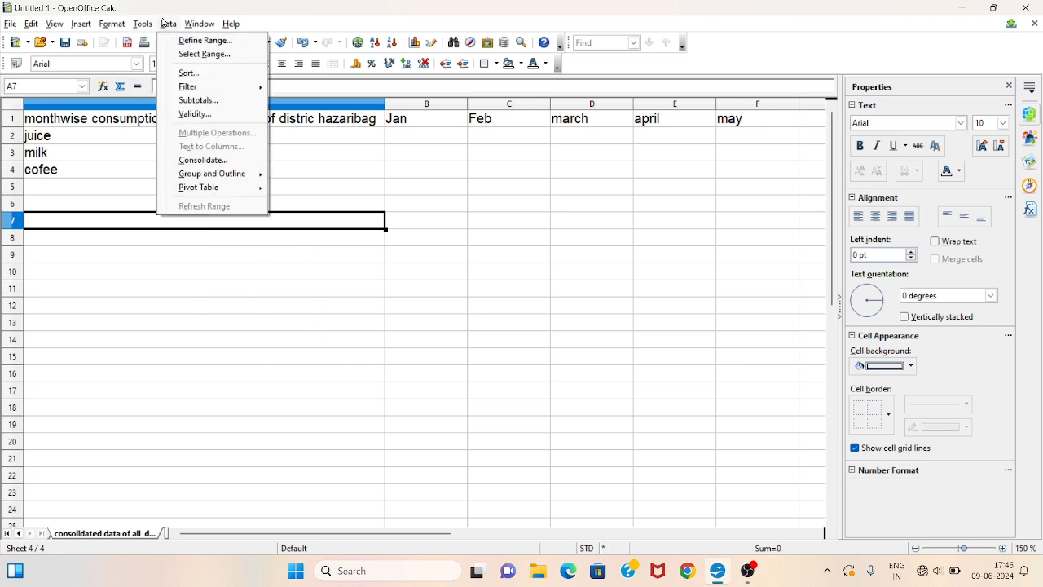
click(166, 23)
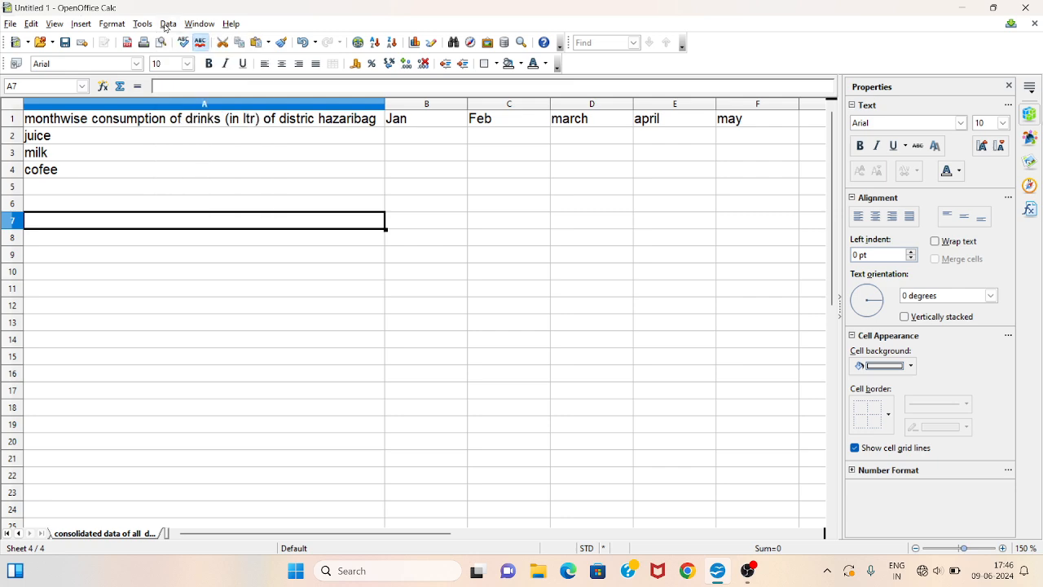
click(165, 24)
click(204, 161)
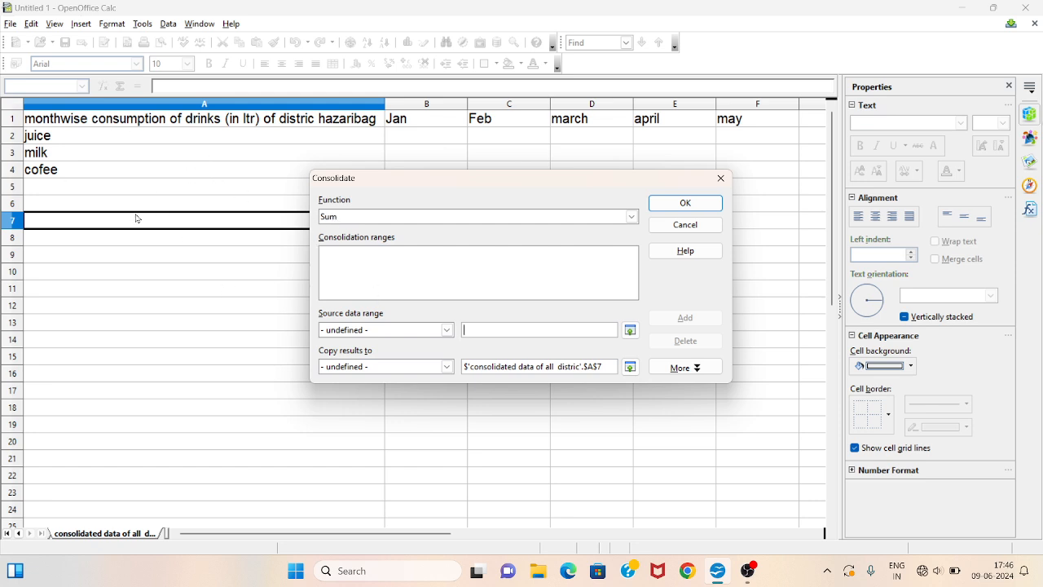
- Browse through the available consolidation functions and leave Sum selected
click(634, 216)
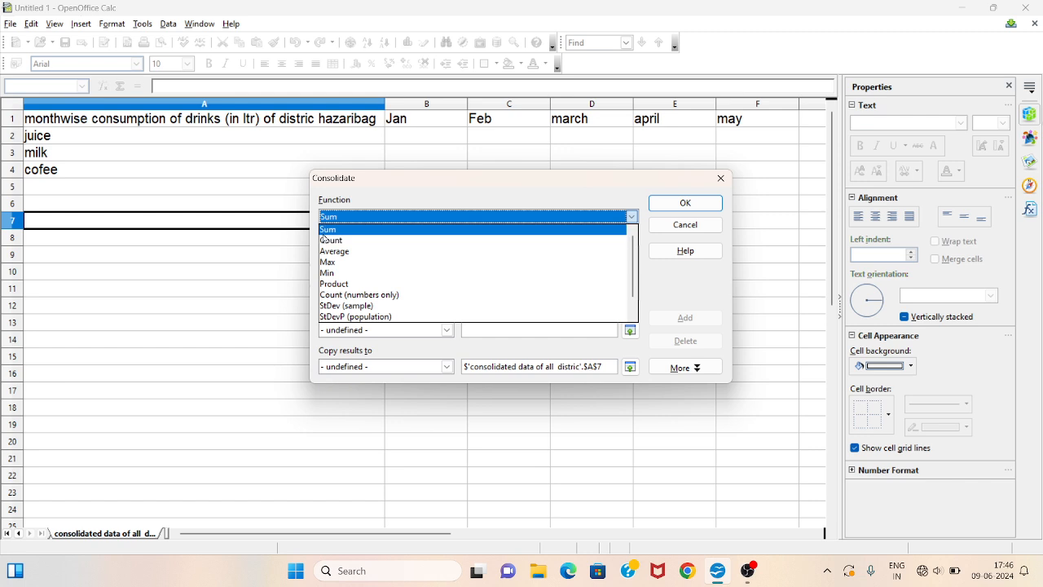
key(Down)
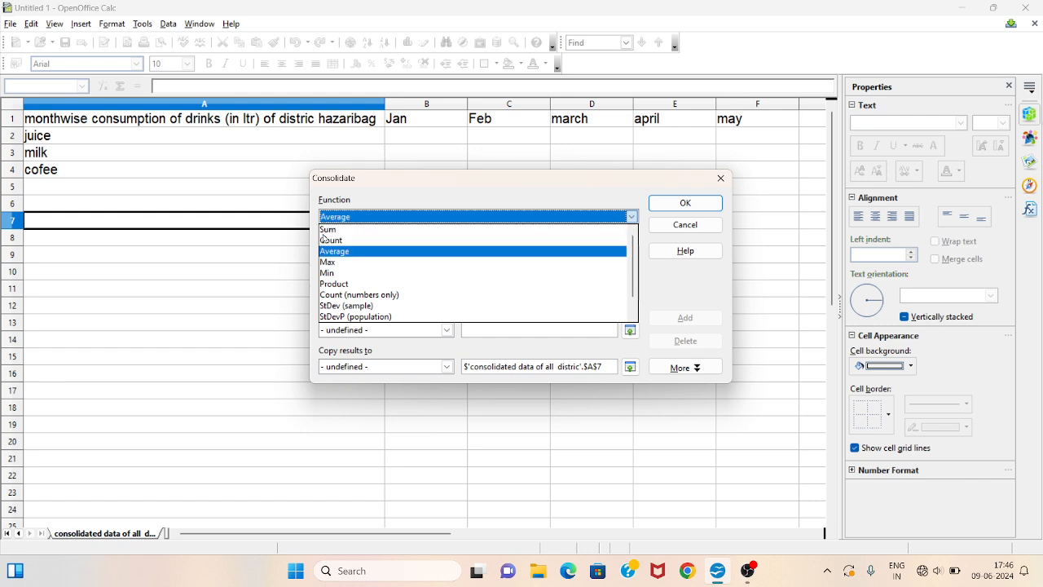
key(Down)
key(Down)
key(Down)
key(Down)
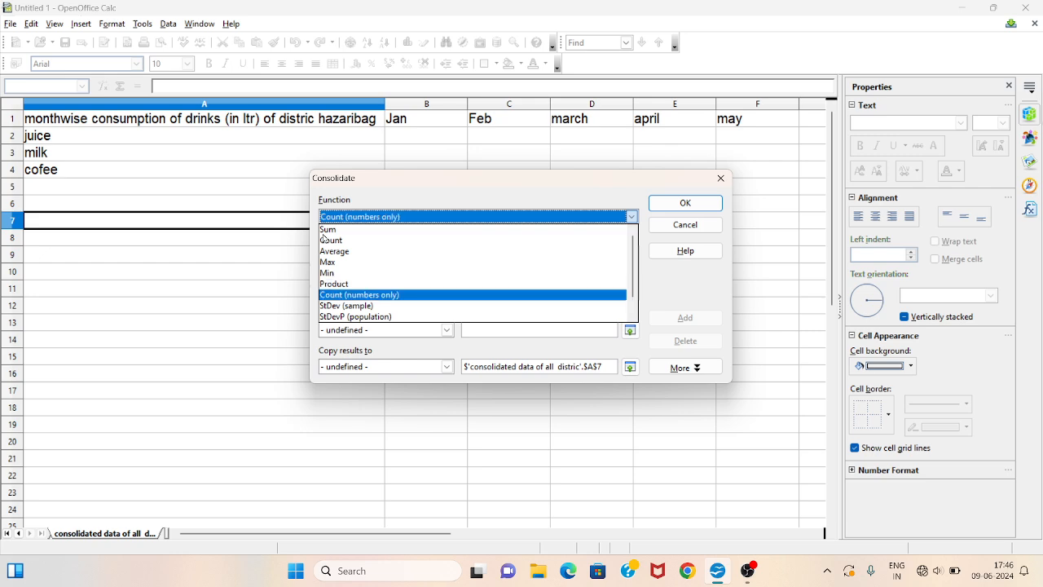
key(Down)
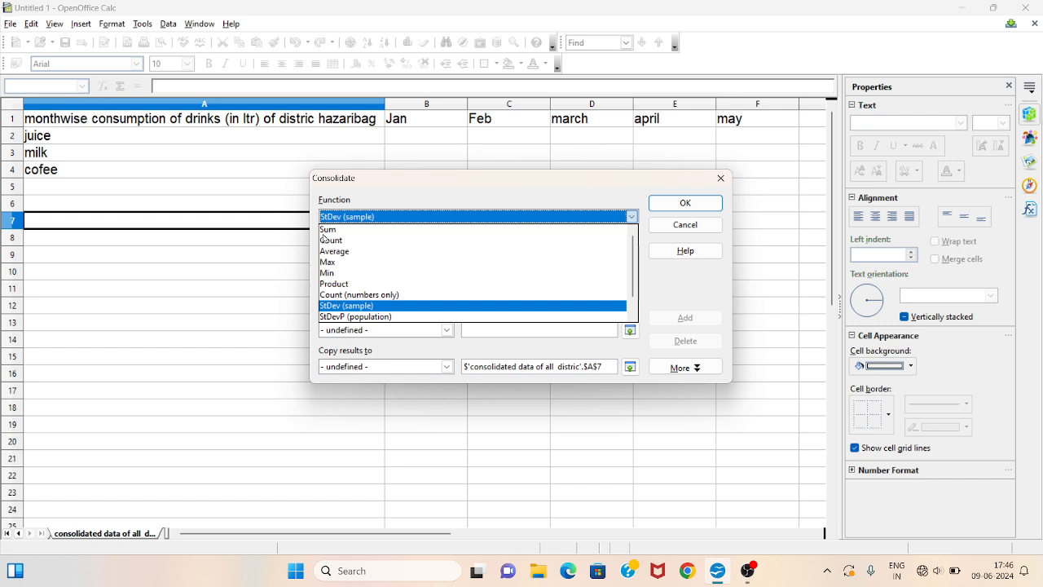
key(Down)
key(Down)
key(Down)
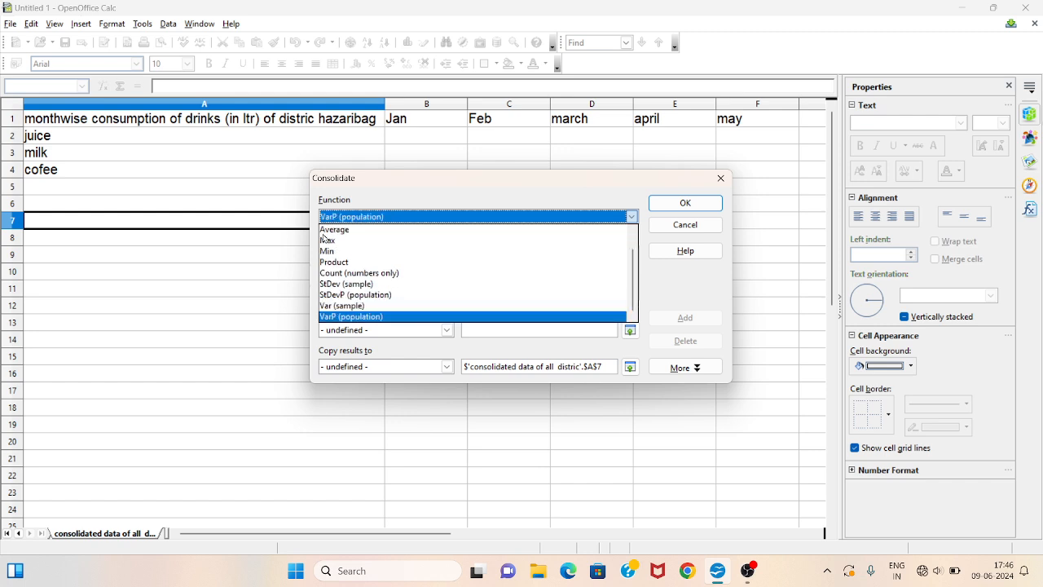
key(Up)
key(Up)
key(Up)
key(Up)
key(Up)
key(Up)
key(Up)
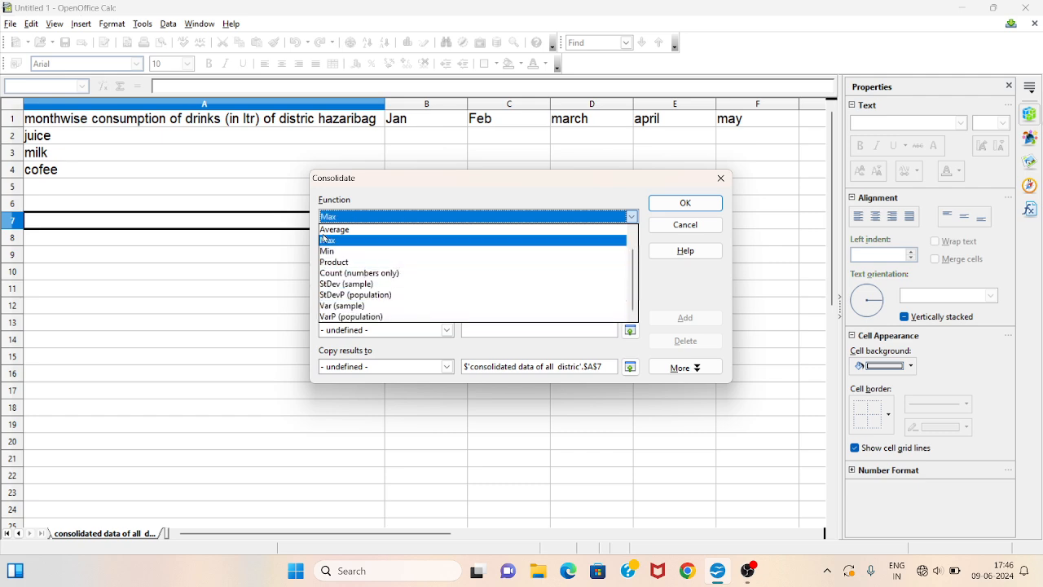
key(Up)
key(Up)
key(Up)
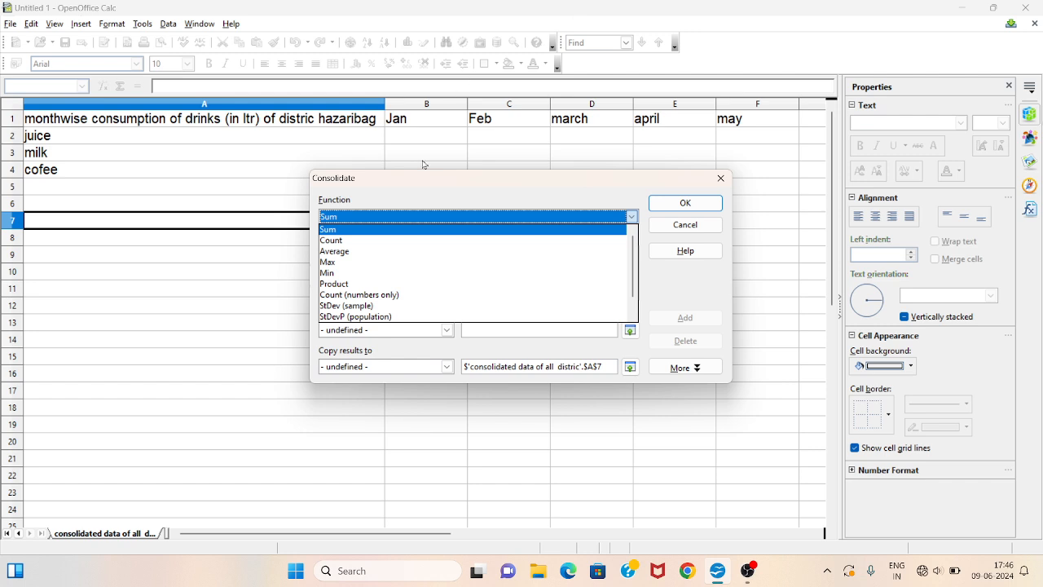
click(408, 233)
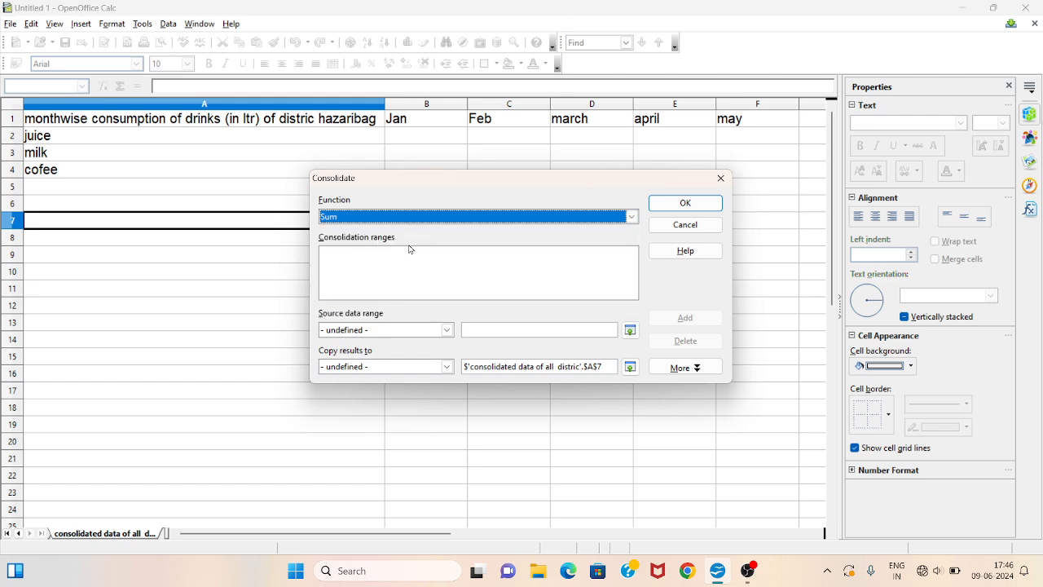
- Add the hazaribag sheet's B2:F4 values as the first consolidation range
drag(436, 180, 632, 181)
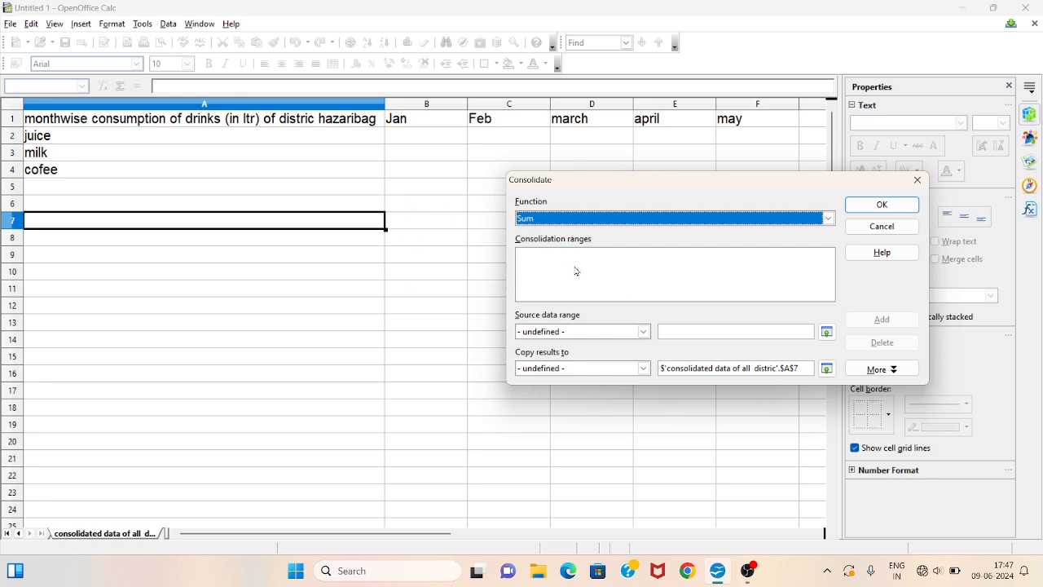
click(646, 332)
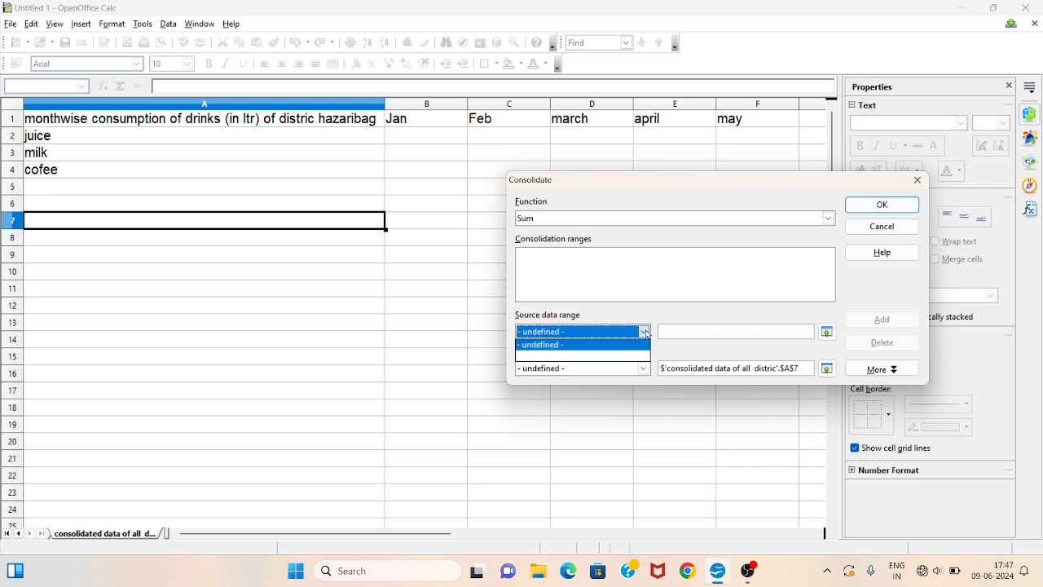
click(648, 333)
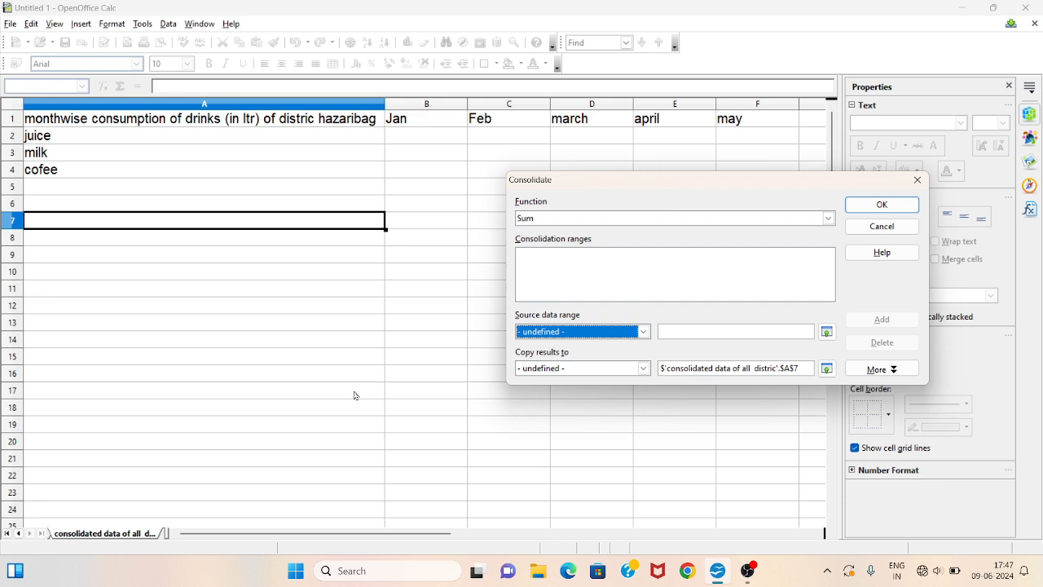
click(17, 534)
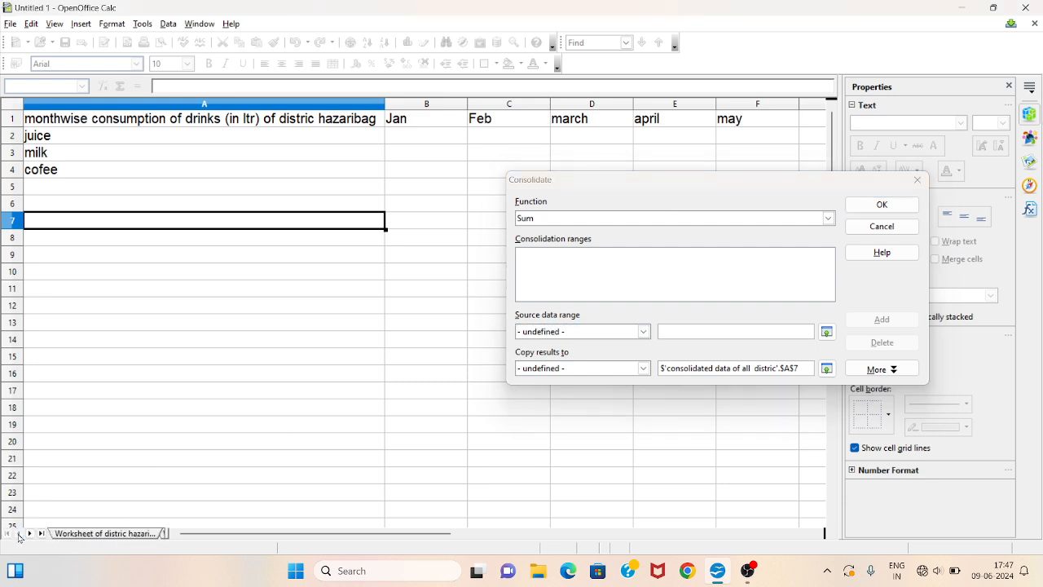
click(111, 535)
click(625, 189)
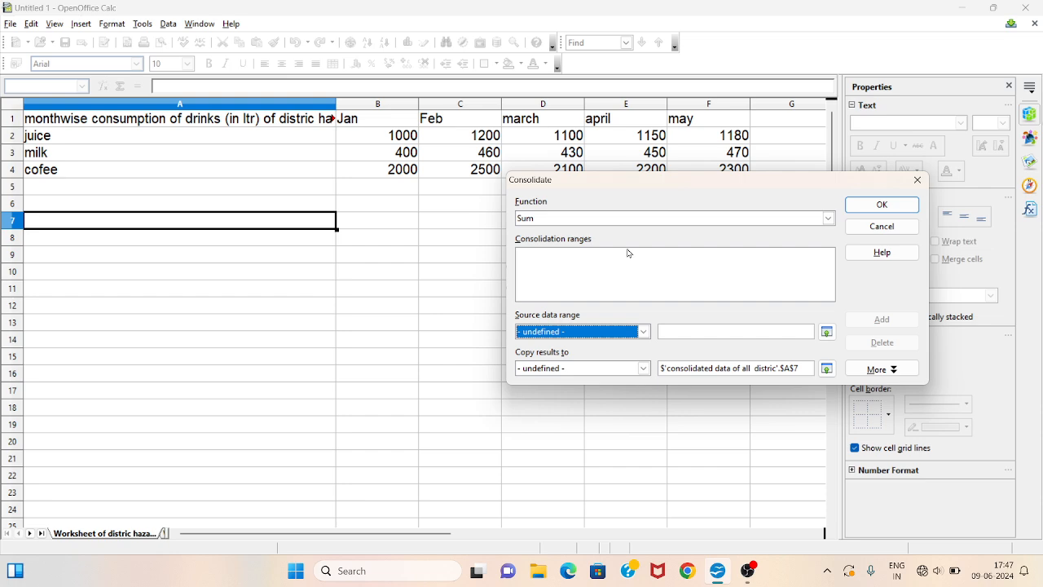
drag(633, 182, 640, 264)
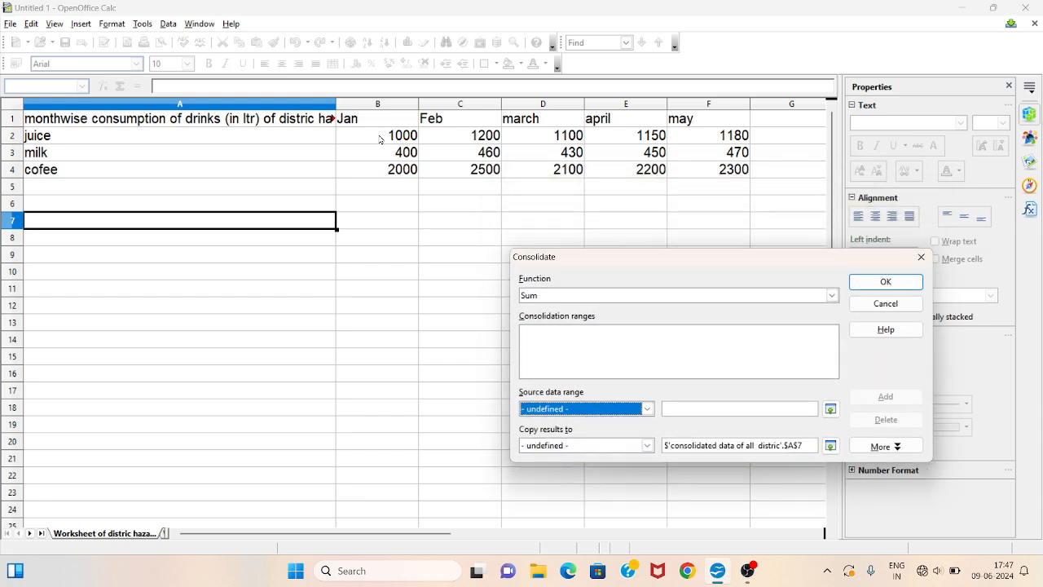
drag(383, 139, 730, 168)
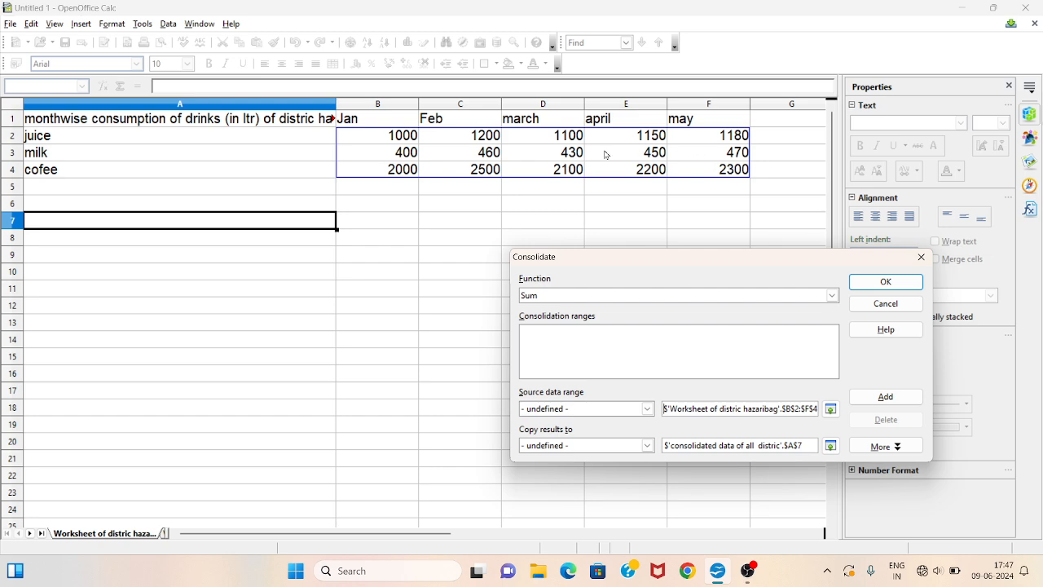
click(897, 394)
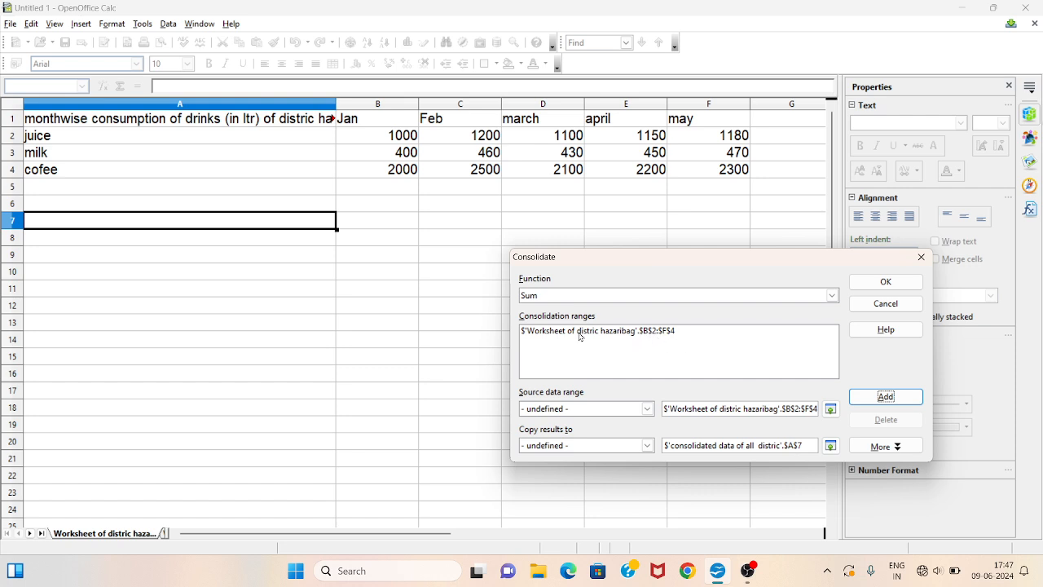
- Add the ramgrah sheet's B2:F4 values as a second consolidation range
click(29, 533)
click(96, 534)
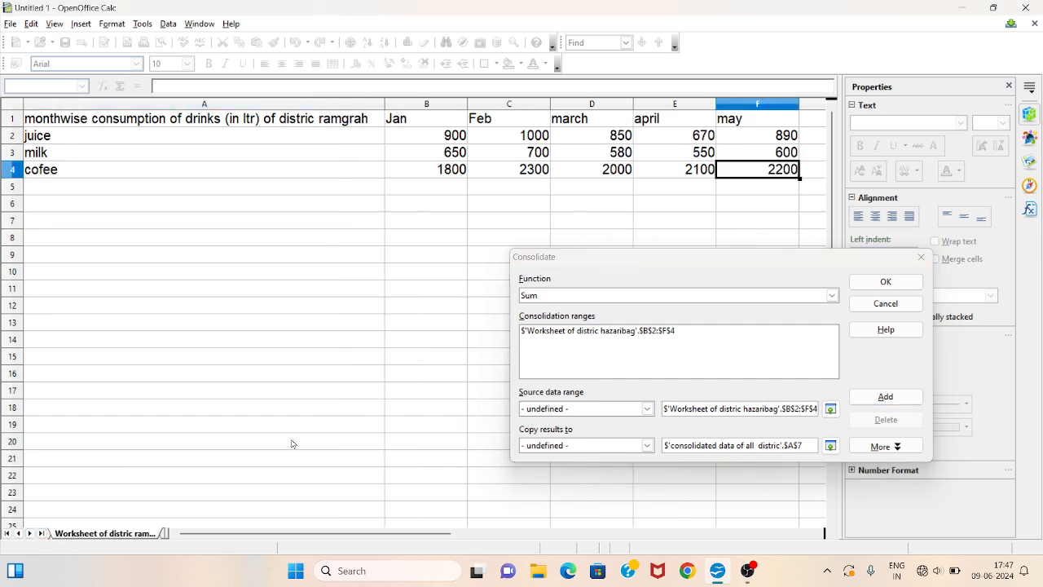
drag(429, 143, 740, 171)
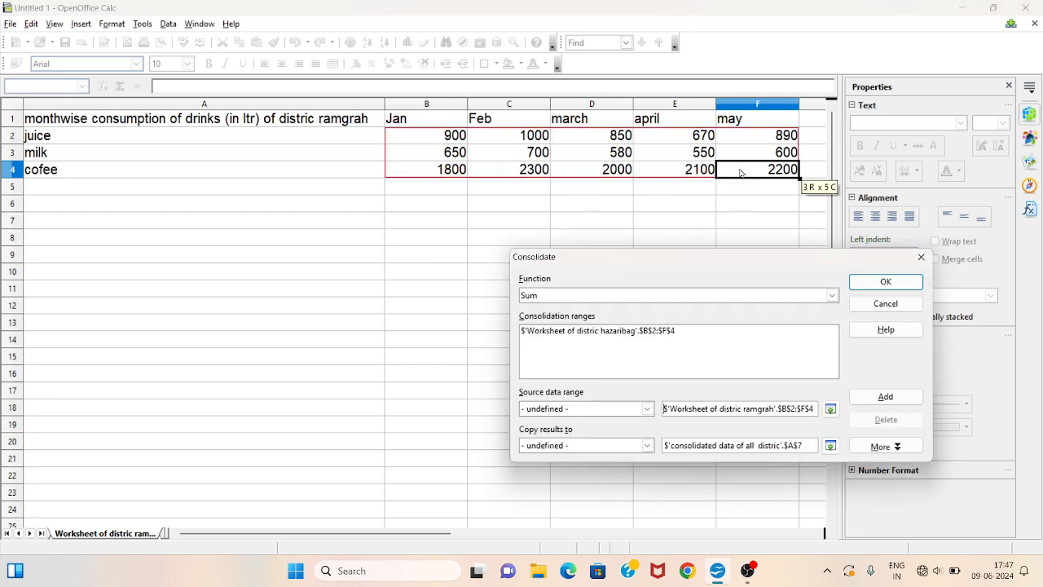
click(870, 397)
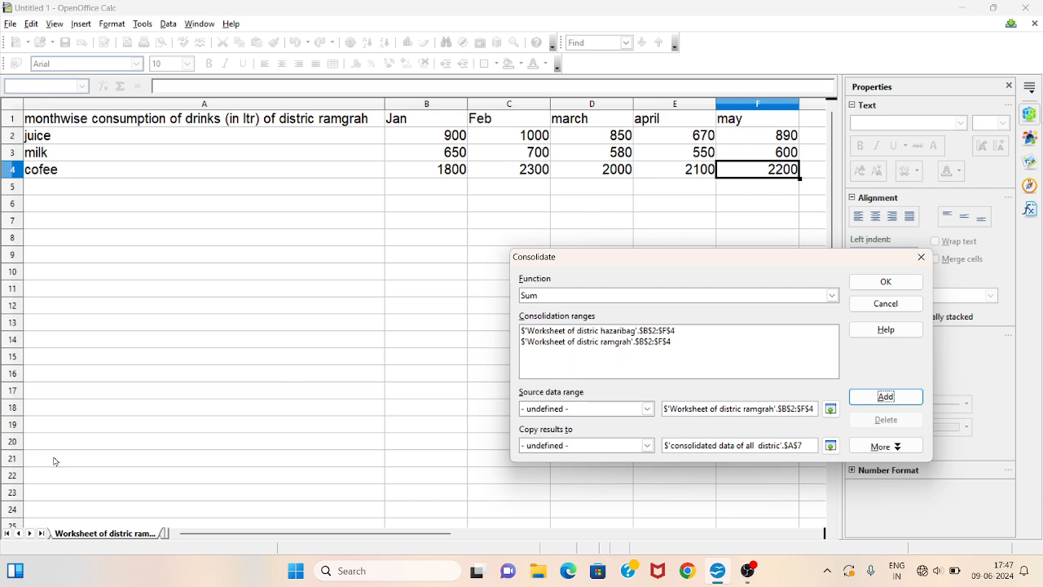
- Add the giridih sheet's B2:F4 values as a third consolidation range
click(31, 533)
click(92, 534)
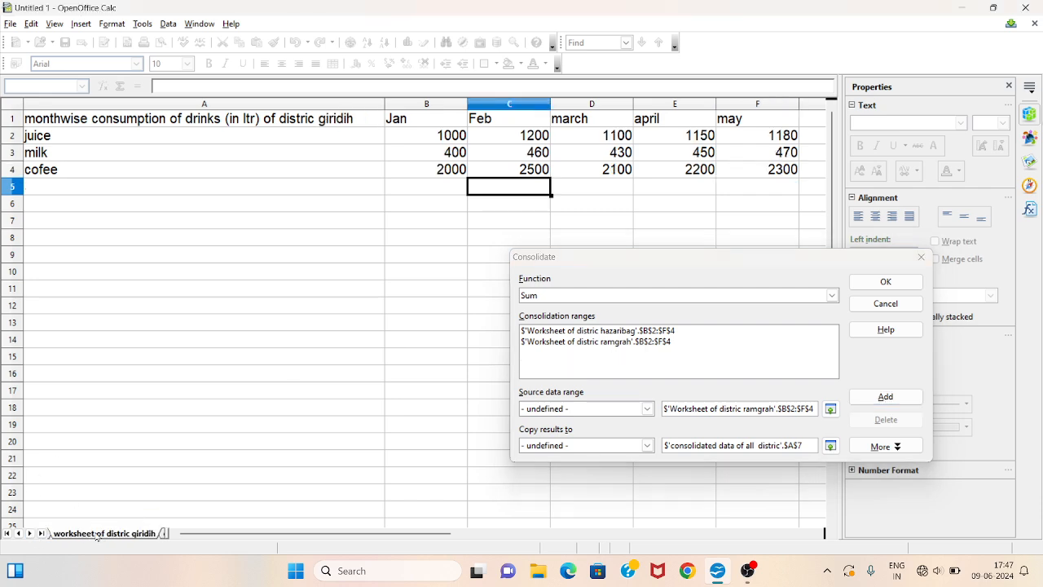
drag(436, 141, 755, 176)
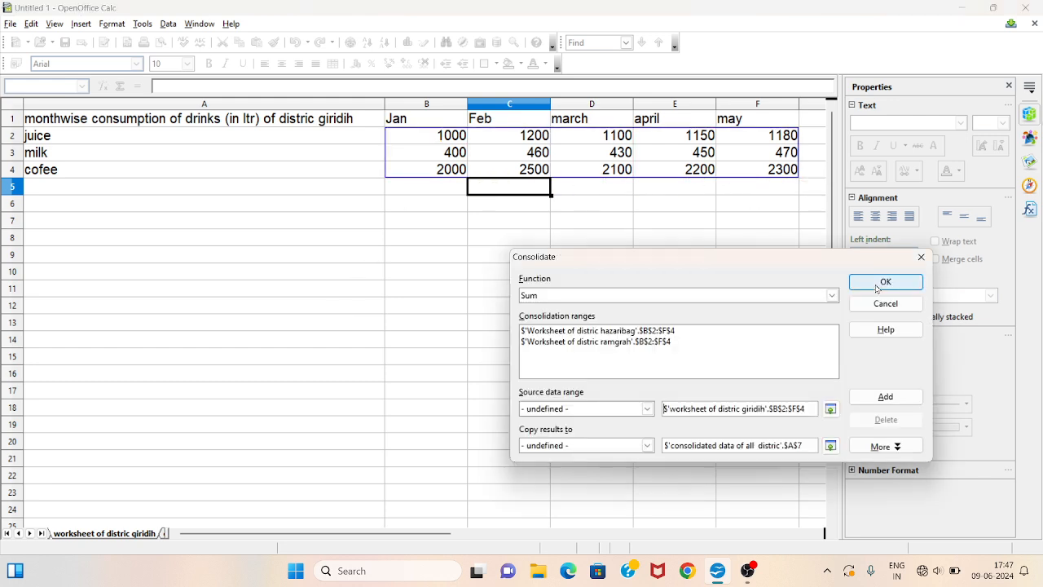
click(882, 396)
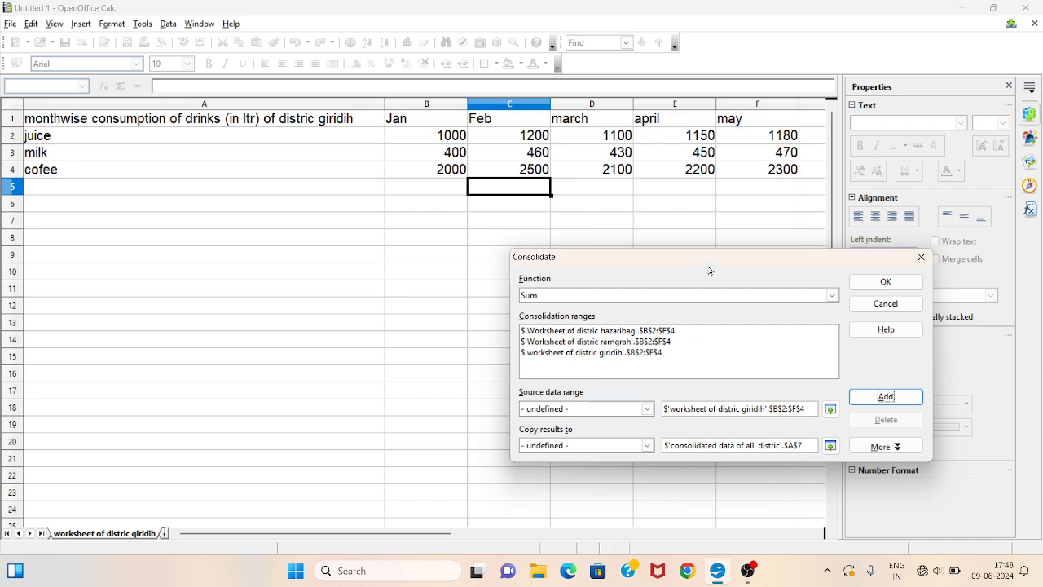
- Return to the consolidated sheet and run the Sum consolidation into A7
drag(709, 264, 695, 284)
click(42, 533)
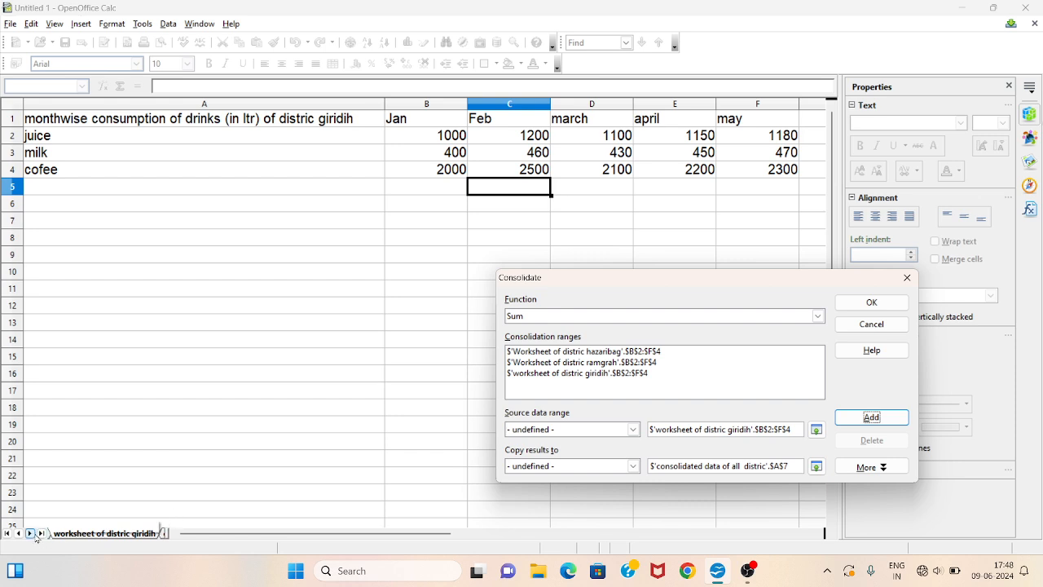
click(91, 533)
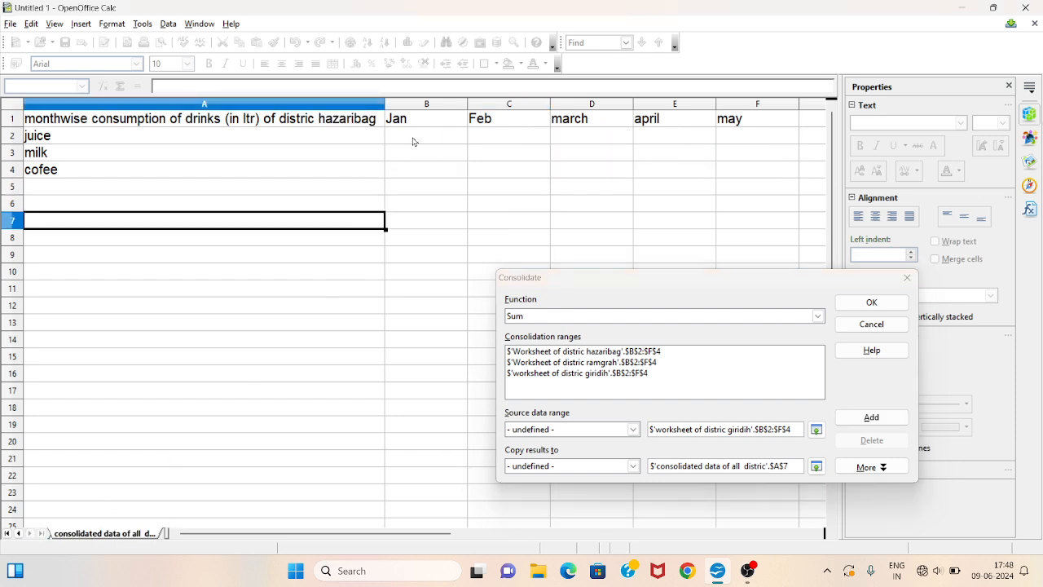
drag(416, 134, 738, 175)
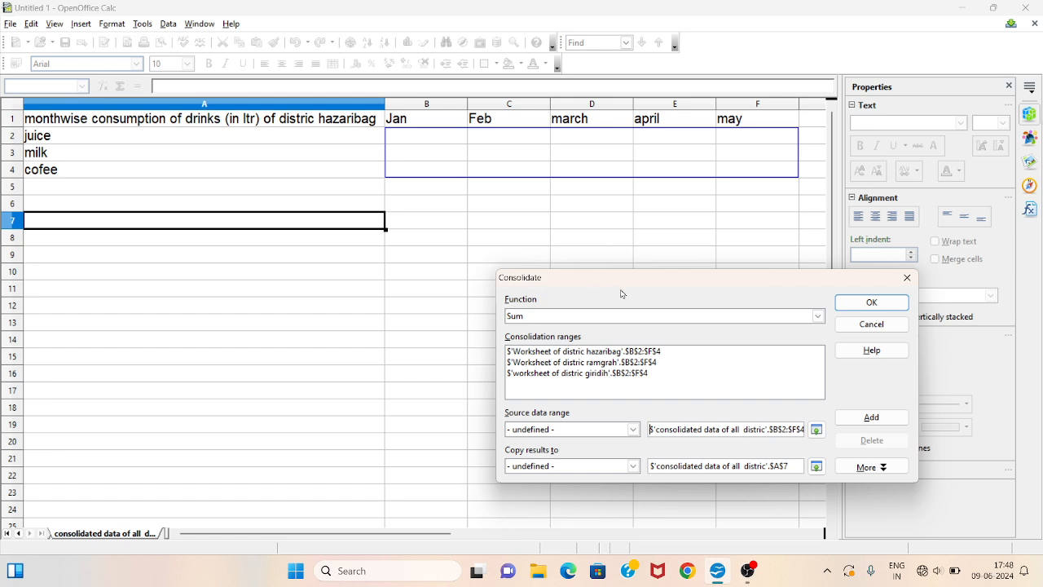
click(860, 307)
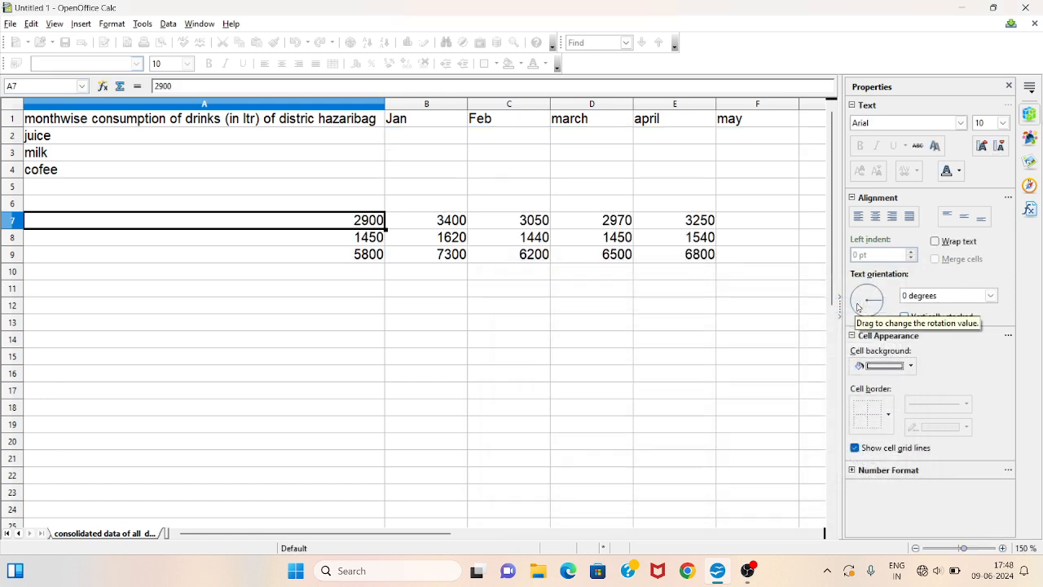
click(417, 226)
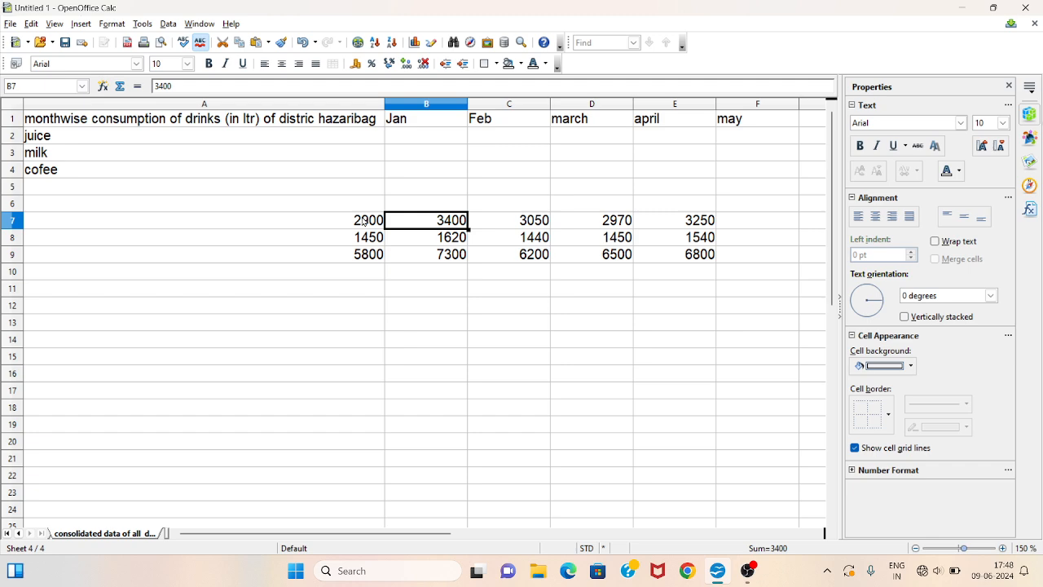
- Undo the consolidation at A7 and rerun the Sum consolidation of the three district ranges with results copied to B2
key(ctrl+z)
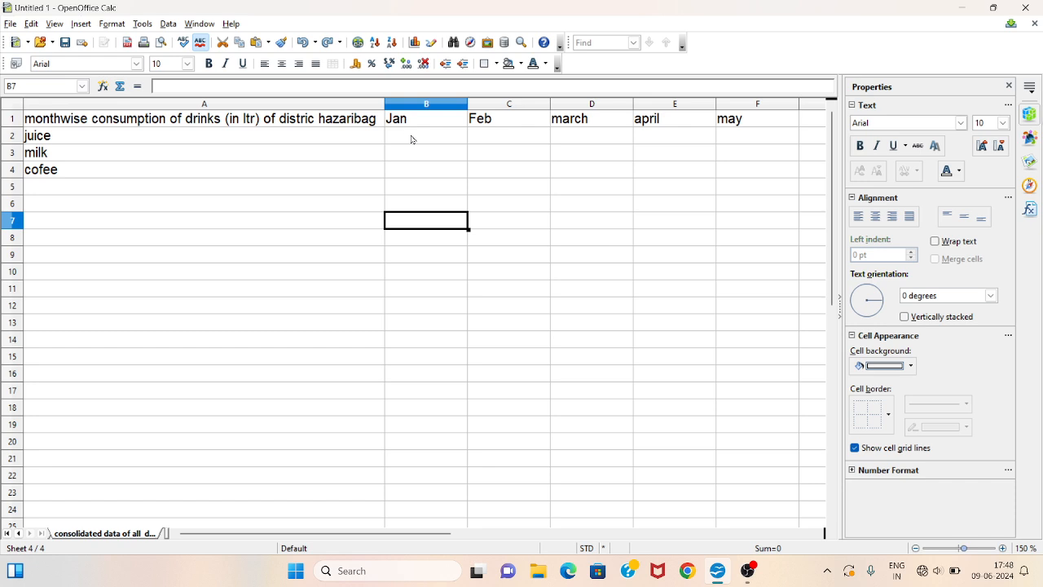
click(413, 139)
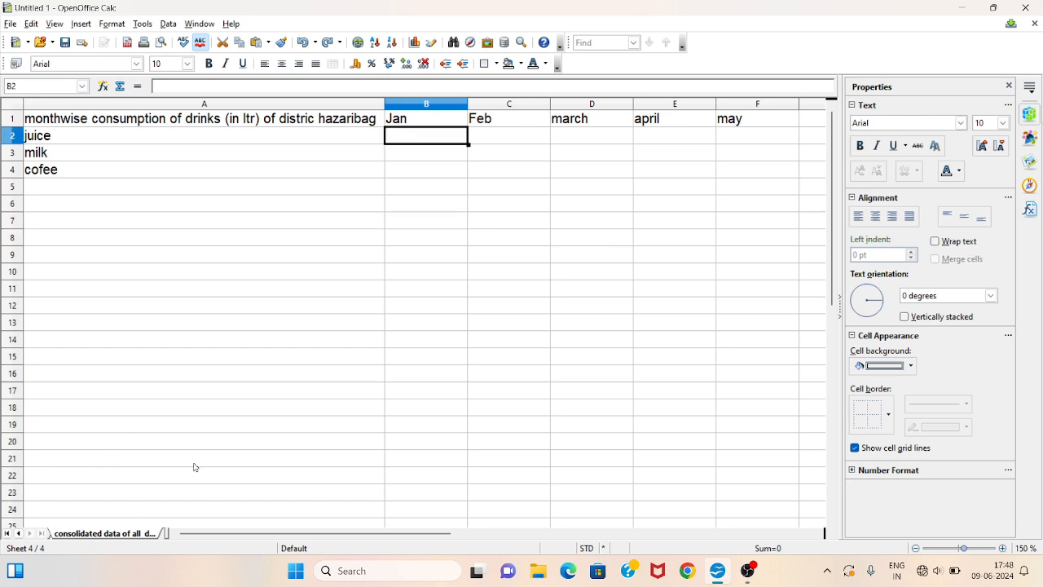
click(168, 23)
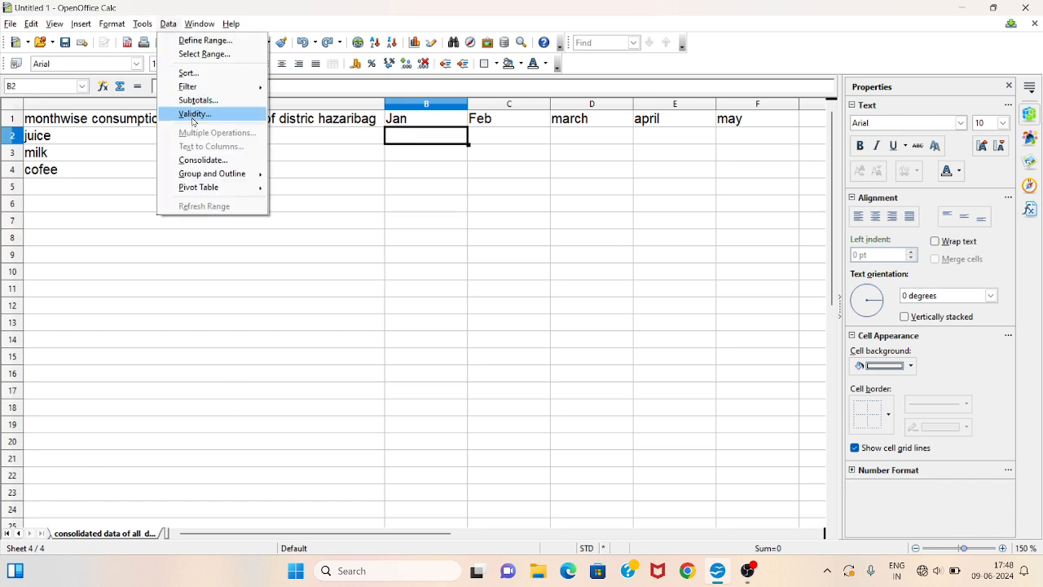
click(205, 160)
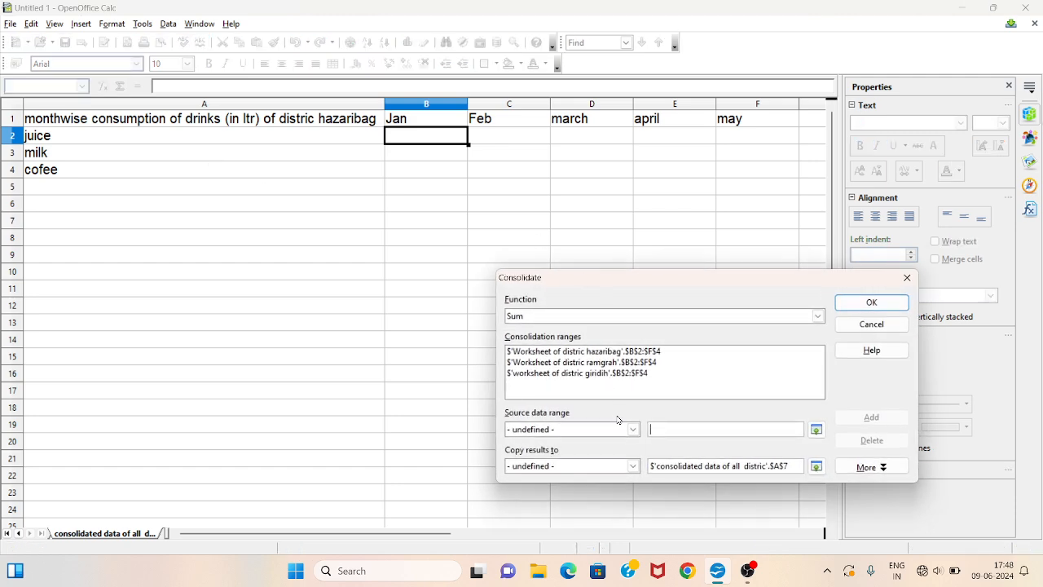
click(693, 466)
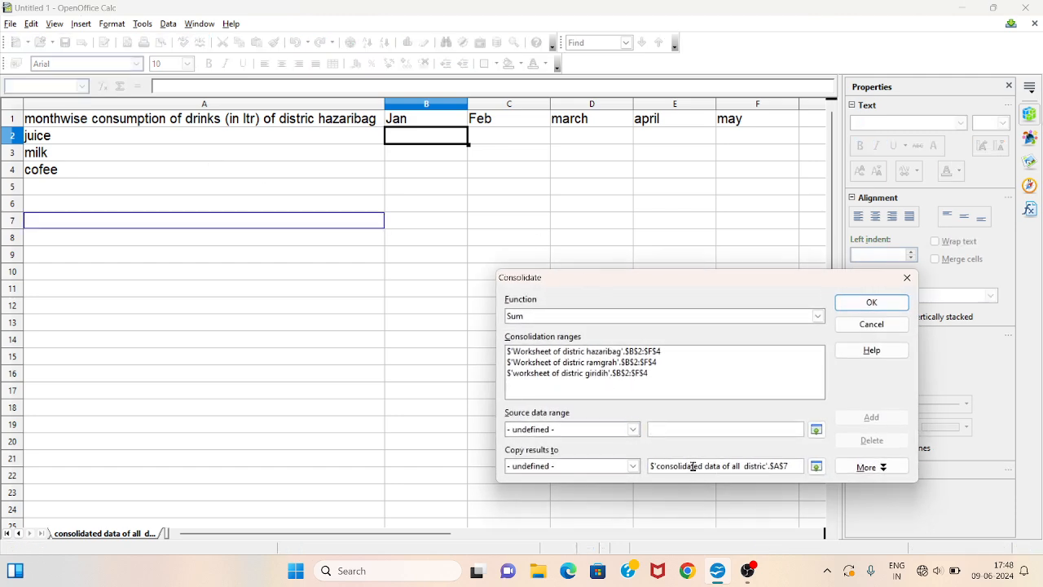
double_click(692, 466)
drag(432, 137, 731, 166)
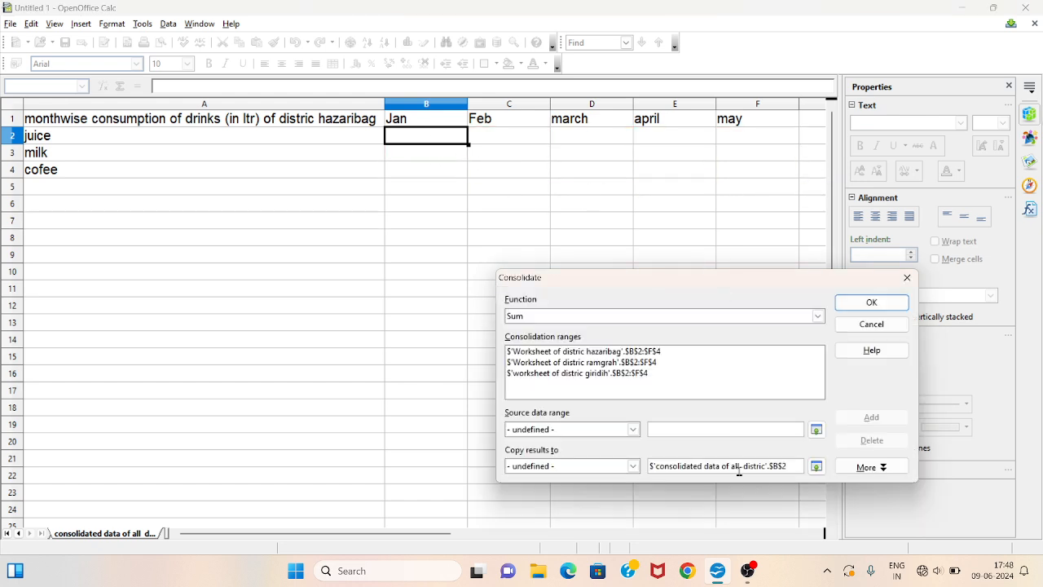
click(871, 302)
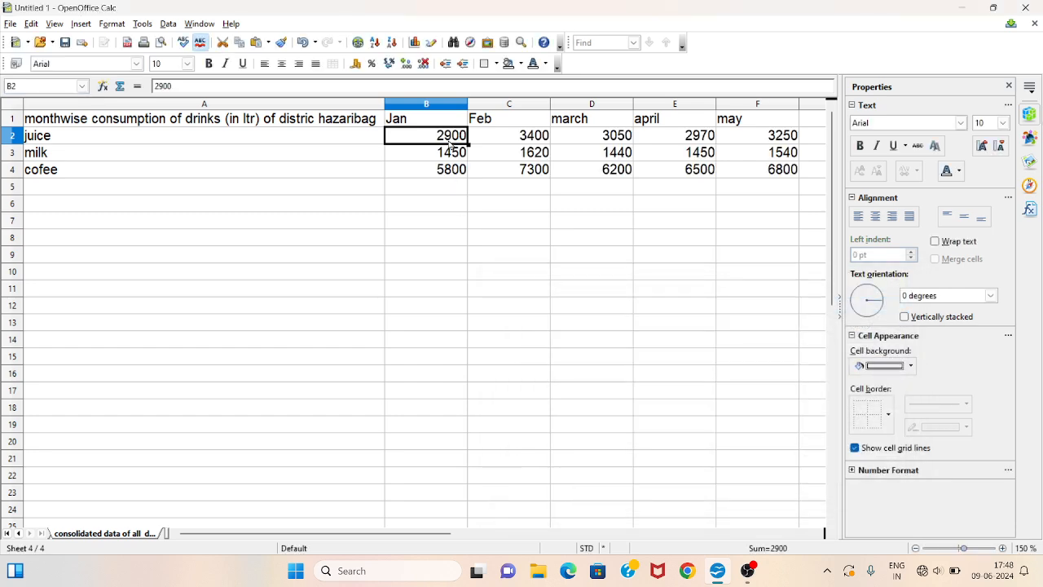
- Flip through the hazaribag, ramgrah and giridih sheets to compare their values with the consolidated totals
click(18, 534)
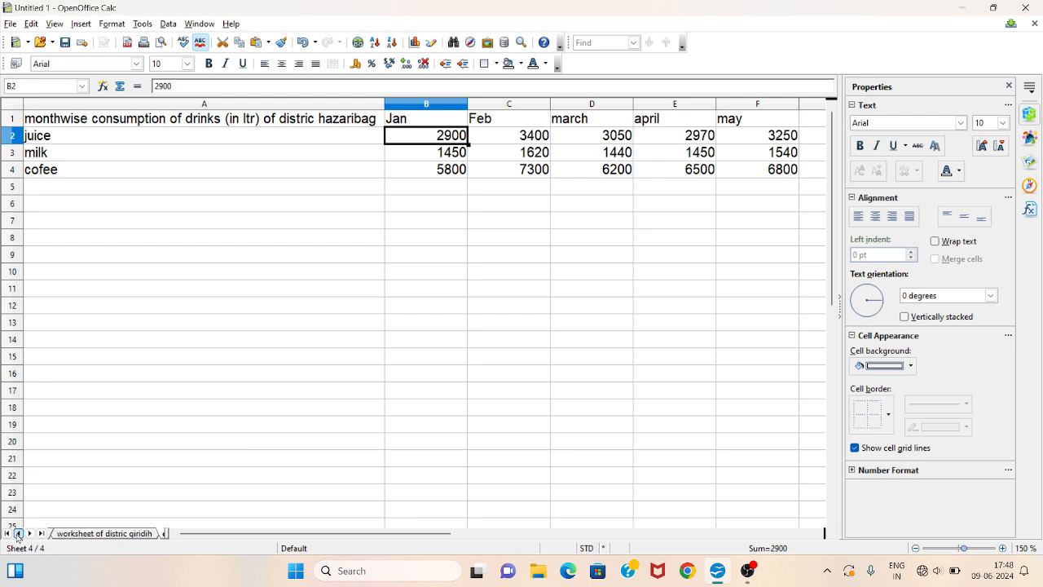
click(18, 534)
click(18, 534)
click(89, 533)
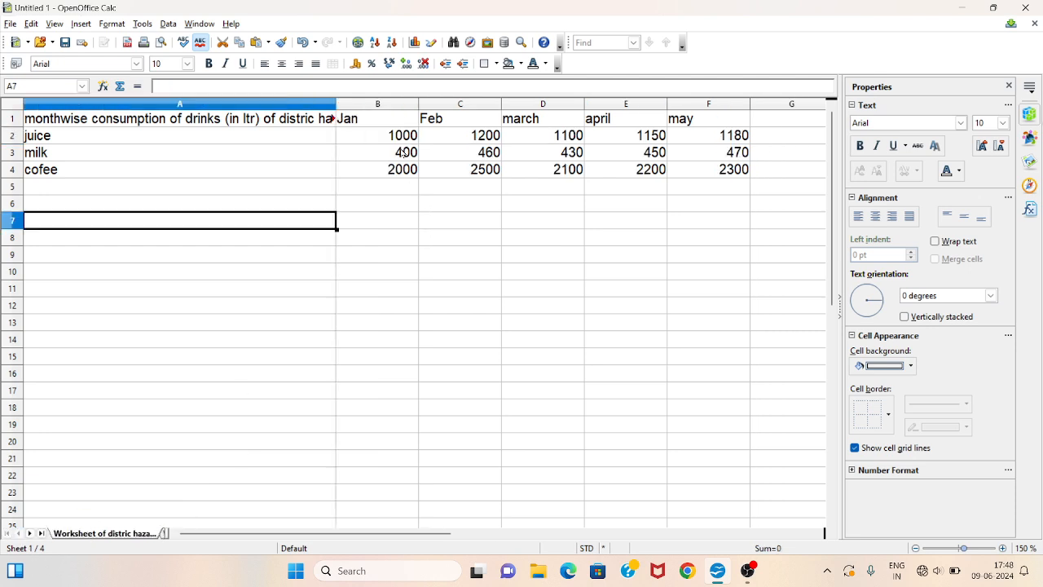
click(81, 137)
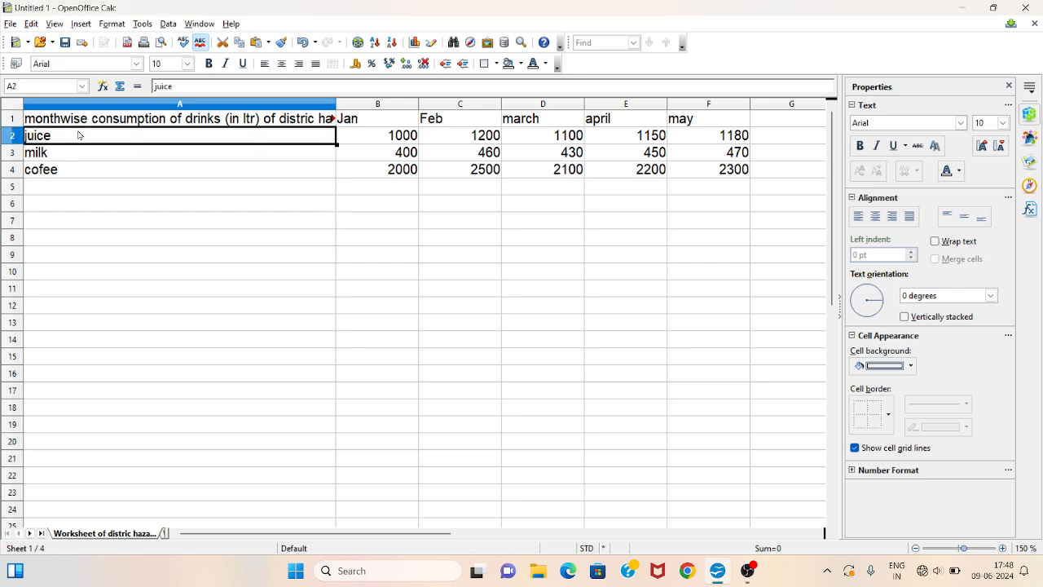
click(378, 126)
click(379, 140)
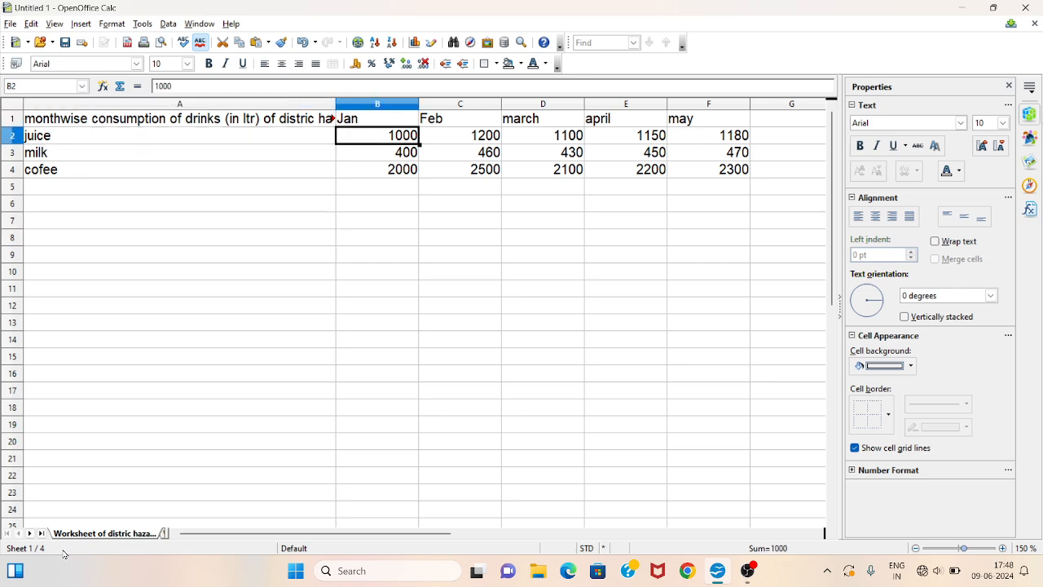
click(29, 532)
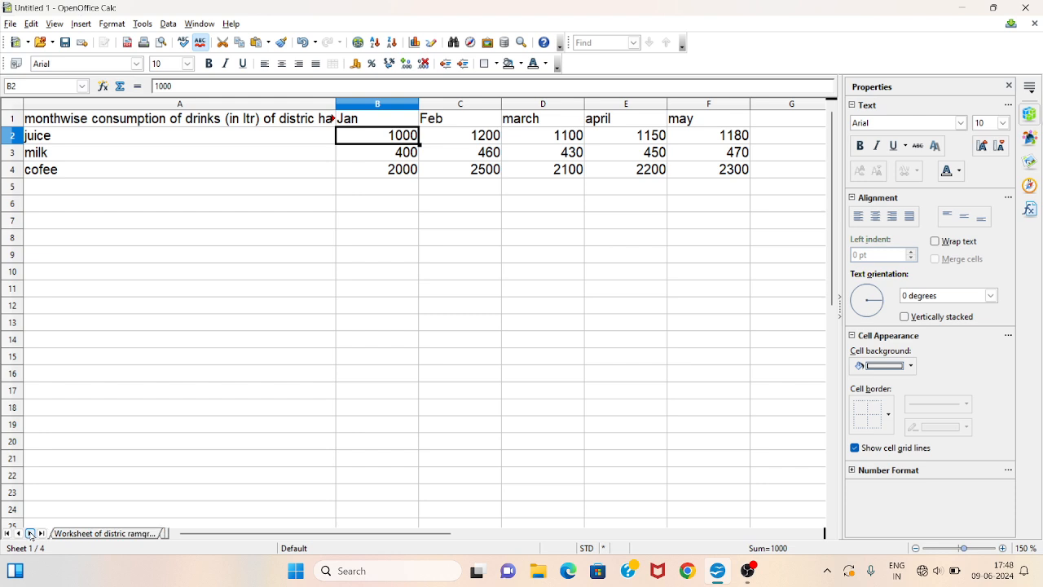
click(88, 533)
click(305, 133)
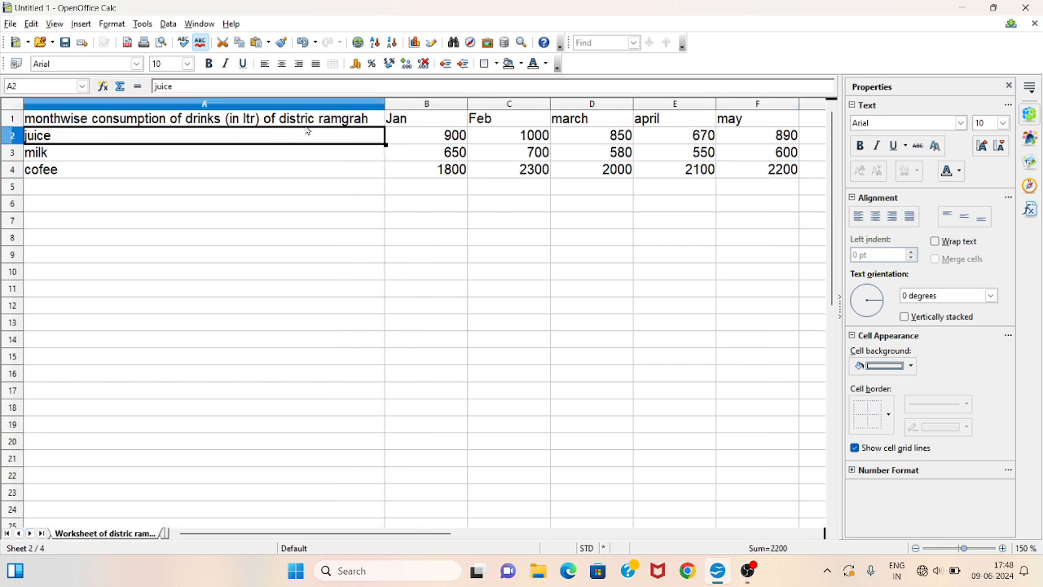
click(424, 138)
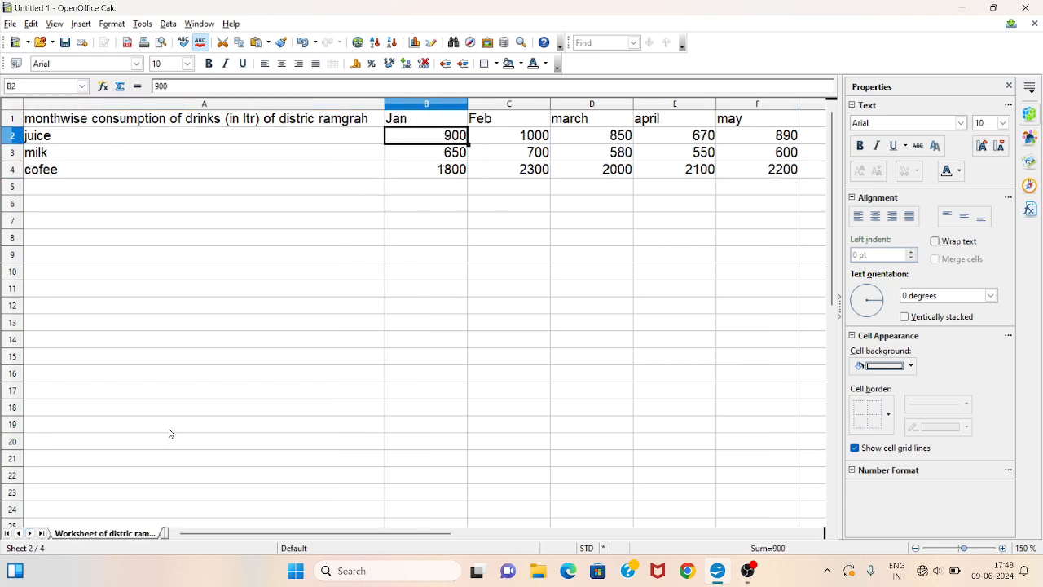
click(29, 533)
click(98, 533)
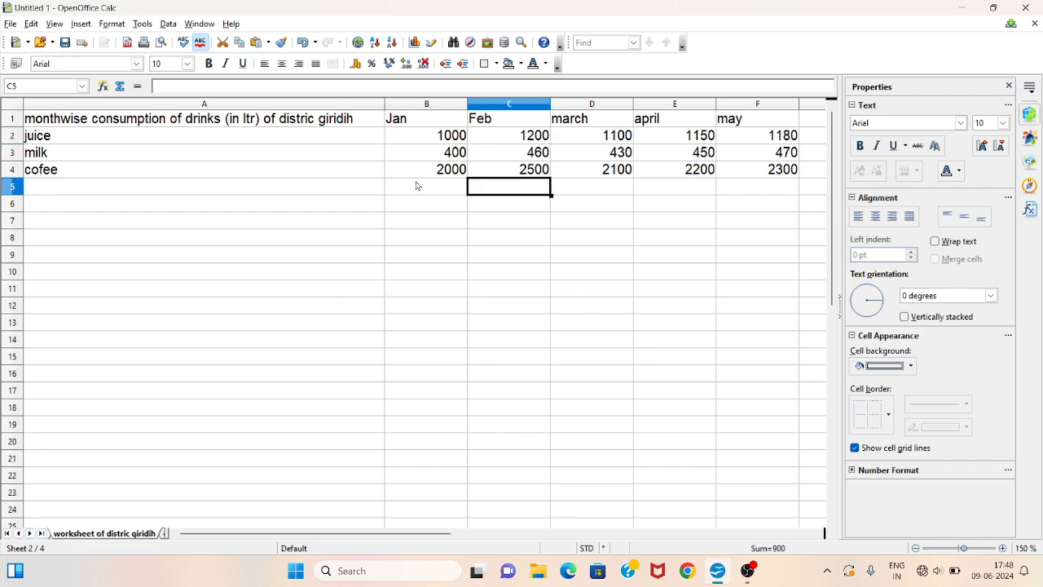
click(434, 137)
click(30, 533)
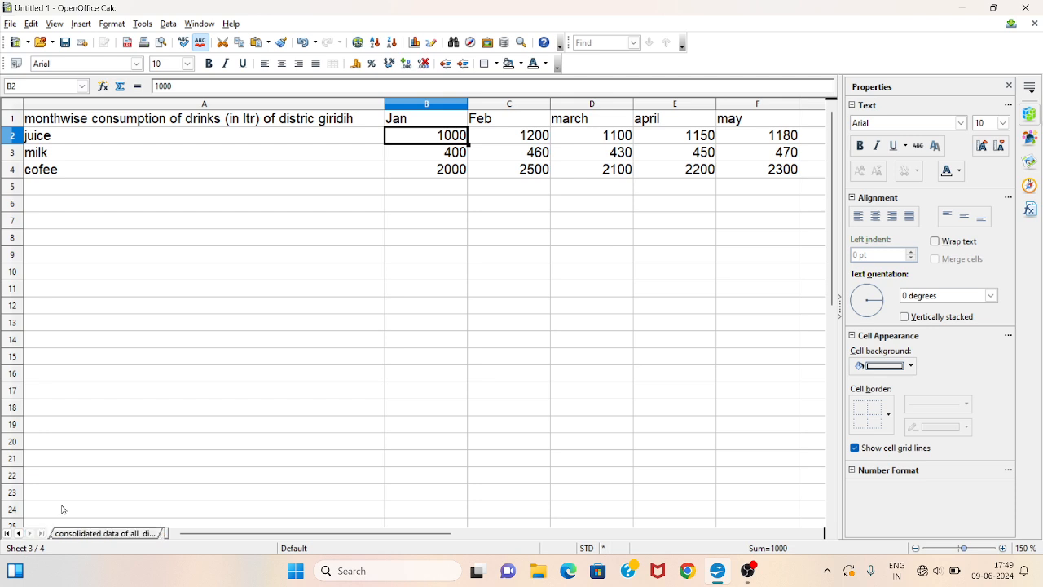
click(90, 534)
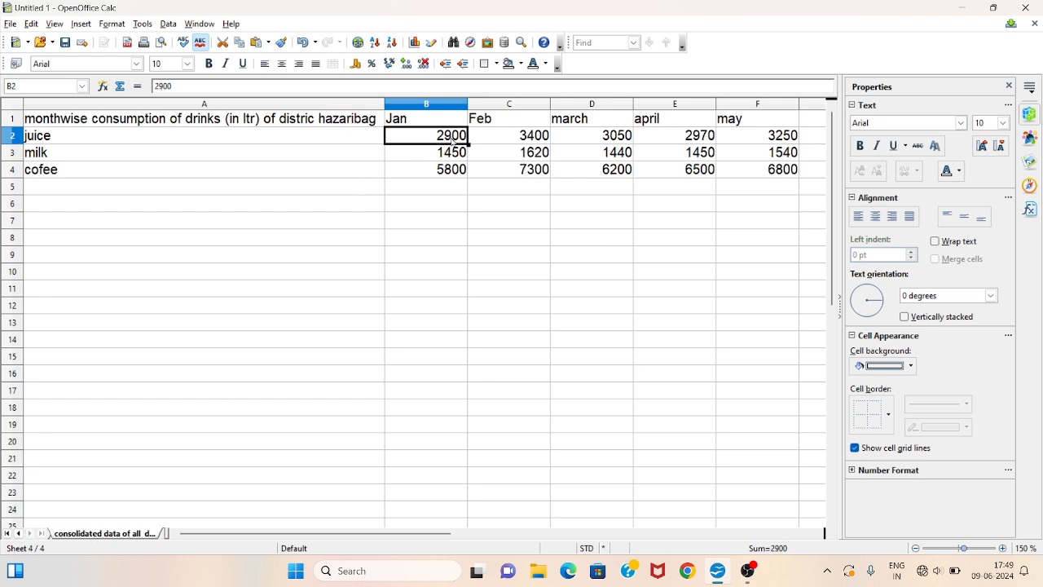
- Examine the consolidated ranges and browse the district worksheets again to check the consolidated figures
drag(454, 140, 784, 170)
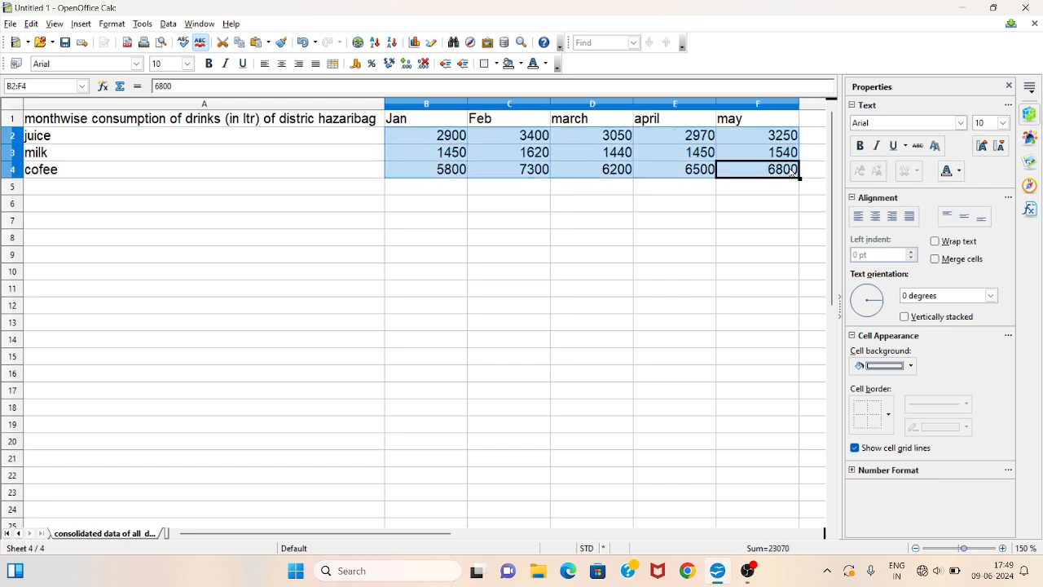
click(767, 211)
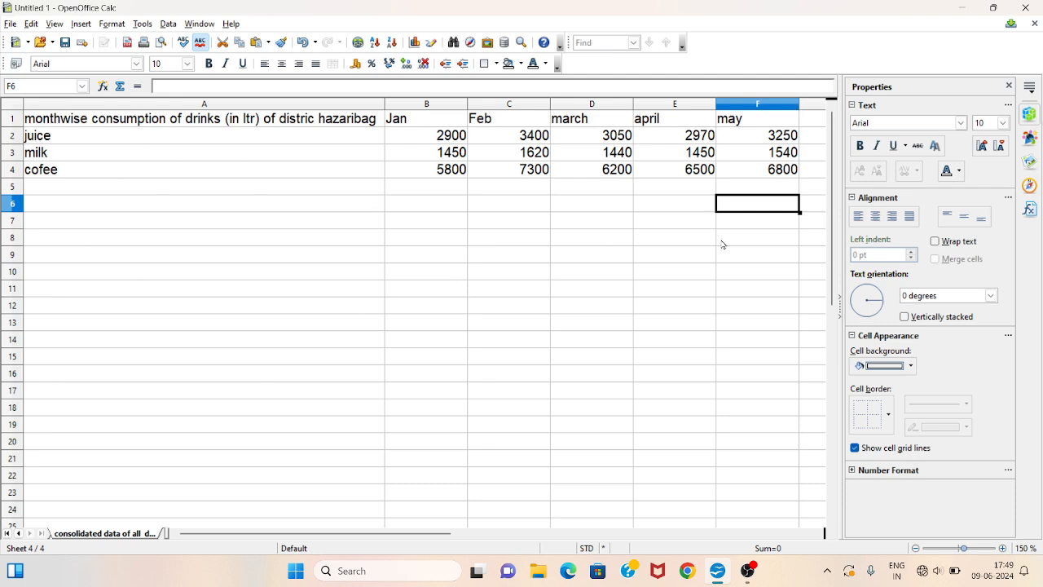
drag(390, 185, 774, 191)
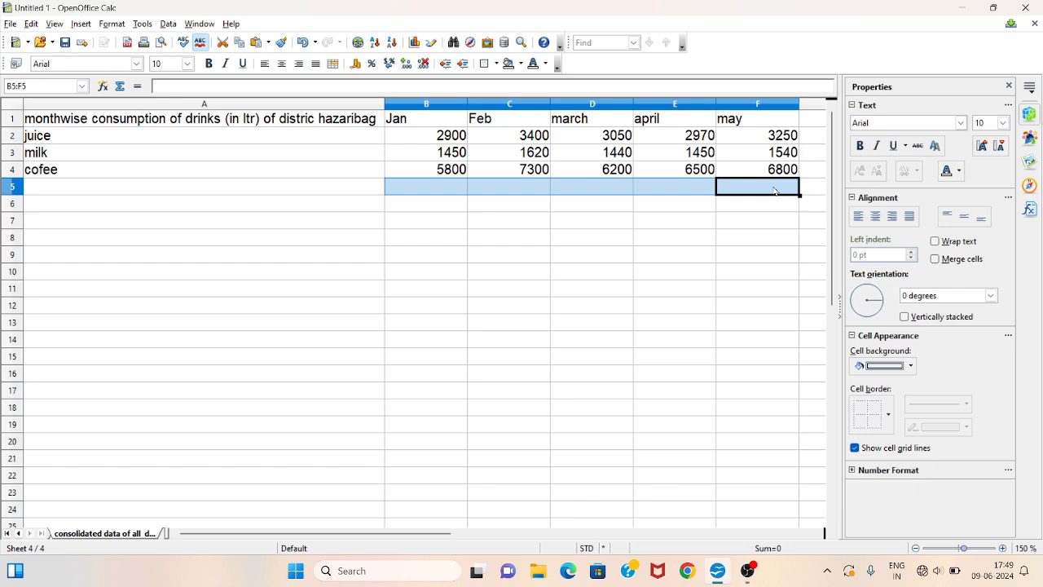
click(443, 205)
drag(419, 187, 754, 187)
click(18, 533)
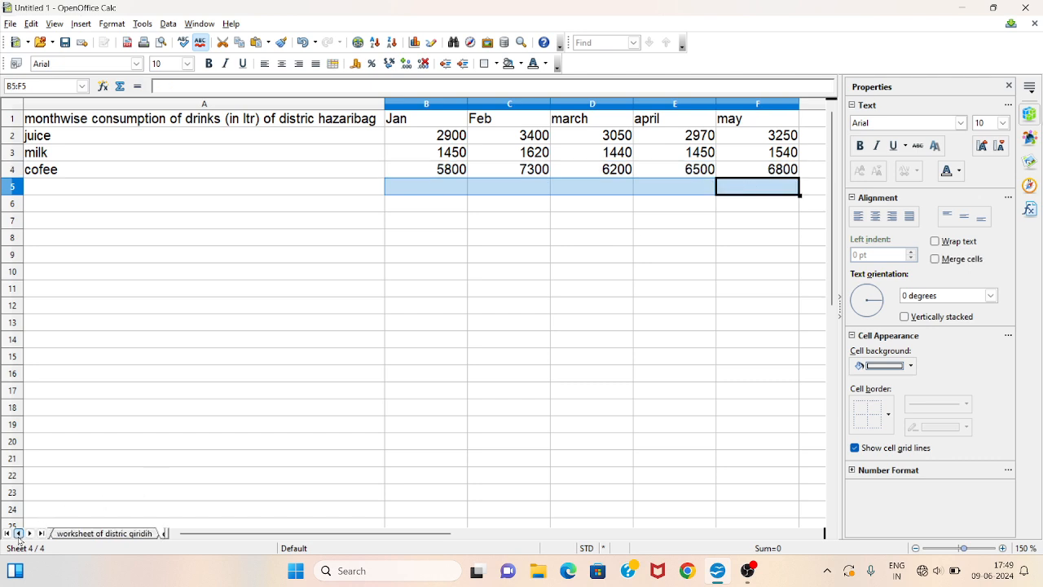
click(18, 534)
click(86, 533)
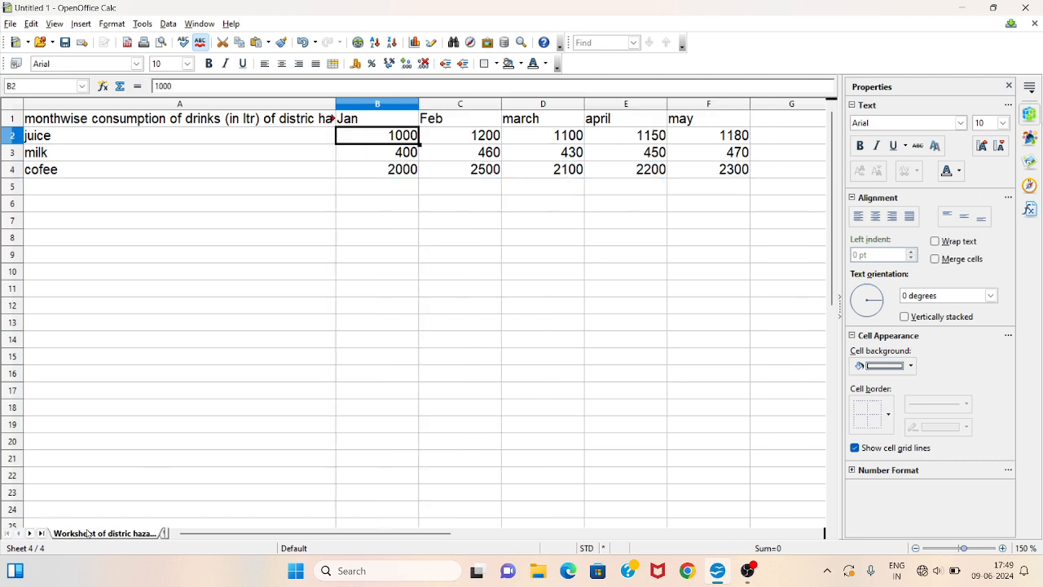
click(30, 534)
click(79, 533)
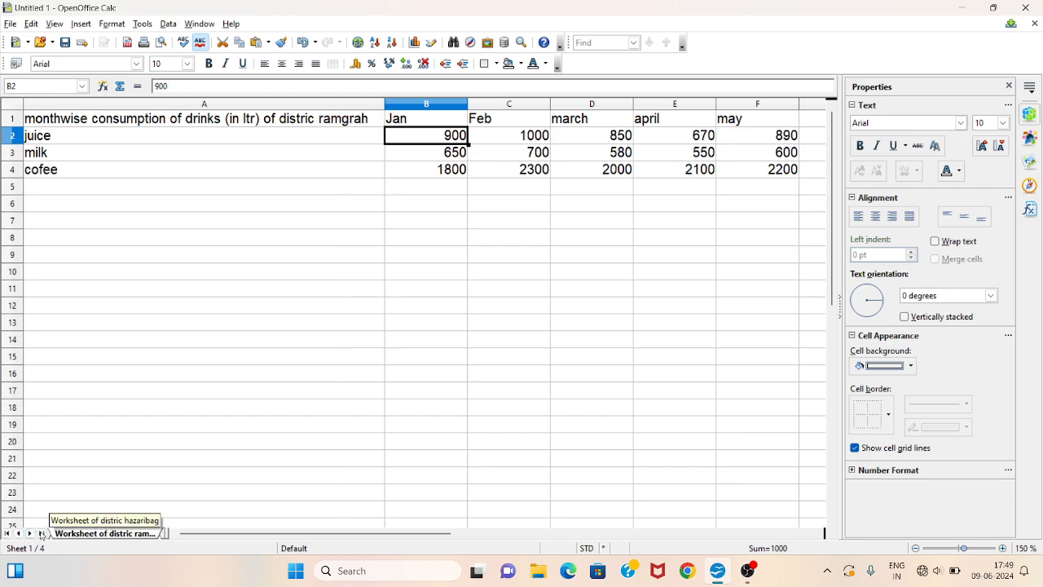
click(30, 534)
click(86, 534)
click(29, 534)
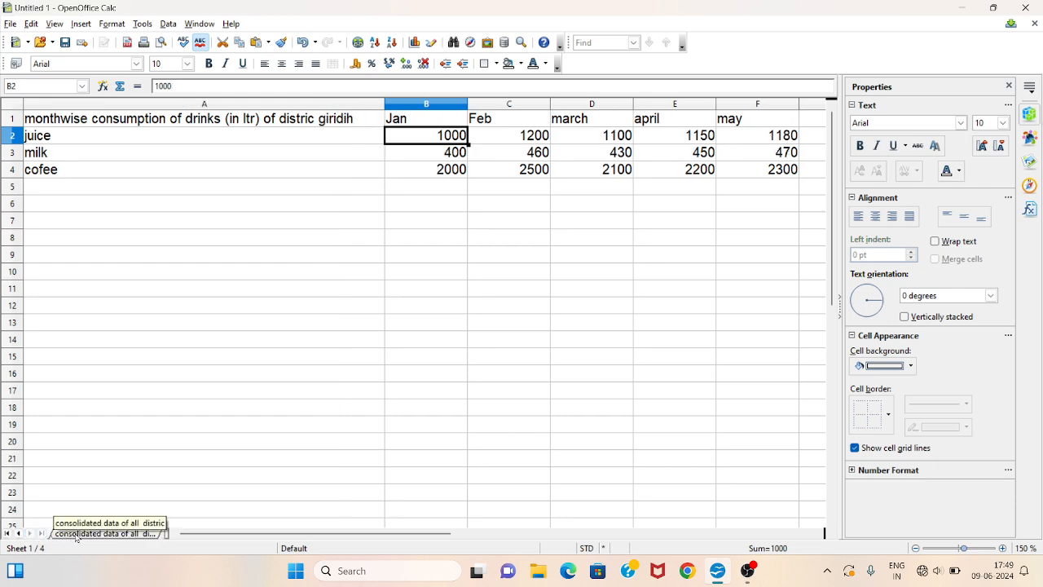
click(81, 534)
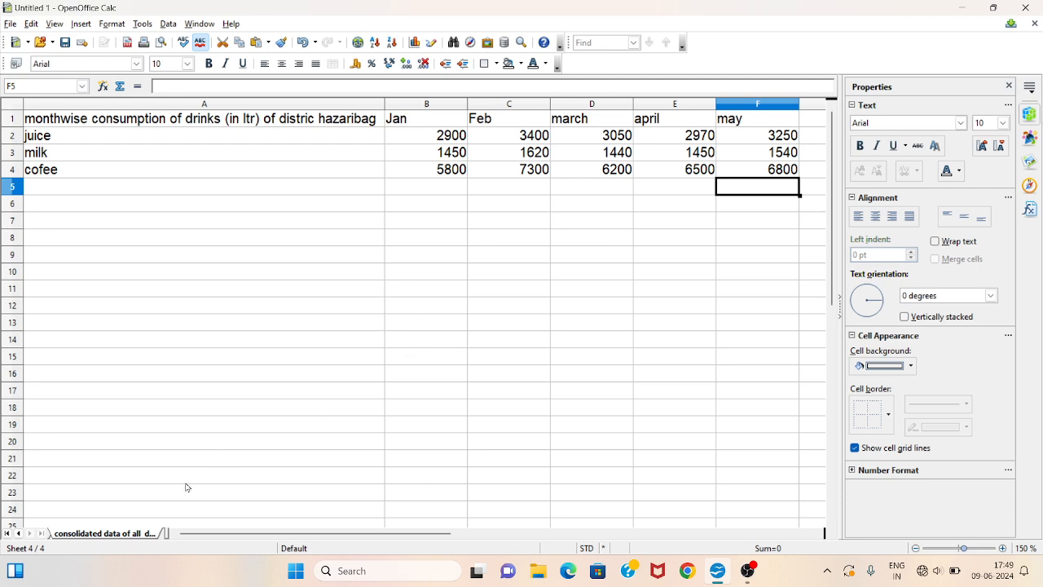
click(18, 534)
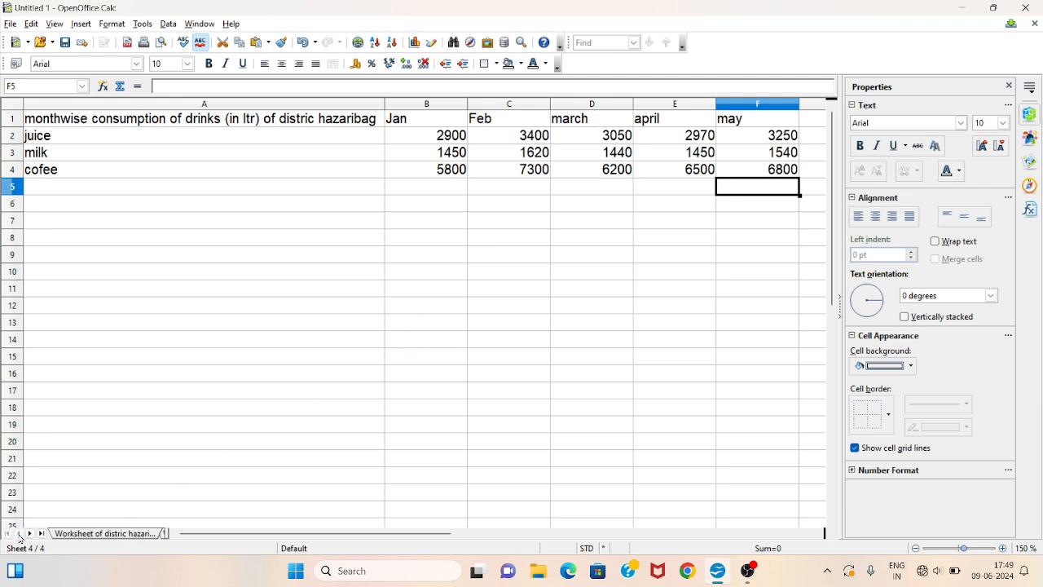
click(80, 534)
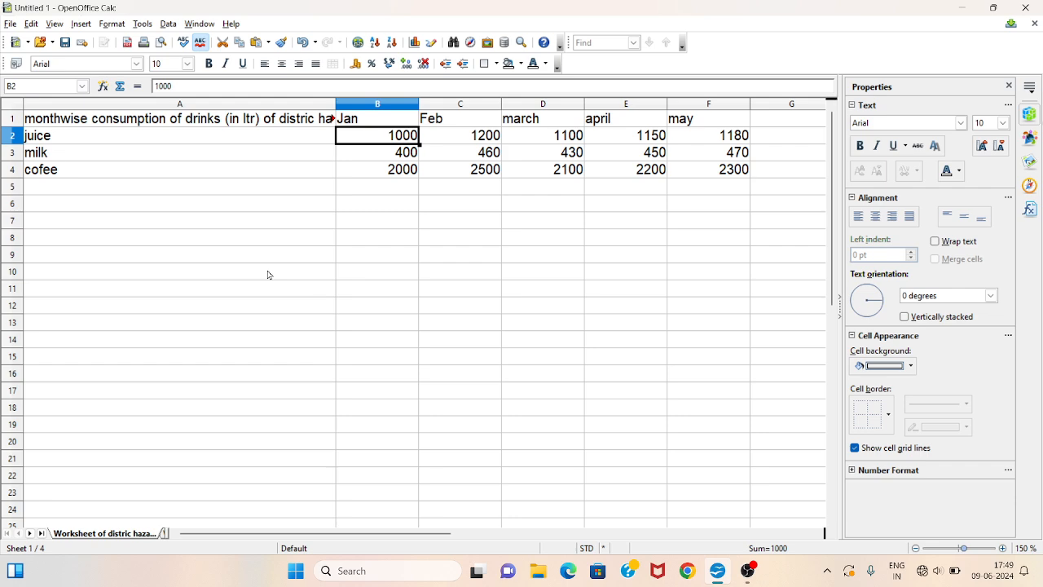
click(383, 201)
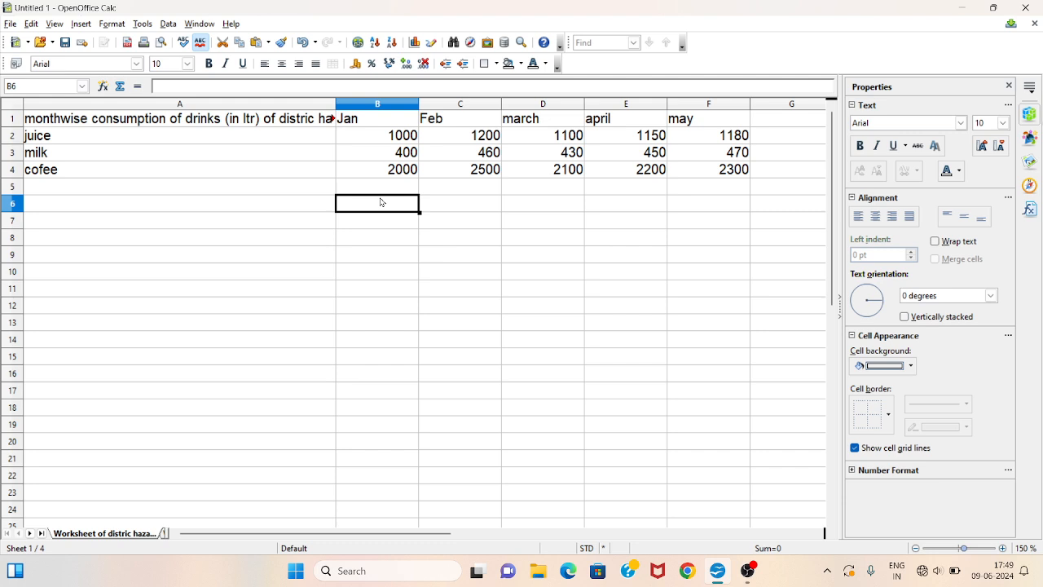
drag(168, 307, 615, 412)
click(521, 430)
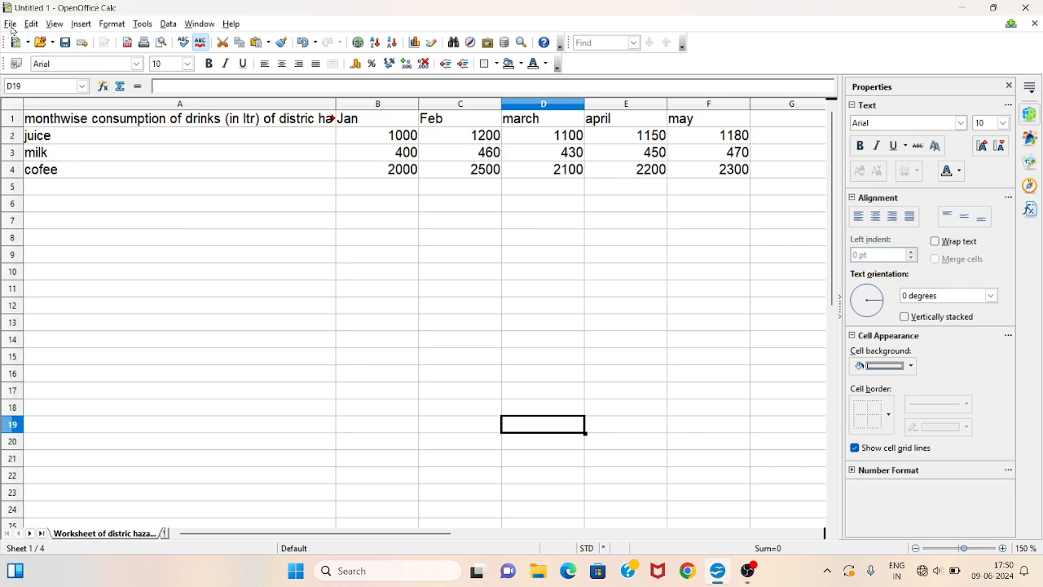
click(123, 242)
click(30, 533)
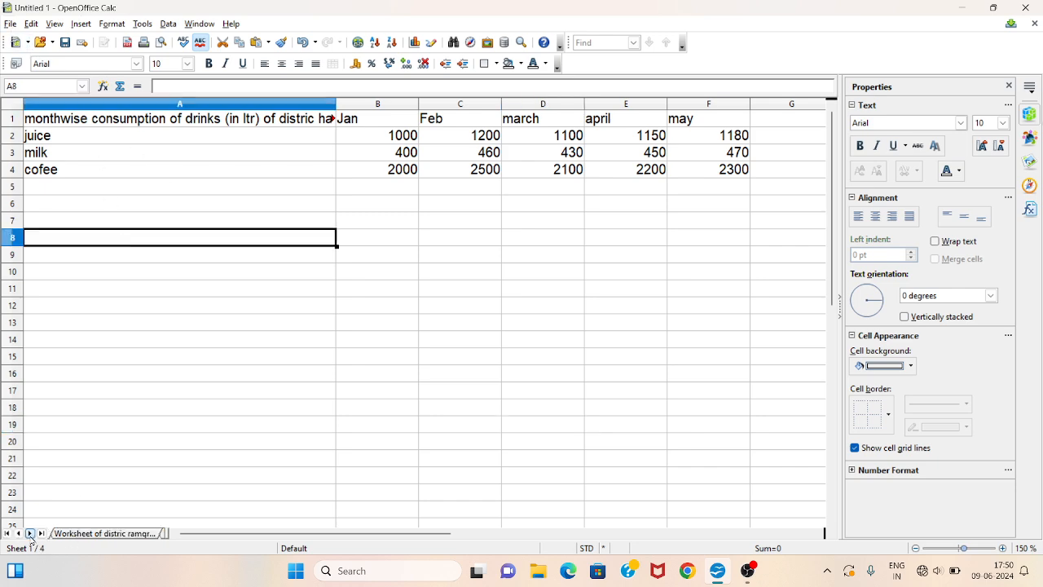
click(20, 534)
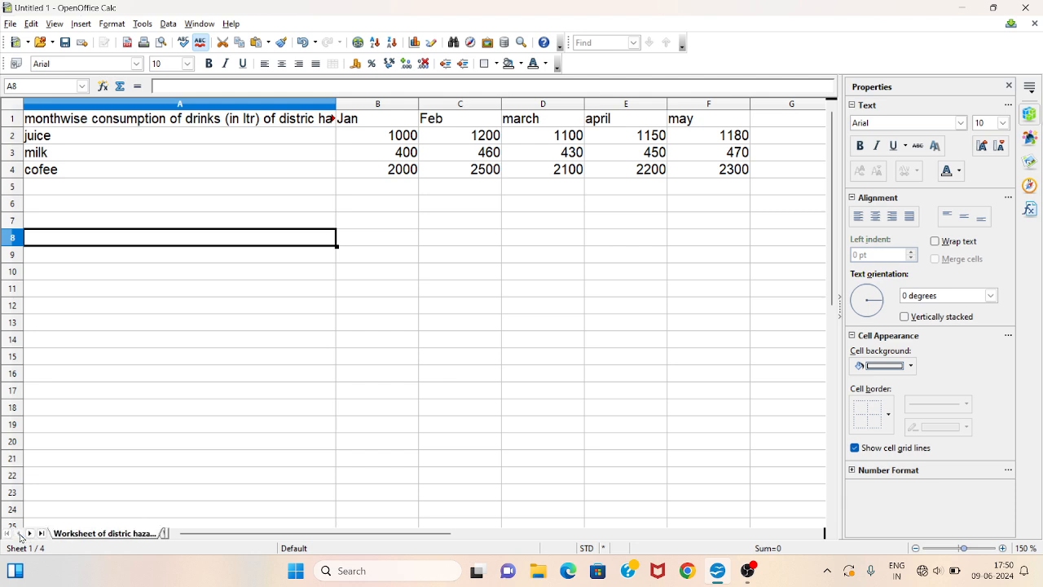
click(267, 395)
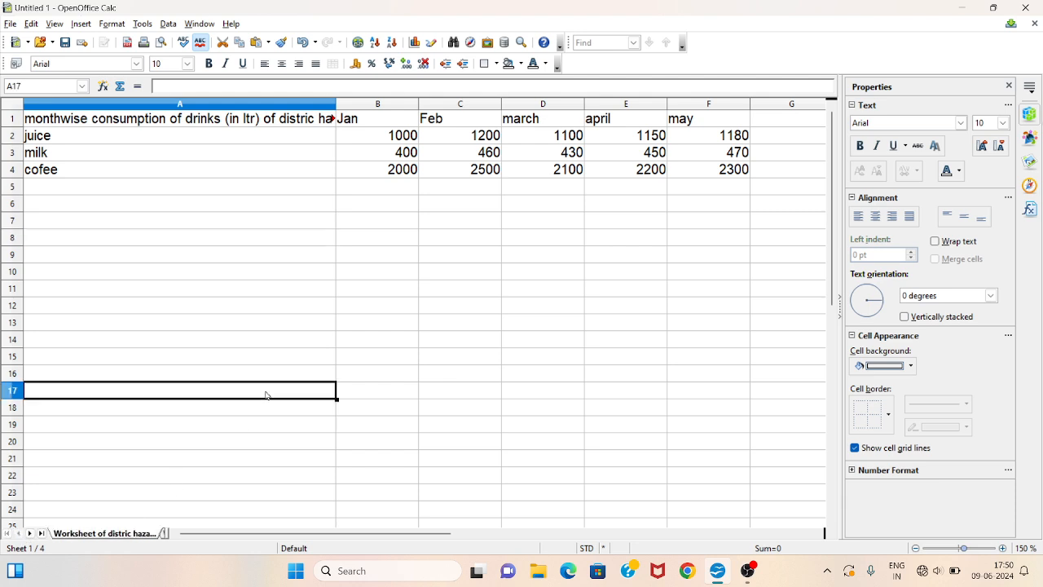